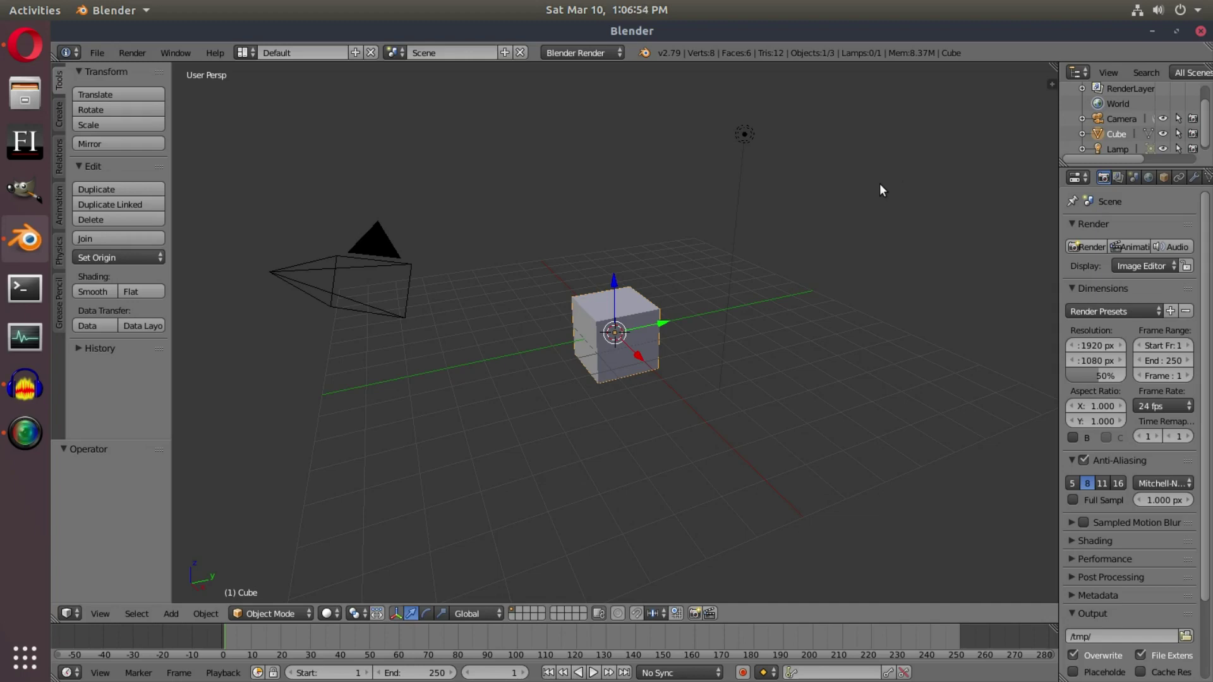
Switch the render engine to Blender Game and widen the properties editor and the tool shelf
{"action": "left_click", "coordinate": [547, 53]}
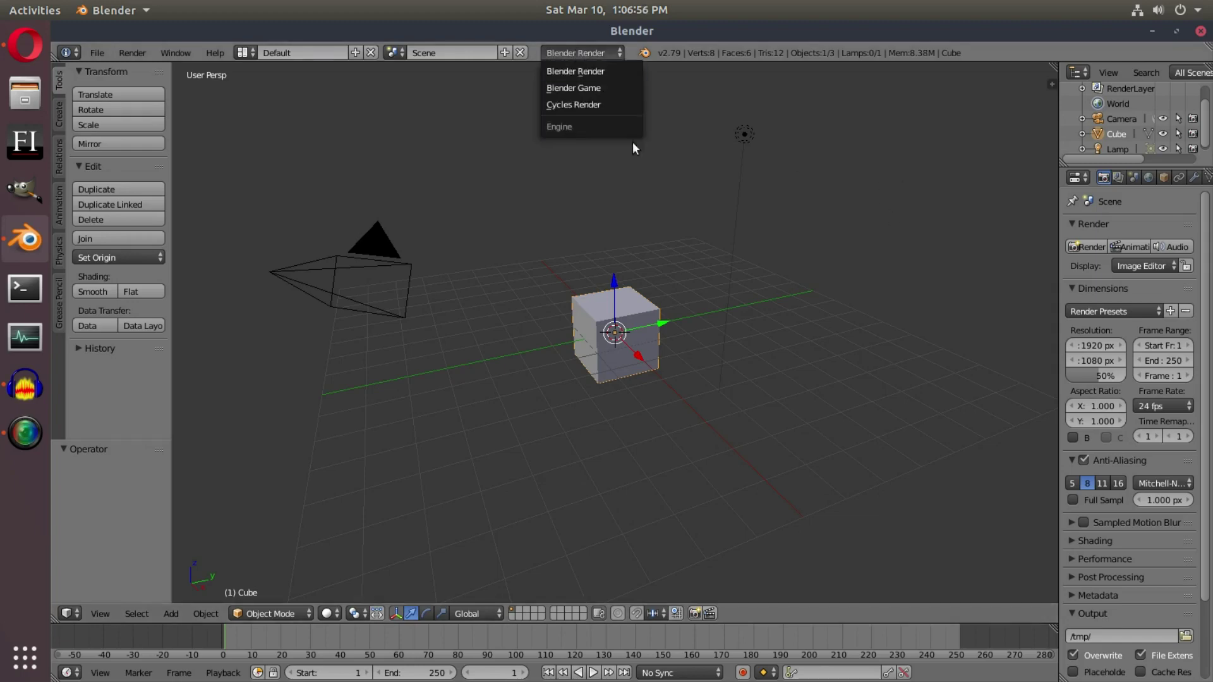
{"action": "left_click", "coordinate": [616, 88]}
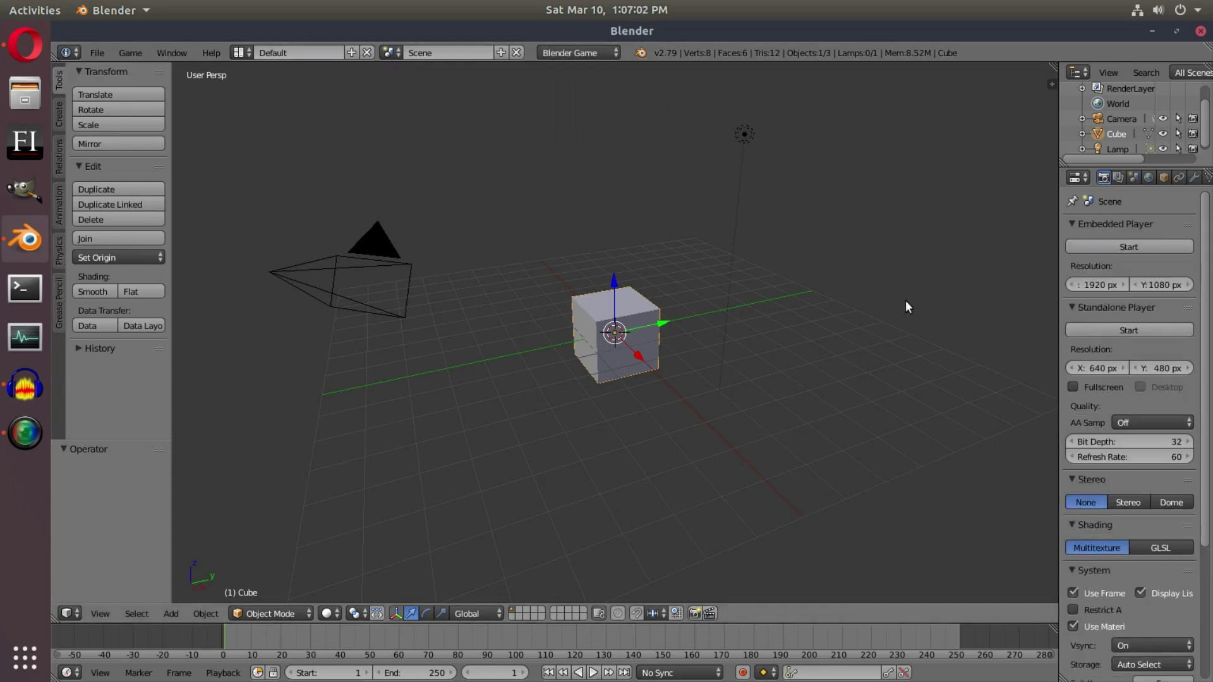
{"action": "left_click", "coordinate": [564, 54]}
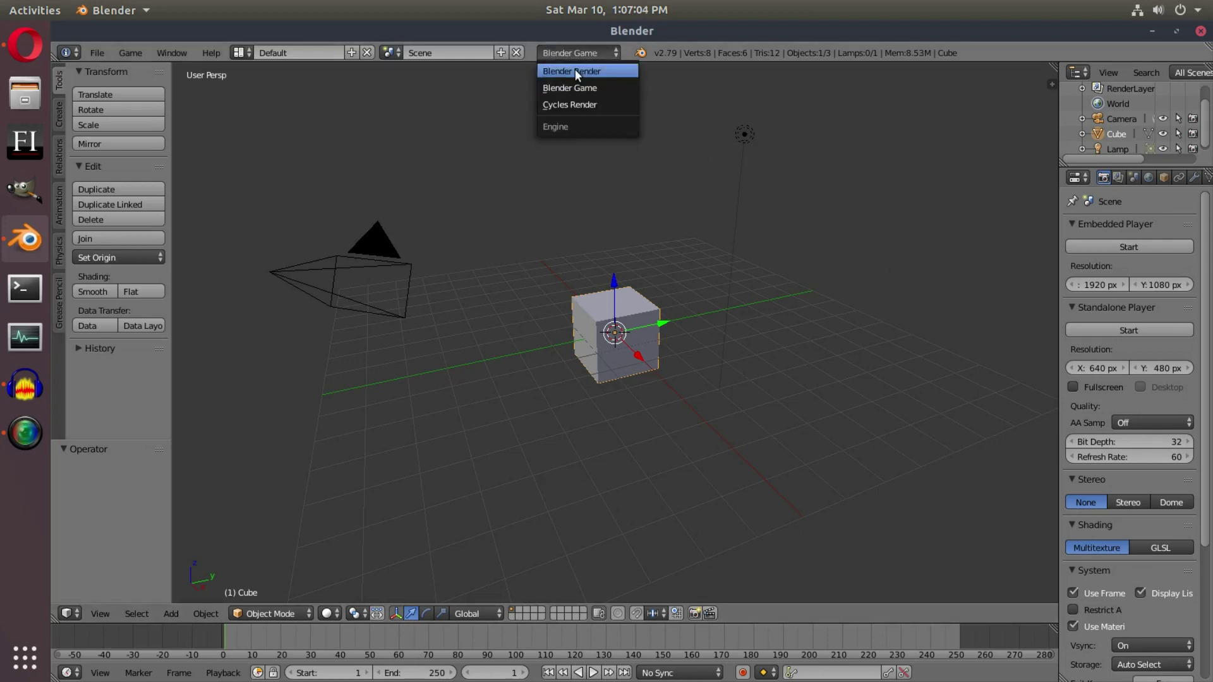
{"action": "left_click", "coordinate": [572, 70]}
{"action": "left_click_drag", "start_coordinate": [1051, 335], "coordinate": [964, 340]}
{"action": "left_click", "coordinate": [604, 55]}
{"action": "left_click", "coordinate": [617, 85]}
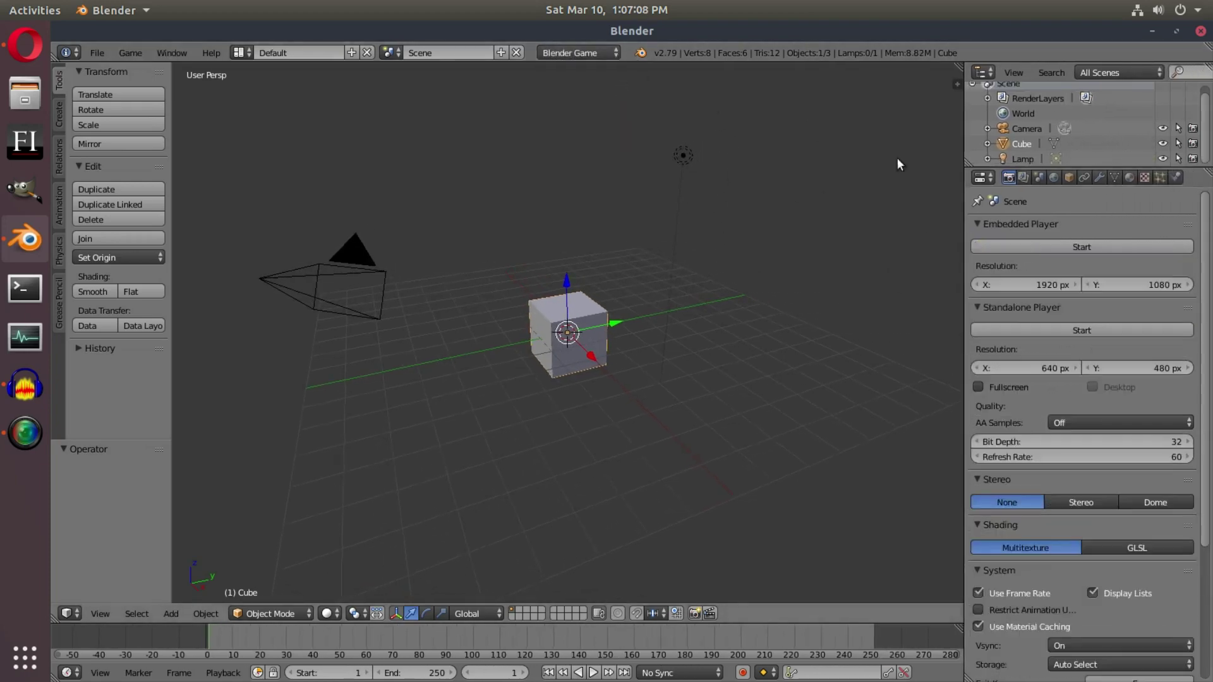
{"action": "scroll", "coordinate": [1163, 445], "scroll_direction": "down", "scroll_amount": 6}
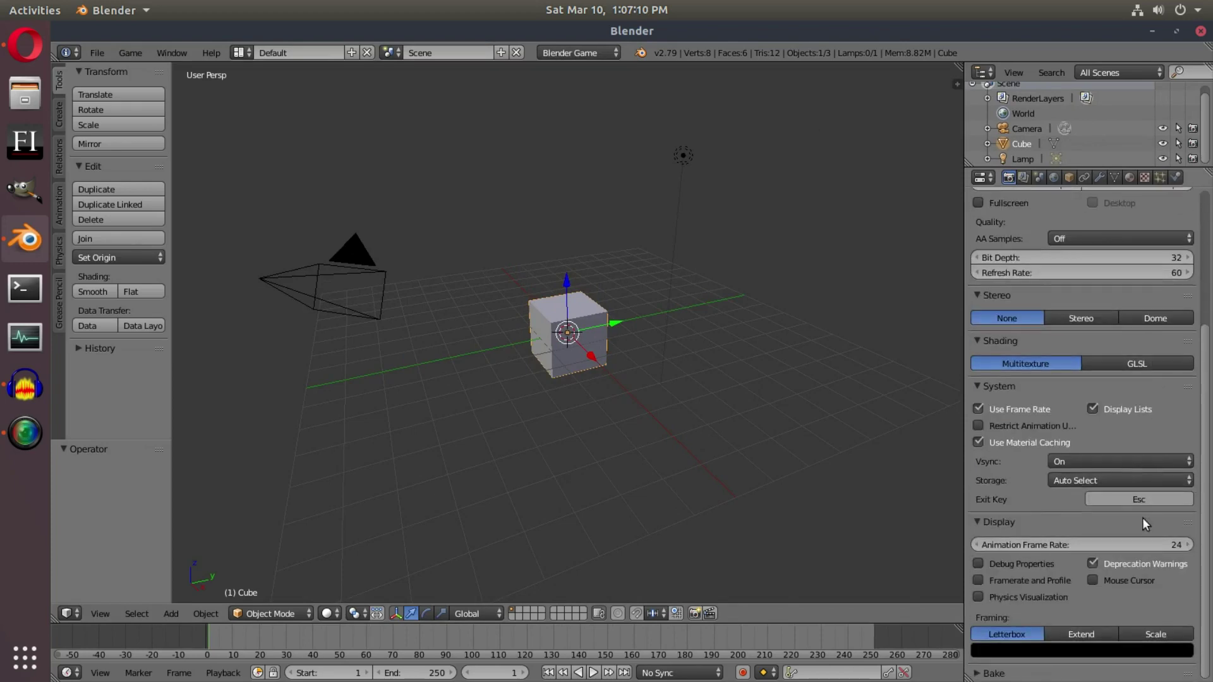
{"action": "scroll", "coordinate": [1136, 506], "scroll_direction": "up", "scroll_amount": 6}
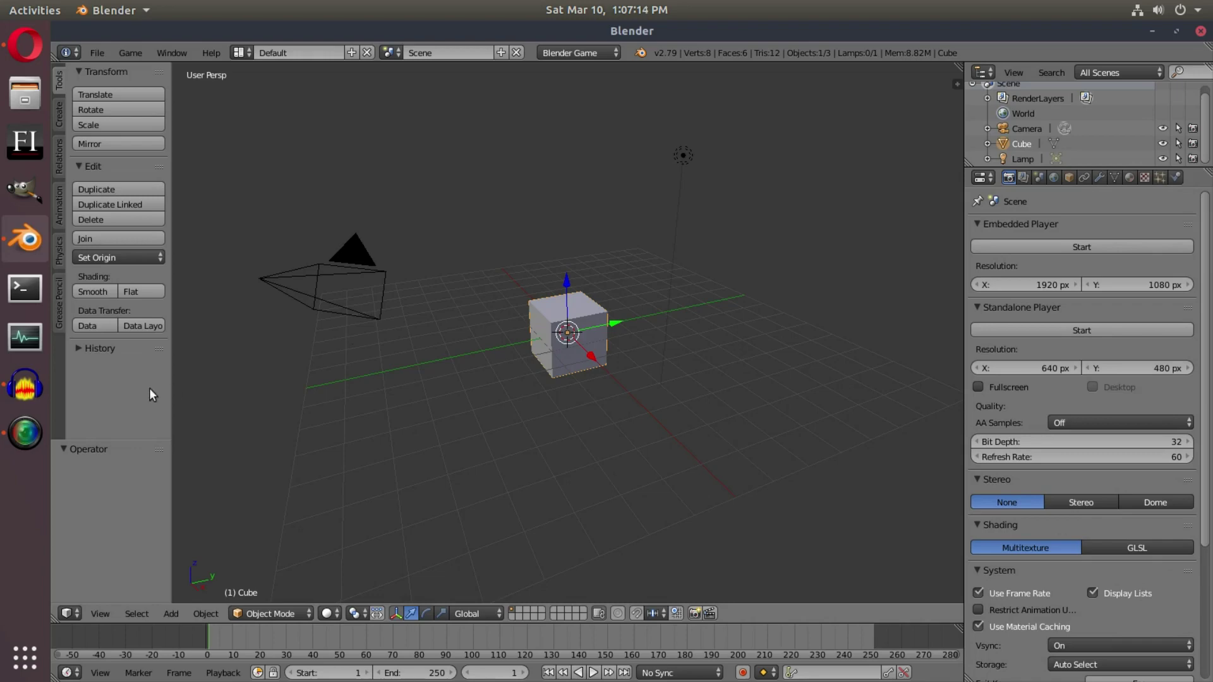
{"action": "left_click_drag", "start_coordinate": [171, 387], "coordinate": [182, 386]}
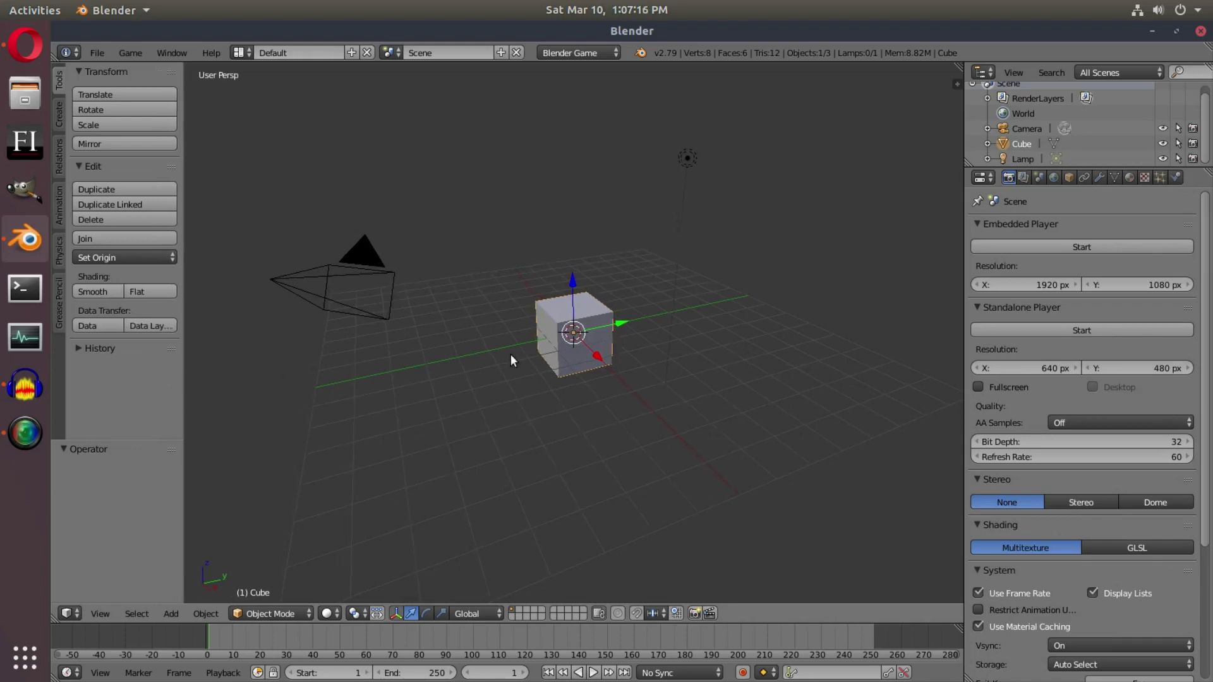
Delete the default camera from the scene
{"action": "middle_click_drag", "start_coordinate": [616, 346], "coordinate": [631, 346]}
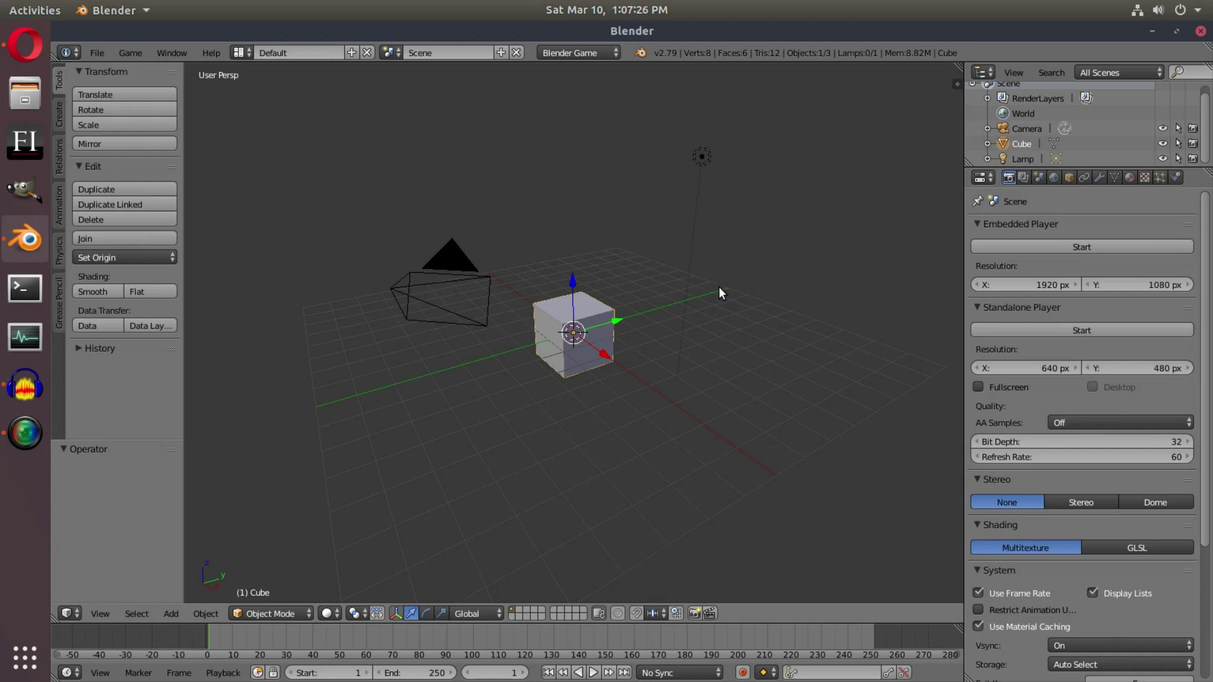
{"action": "middle_click_drag", "start_coordinate": [343, 227], "coordinate": [514, 278]}
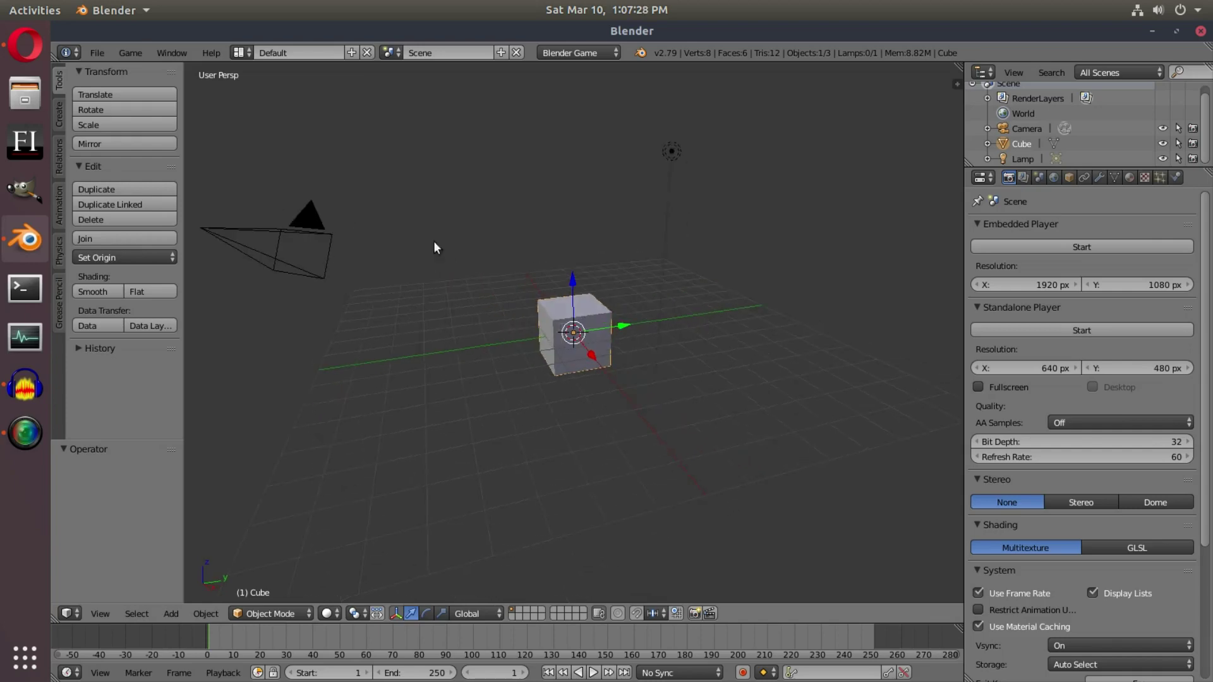
{"action": "middle_click_drag", "start_coordinate": [205, 338], "coordinate": [680, 342]}
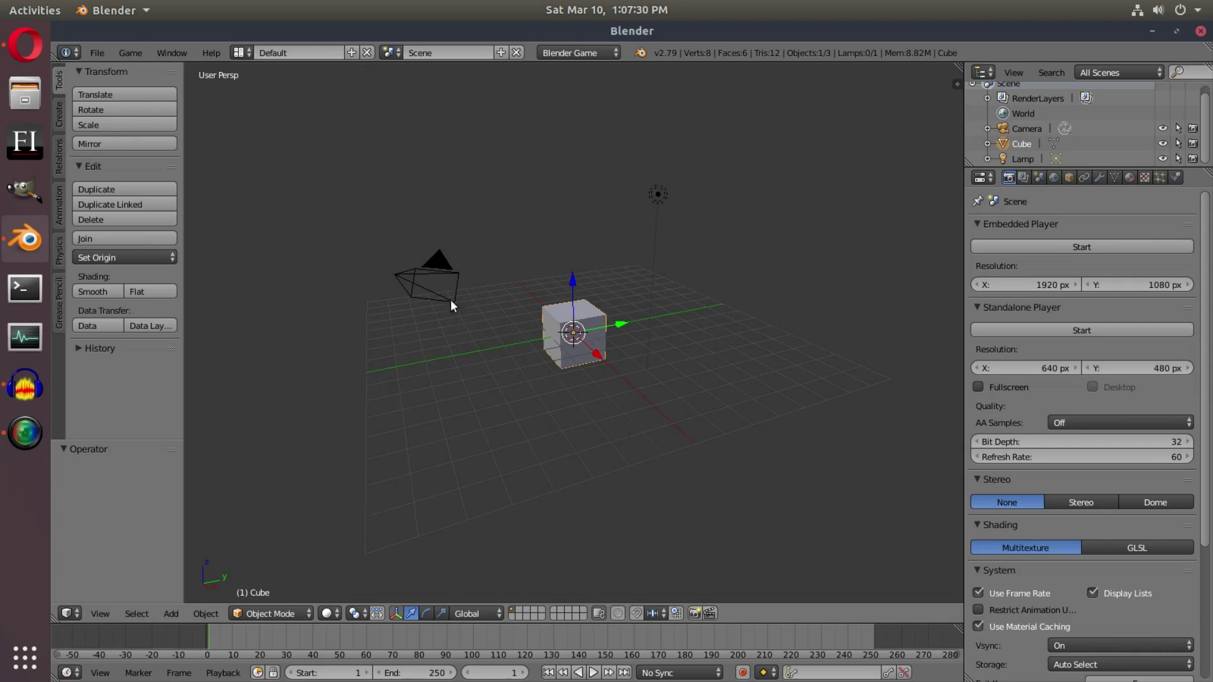
{"action": "right_click", "coordinate": [430, 261]}
{"action": "key", "text": "x"}
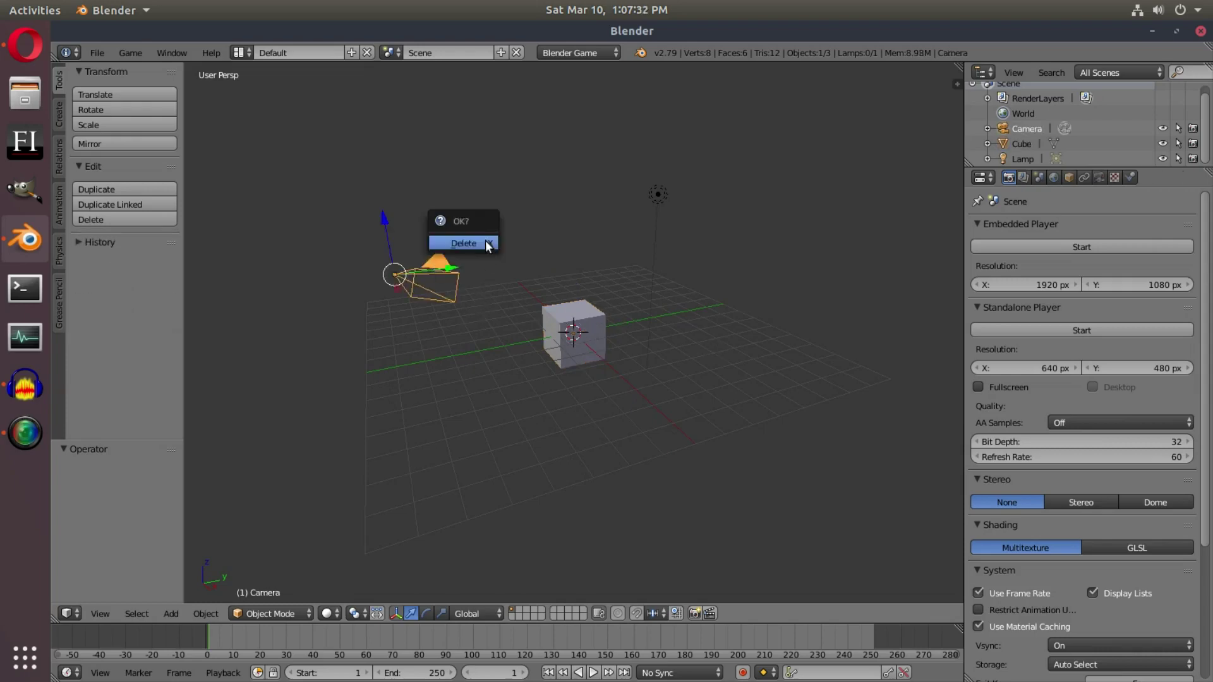
{"action": "left_click", "coordinate": [485, 243]}
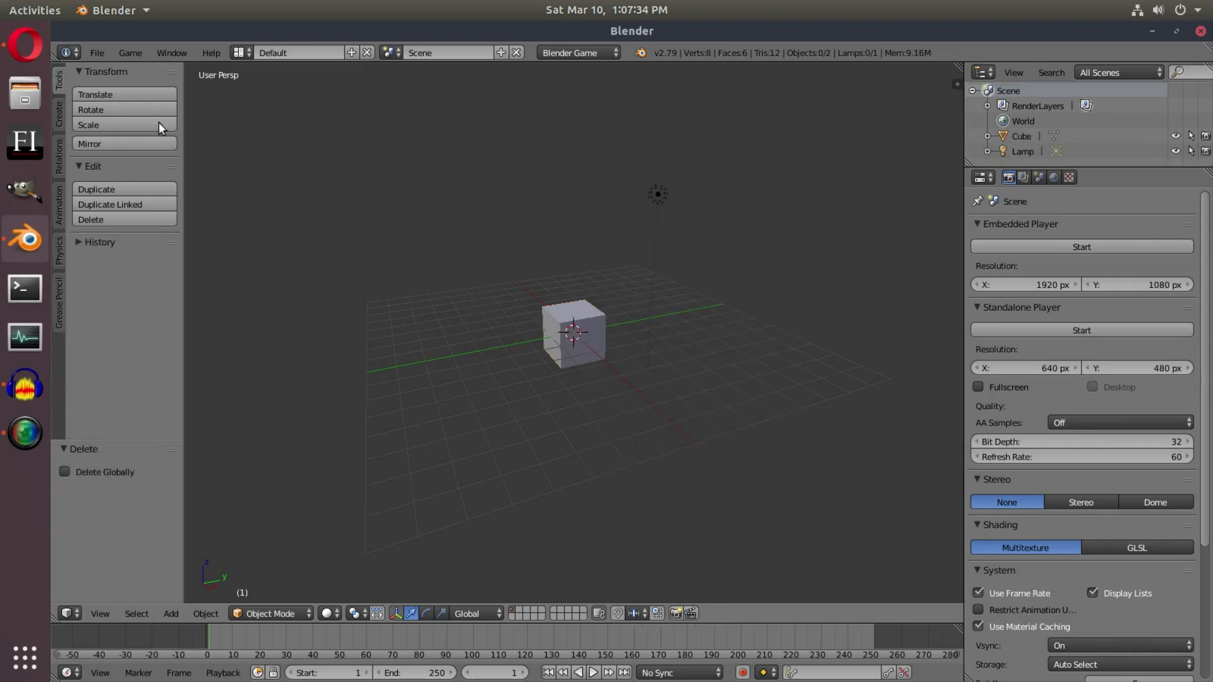
Add a plane at the origin and scale it up by about 8.07 as a ground surface
{"action": "left_click", "coordinate": [59, 116]}
{"action": "left_click", "coordinate": [98, 109]}
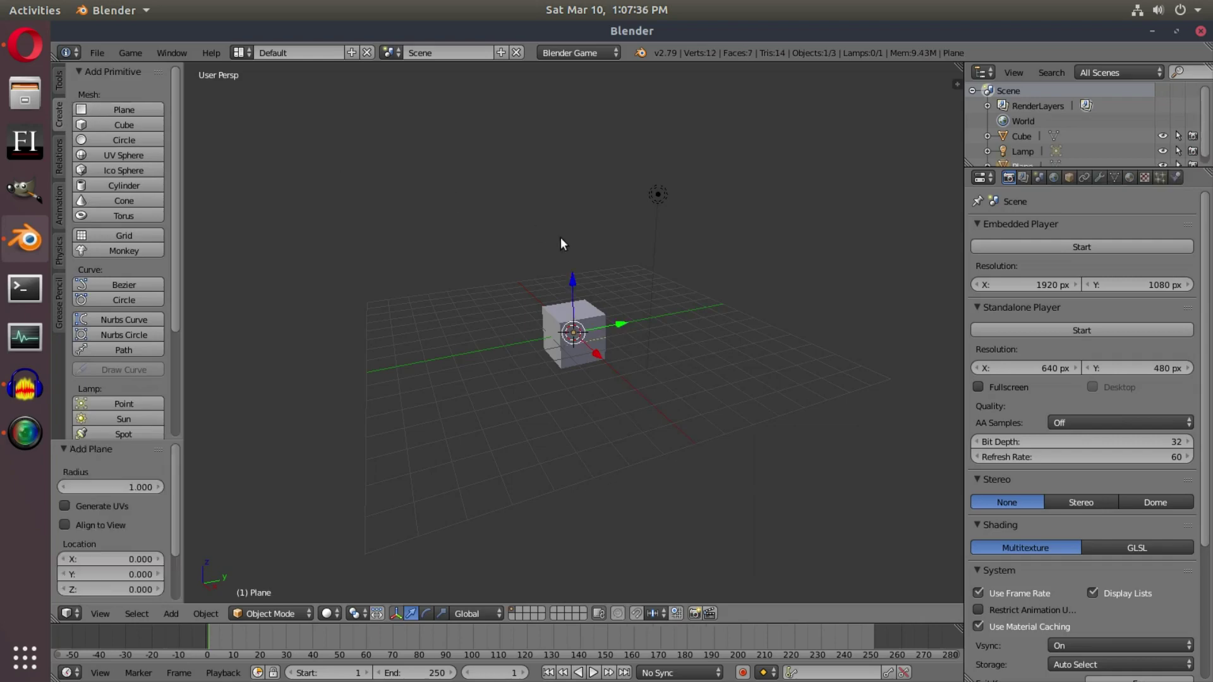
{"action": "key", "text": "s"}
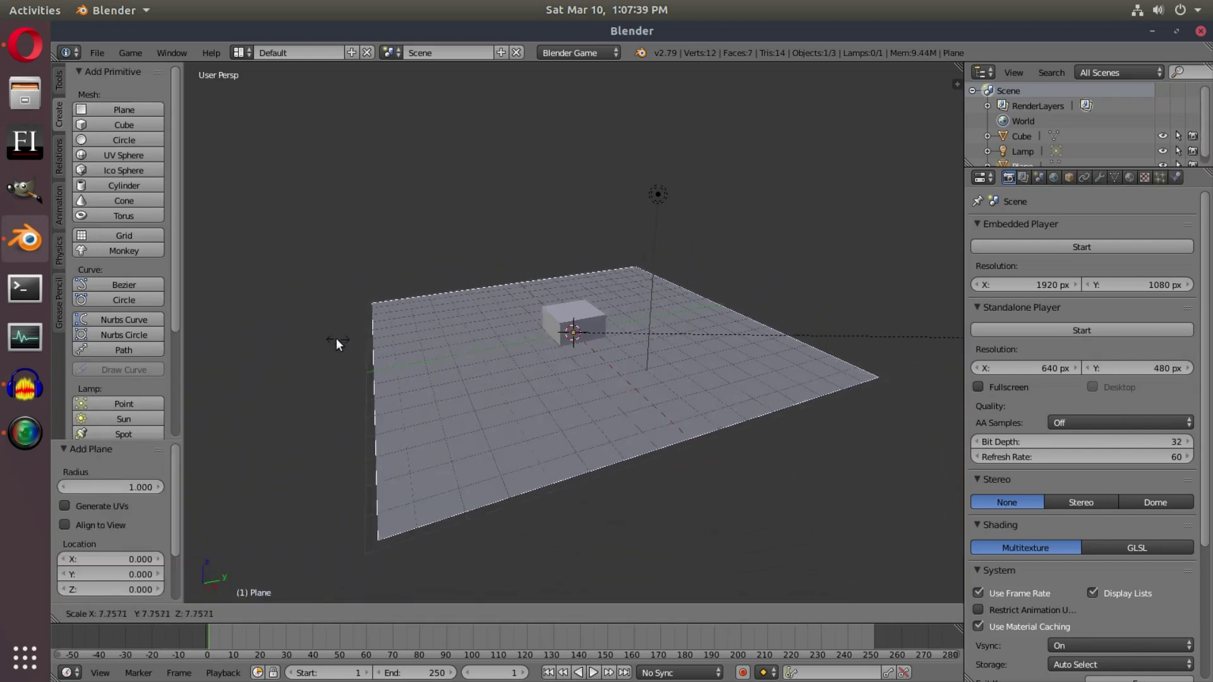
{"action": "left_click", "coordinate": [360, 340]}
{"action": "scroll", "coordinate": [569, 364], "scroll_direction": "up", "scroll_amount": 5}
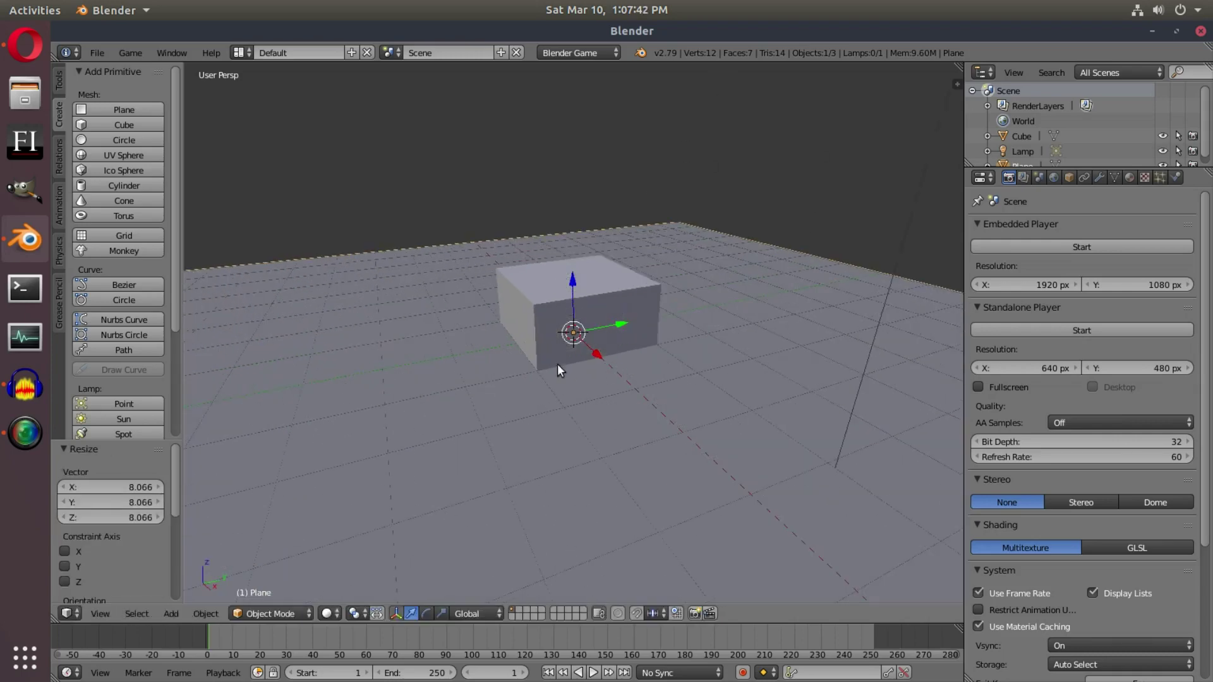
Raise the cube about 1 unit along the Z axis so it rests on the plane
{"action": "right_click", "coordinate": [598, 320]}
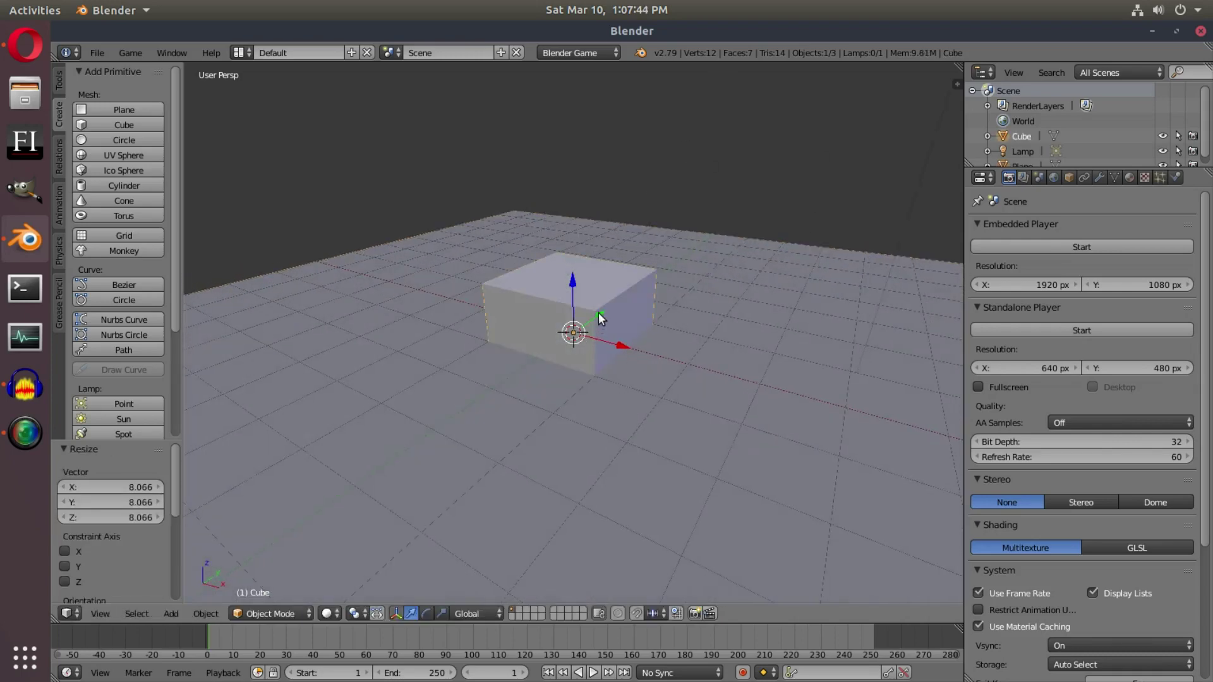
{"action": "key", "text": "KP_1"}
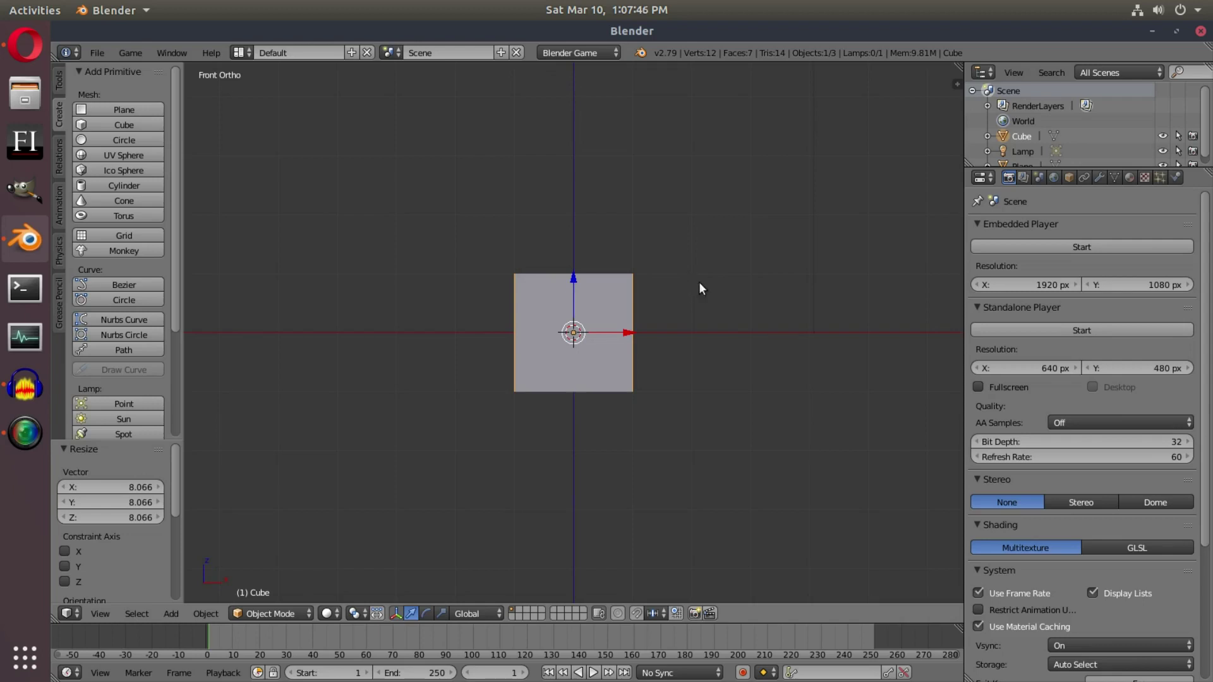
{"action": "scroll", "coordinate": [701, 284], "scroll_direction": "up", "scroll_amount": 5}
{"action": "key", "text": "g"}
{"action": "key", "text": "z"}
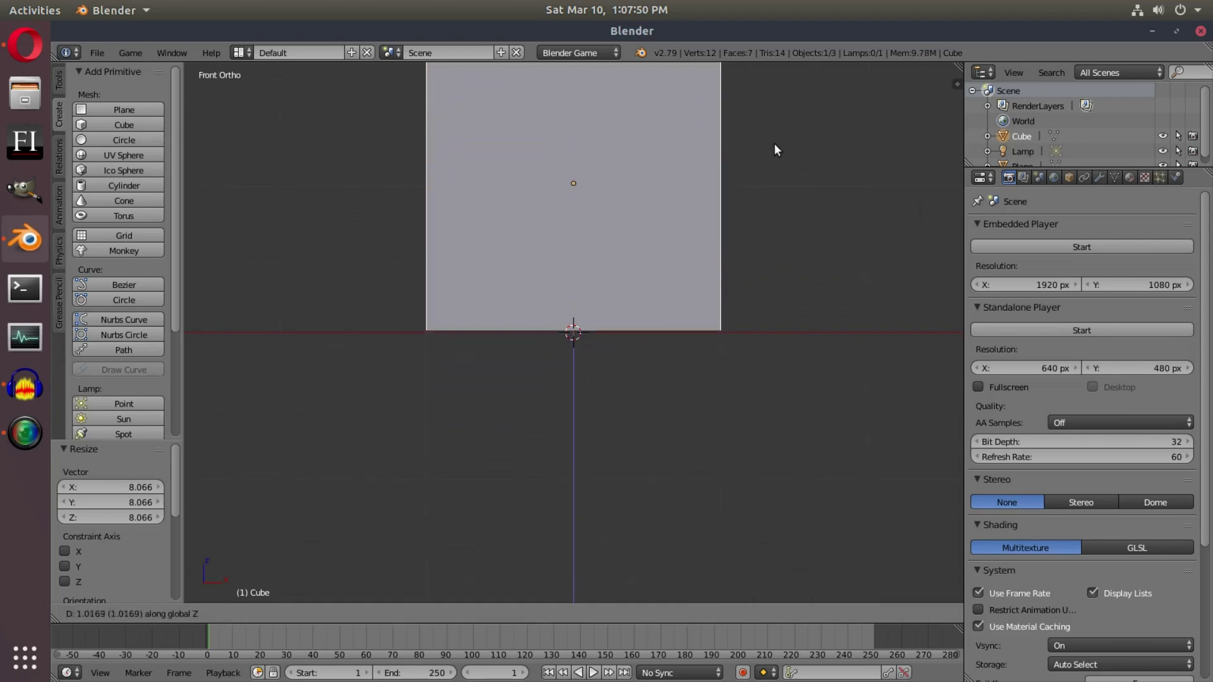
{"action": "left_click", "coordinate": [776, 144]}
{"action": "scroll", "coordinate": [532, 327], "scroll_direction": "up", "scroll_amount": 5}
{"action": "scroll", "coordinate": [734, 301], "scroll_direction": "down", "scroll_amount": 5}
Enlarge the ground plane by a factor of about 1.7
{"action": "middle_click_drag", "start_coordinate": [797, 258], "coordinate": [731, 271]}
{"action": "scroll", "coordinate": [734, 290], "scroll_direction": "down", "scroll_amount": 8}
{"action": "scroll", "coordinate": [594, 322], "scroll_direction": "up", "scroll_amount": 1}
{"action": "key", "text": "KP_5"}
{"action": "right_click", "coordinate": [721, 297]}
{"action": "key", "text": "s"}
{"action": "left_click", "coordinate": [695, 384]}
{"action": "middle_click_drag", "start_coordinate": [695, 384], "coordinate": [668, 330]}
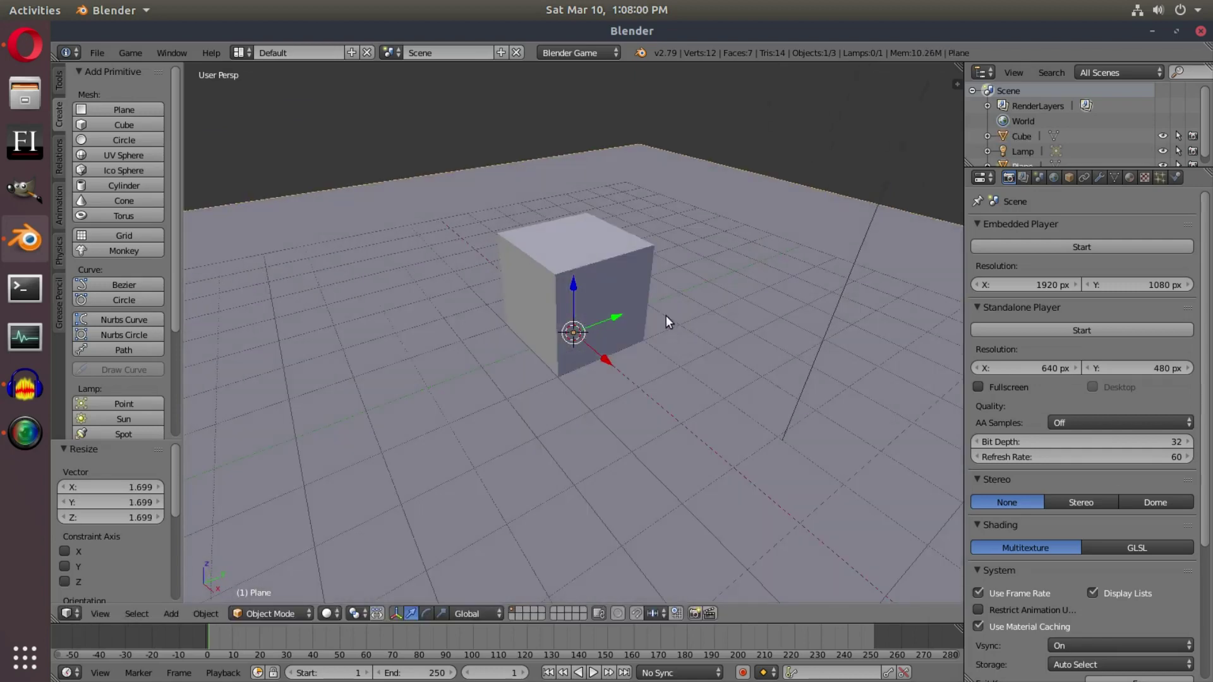
Add a new camera and raise it about 2.55 units along the Z axis, above the cube
{"action": "key", "text": "KP_1"}
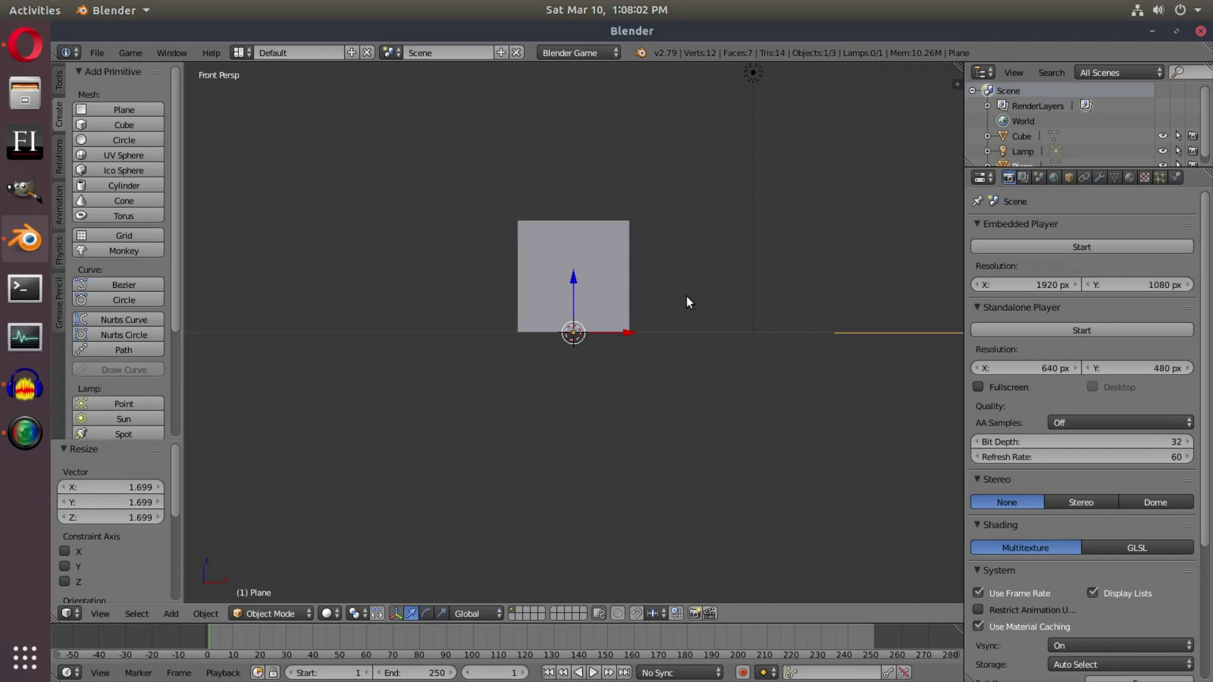
{"action": "key", "text": "shift+a"}
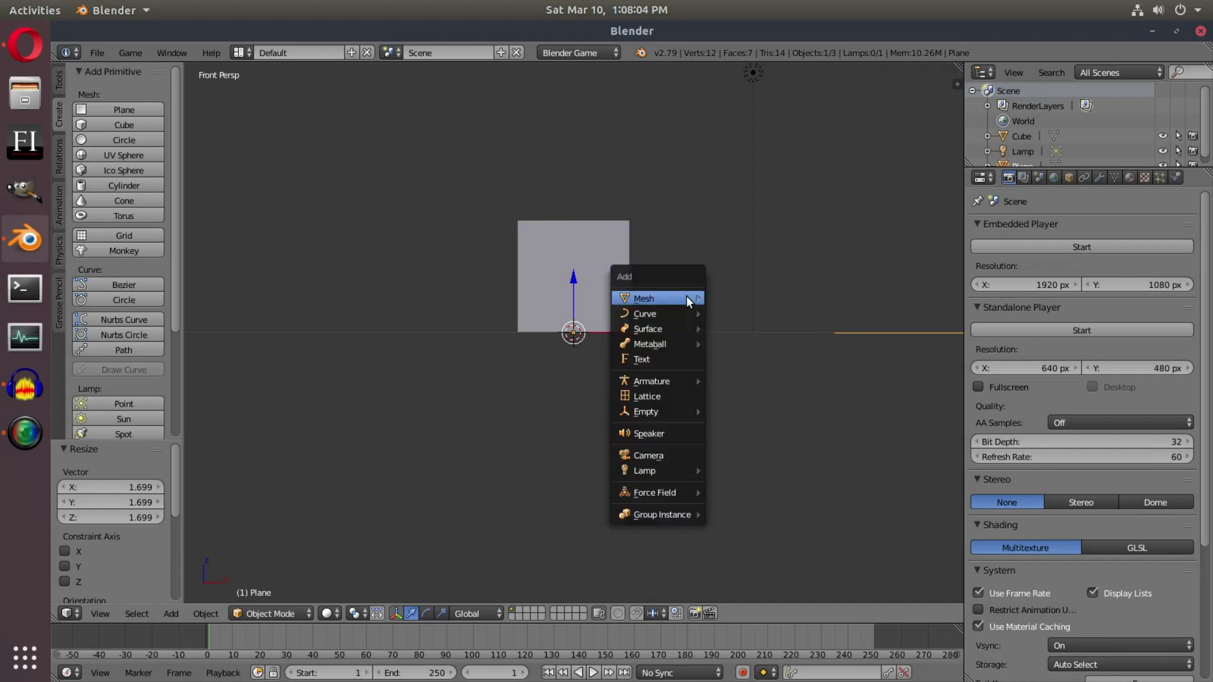
{"action": "left_click", "coordinate": [664, 458]}
{"action": "middle_click_drag", "start_coordinate": [663, 458], "coordinate": [576, 302]}
{"action": "key", "text": "g"}
{"action": "key", "text": "z"}
{"action": "left_click_drag", "start_coordinate": [585, 161], "coordinate": [585, 159]}
Move the camera back along the Y axis and raise it about 0.14 units along Z
{"action": "middle_click_drag", "start_coordinate": [574, 249], "coordinate": [595, 316], "text": "shift"}
{"action": "left_click_drag", "start_coordinate": [652, 277], "coordinate": [567, 278]}
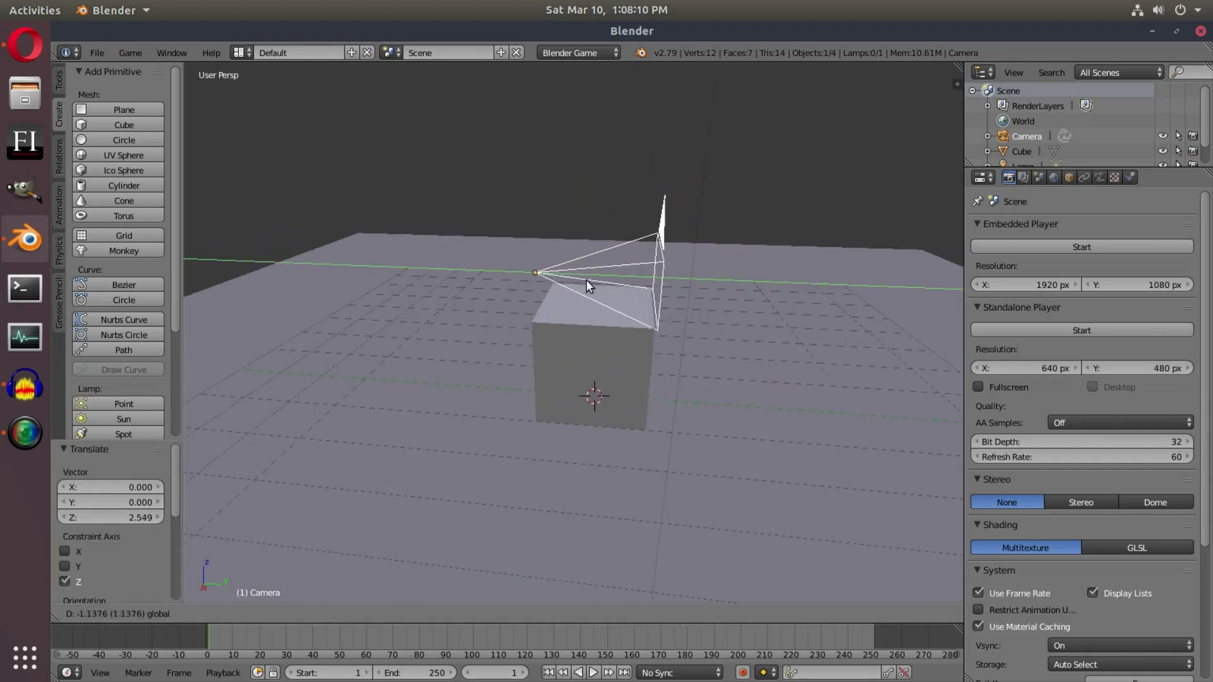
{"action": "left_click", "coordinate": [560, 252]}
{"action": "key", "text": "g"}
{"action": "key", "text": "z"}
{"action": "left_click", "coordinate": [533, 202]}
{"action": "middle_click_drag", "start_coordinate": [533, 202], "coordinate": [643, 348]}
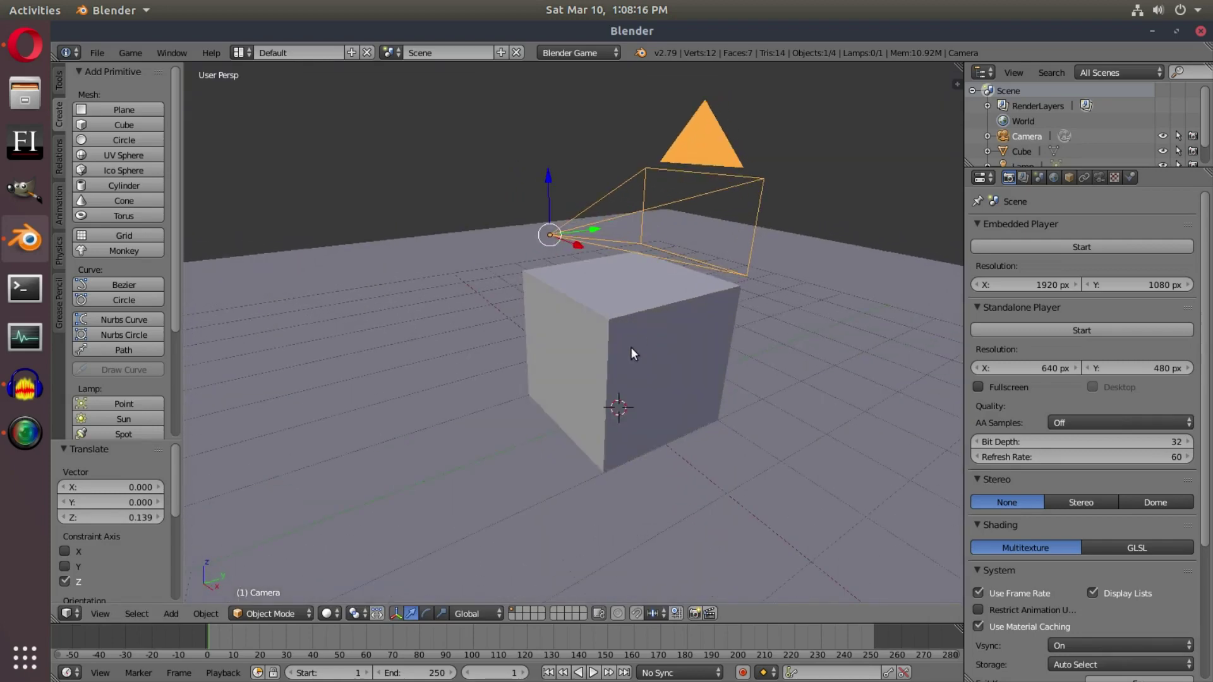
Parent the camera to the cube using the Object parent type
{"action": "right_click", "coordinate": [631, 348], "text": "shift"}
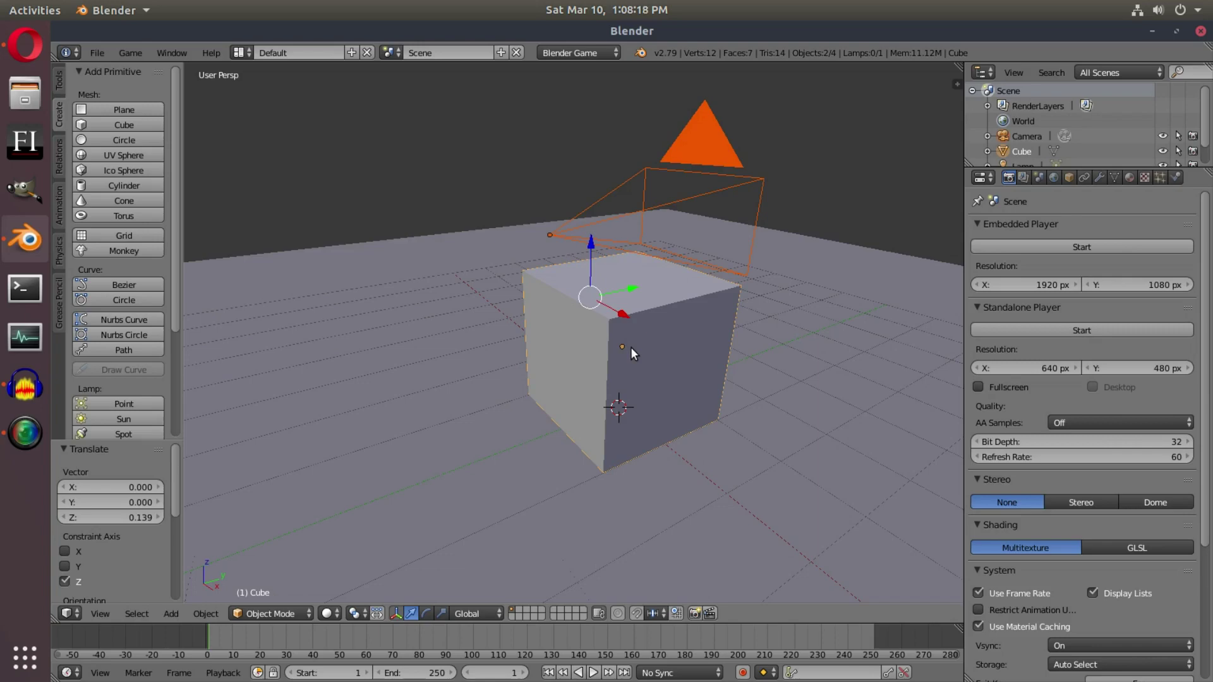
{"action": "key", "text": "ctrl+p"}
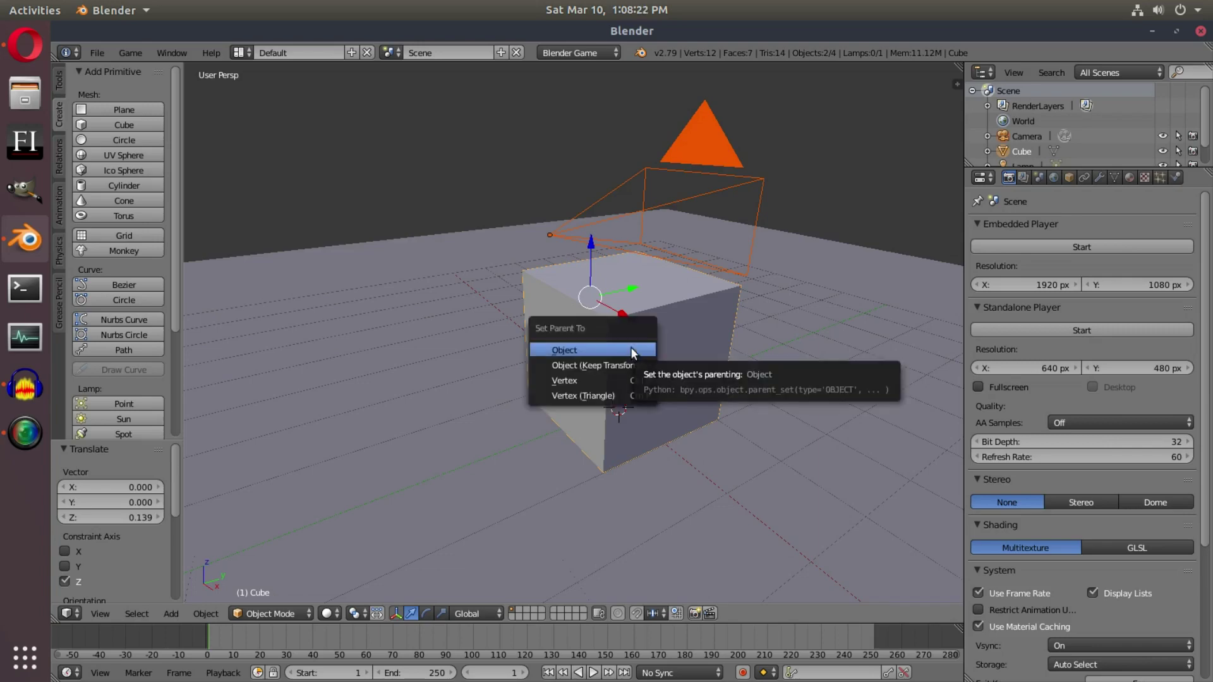
{"action": "left_click", "coordinate": [631, 347]}
Try moving the cube freely and along the X axis to test the camera's parenting
{"action": "middle_click_drag", "start_coordinate": [649, 374], "coordinate": [623, 369], "text": "shift"}
{"action": "right_click", "coordinate": [623, 369]}
{"action": "right_click", "coordinate": [634, 388]}
{"action": "key", "text": "g"}
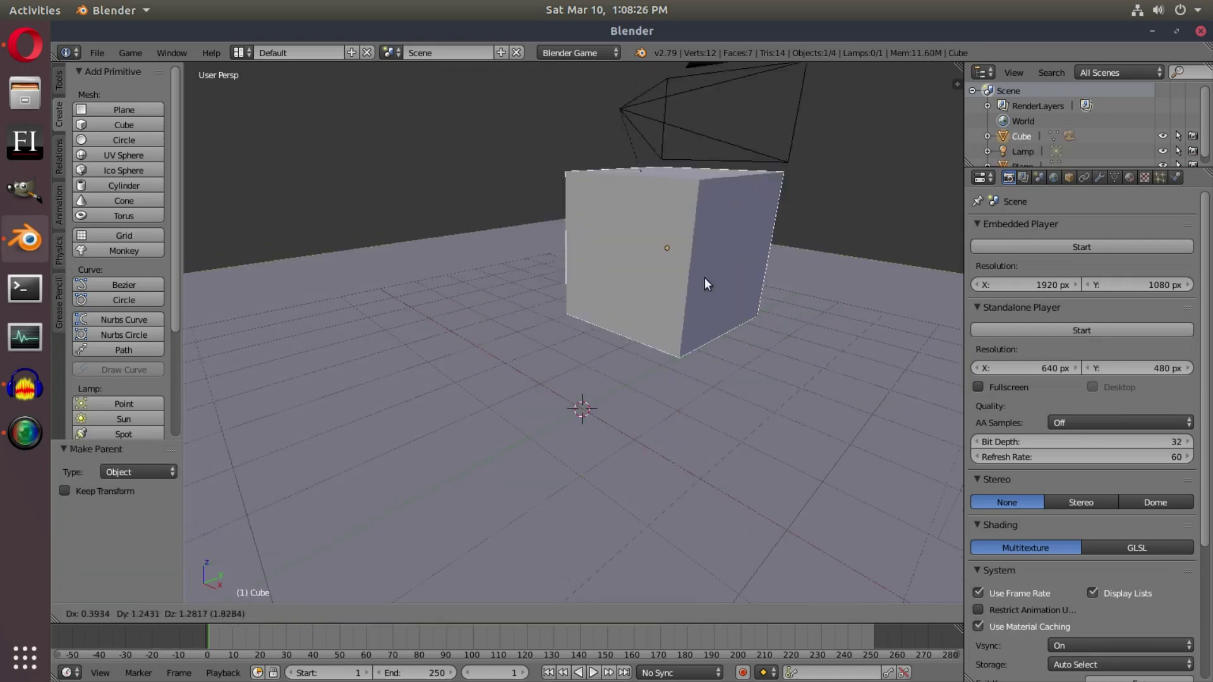
{"action": "right_click", "coordinate": [693, 344]}
{"action": "scroll", "coordinate": [693, 344], "scroll_direction": "down", "scroll_amount": 3}
{"action": "key", "text": "g"}
{"action": "key", "text": "x"}
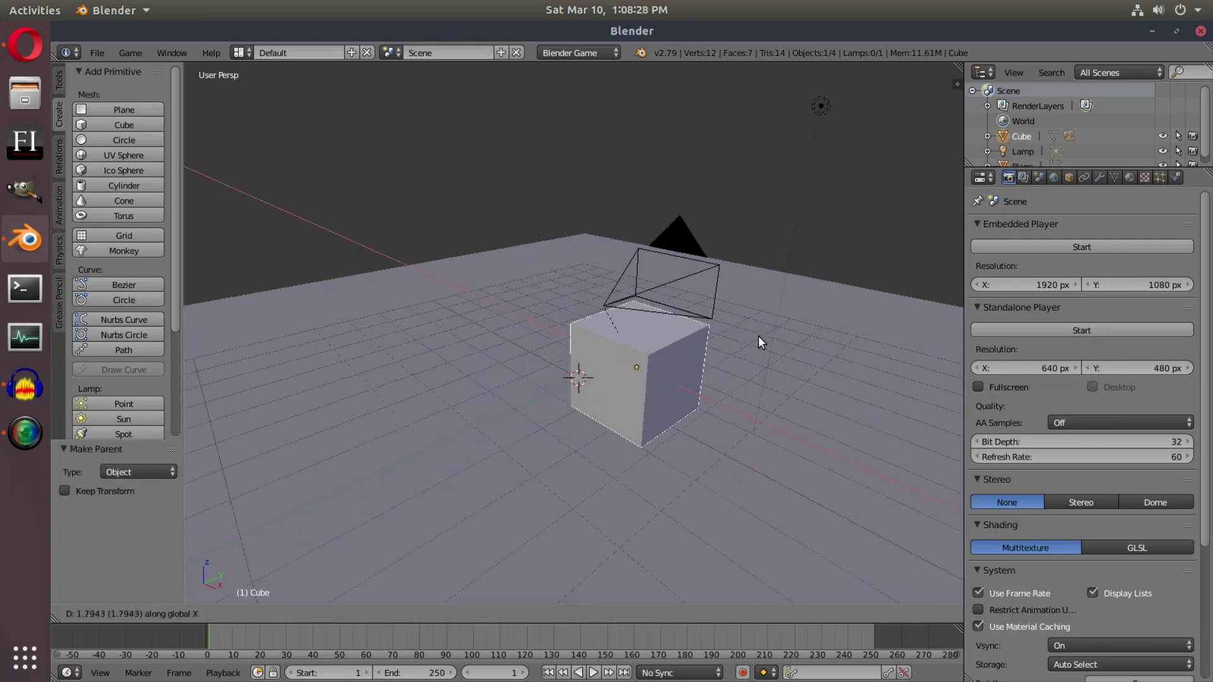
{"action": "left_click", "coordinate": [737, 342]}
{"action": "middle_click_drag", "start_coordinate": [671, 352], "coordinate": [710, 341]}
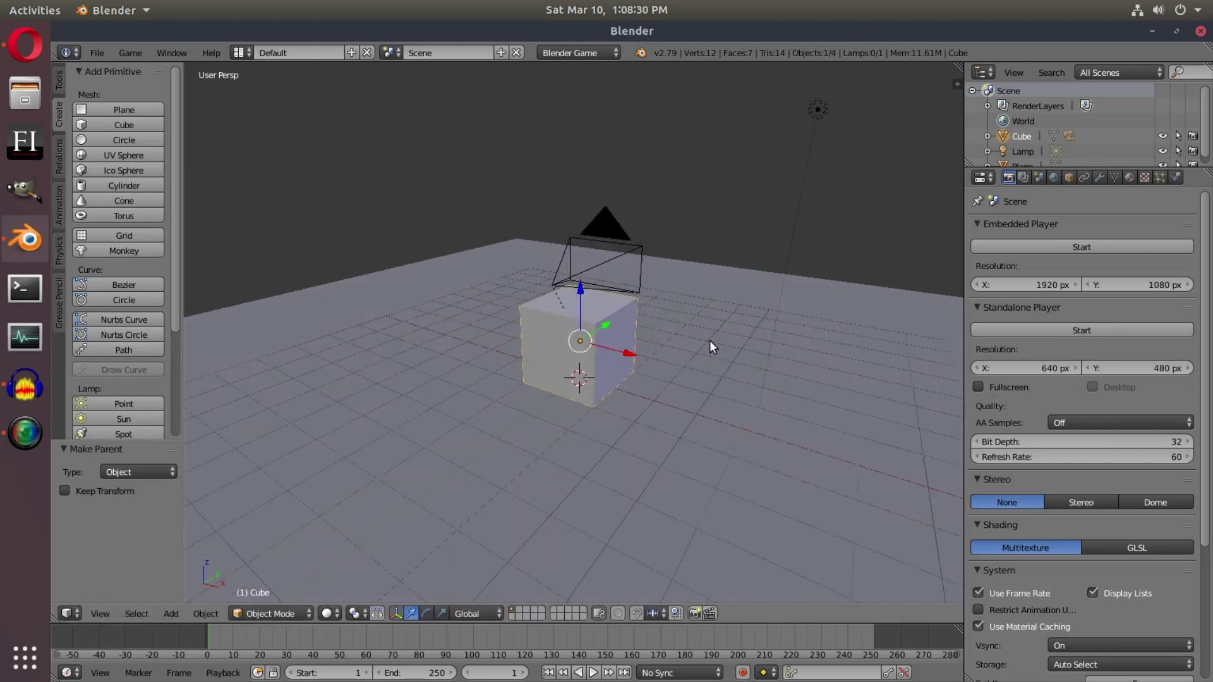
Look through the camera and set its focal length to 20 mm
{"action": "key", "text": "KP_0"}
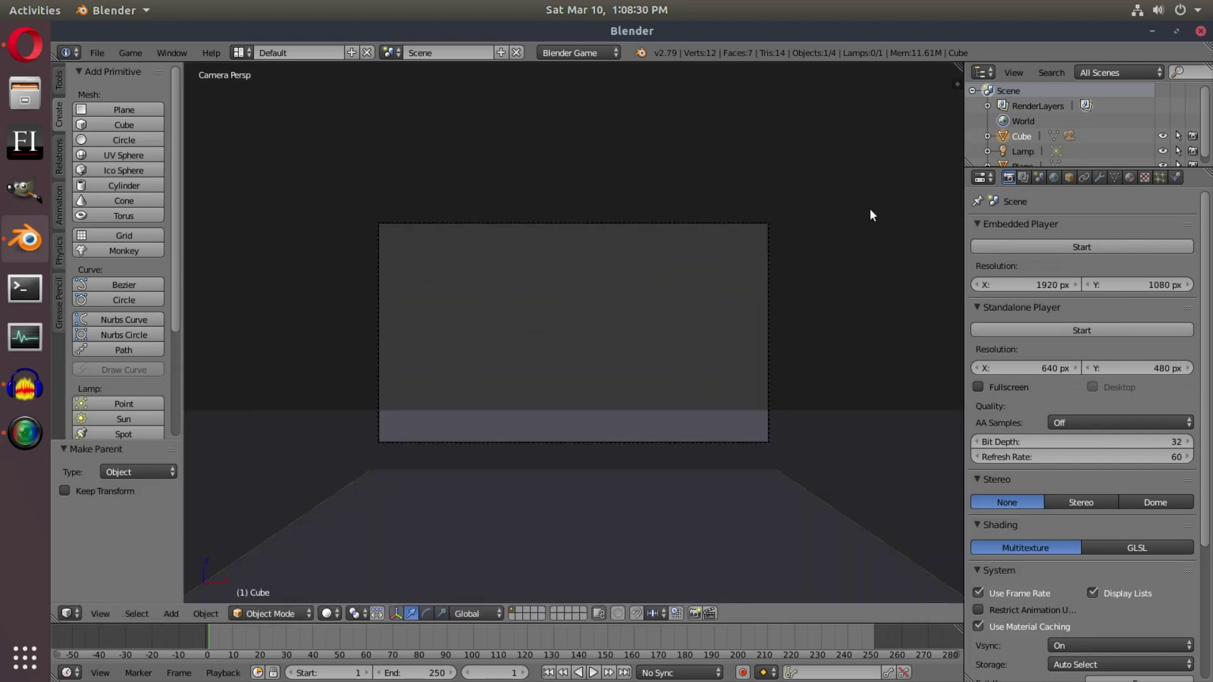
{"action": "left_click", "coordinate": [1100, 176]}
{"action": "left_click", "coordinate": [1115, 177]}
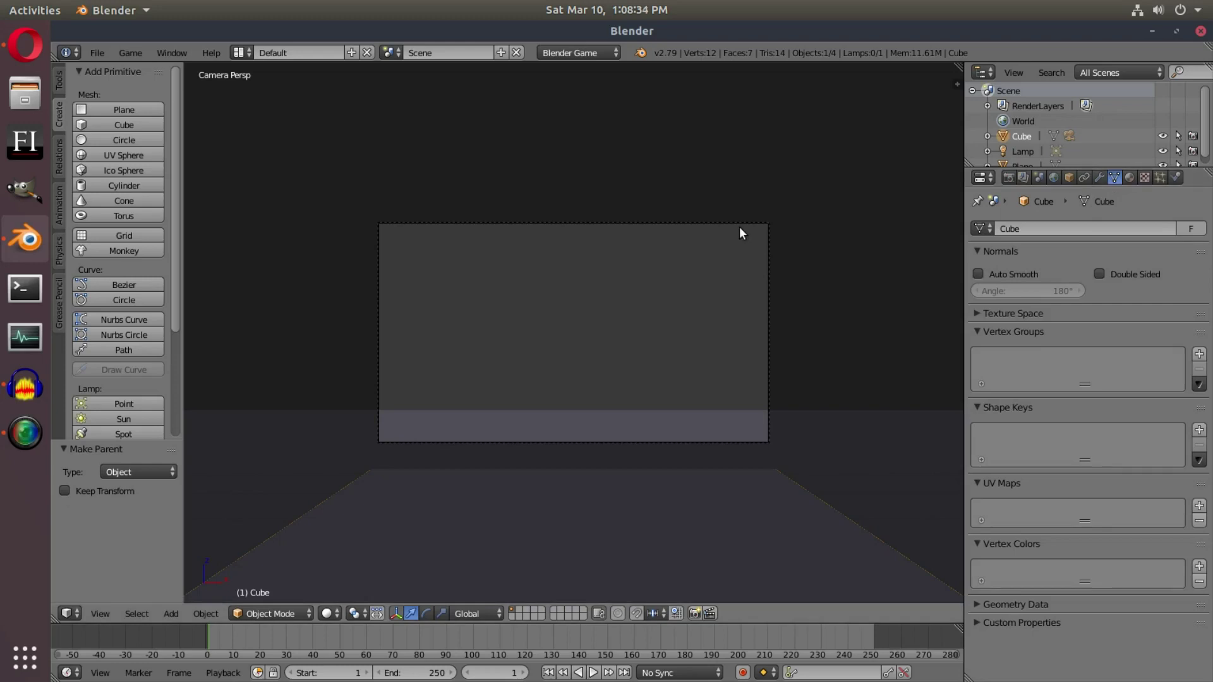
{"action": "right_click", "coordinate": [739, 225]}
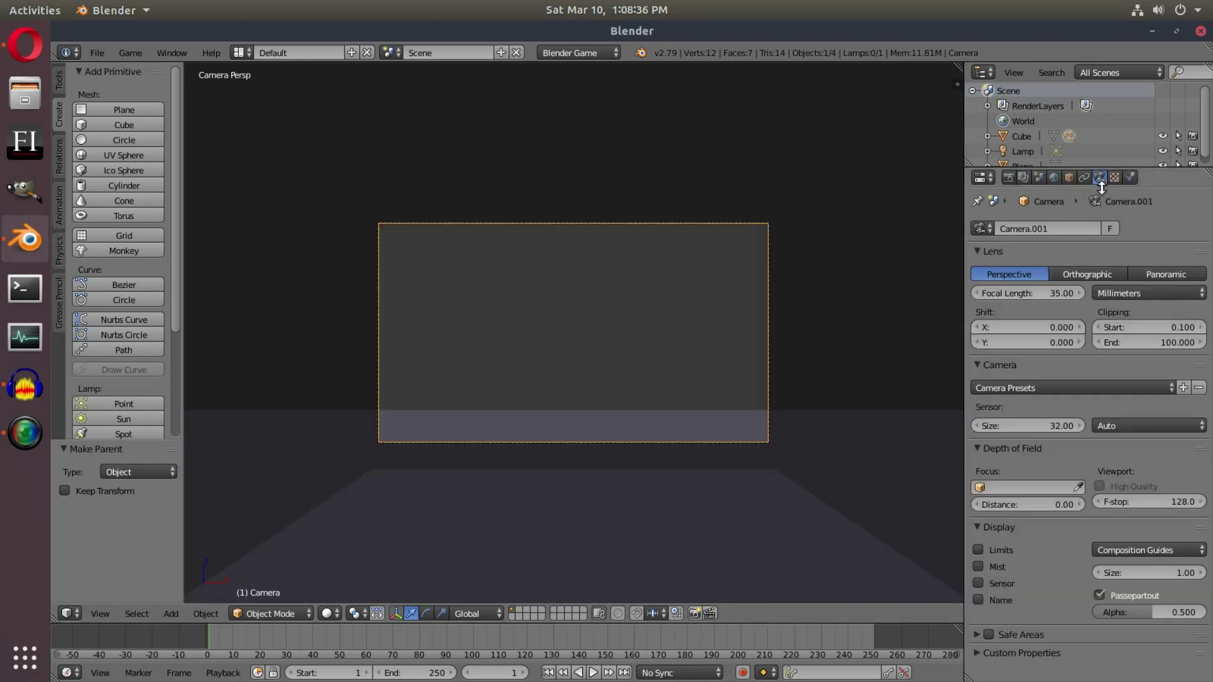
{"action": "left_click_drag", "start_coordinate": [1042, 292], "coordinate": [1012, 292]}
{"action": "left_click", "coordinate": [1044, 292]}
{"action": "type", "text": "20"}
{"action": "key", "text": "Return"}
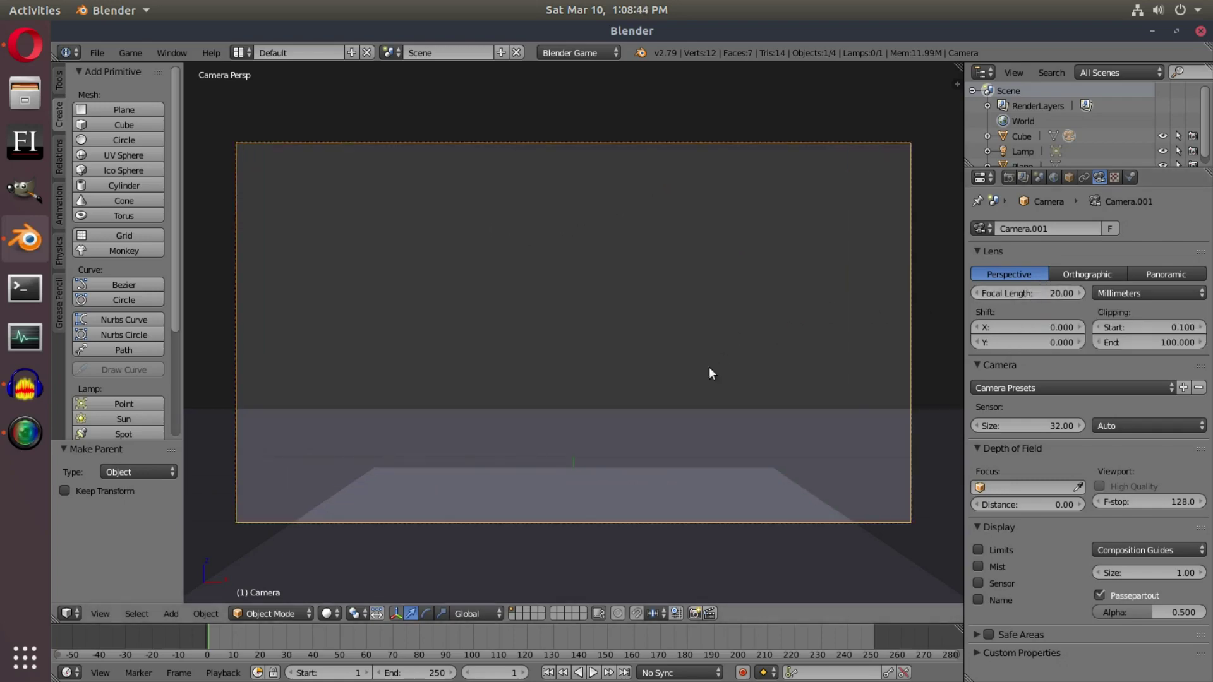
Select the cube and split the 3D view into an upper and a lower area
{"action": "middle_click_drag", "start_coordinate": [710, 367], "coordinate": [653, 362]}
{"action": "scroll", "coordinate": [657, 398], "scroll_direction": "down", "scroll_amount": 9}
{"action": "mouse_move", "coordinate": [658, 404]}
{"action": "middle_mouse_down"}
{"action": "mouse_move", "coordinate": [594, 442]}
{"action": "mouse_move", "coordinate": [618, 381]}
{"action": "mouse_move", "coordinate": [662, 386]}
{"action": "middle_mouse_up"}
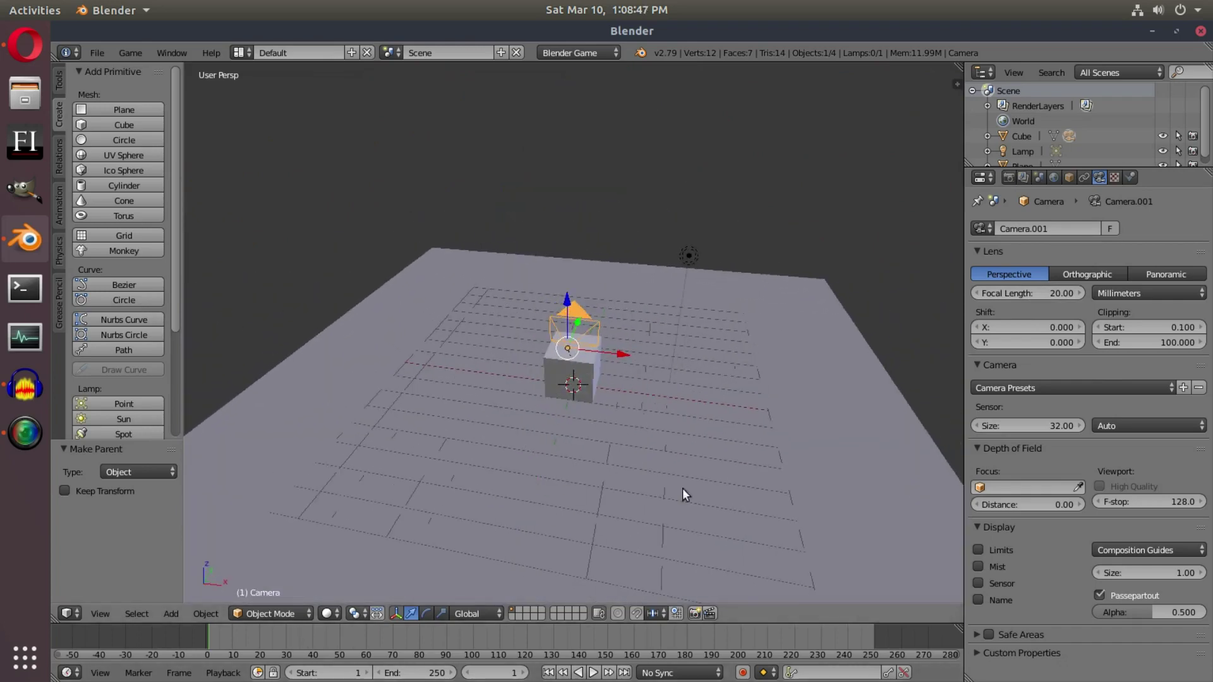
{"action": "middle_click_drag", "start_coordinate": [685, 493], "coordinate": [630, 419]}
{"action": "right_click", "coordinate": [584, 383]}
{"action": "middle_click_drag", "start_coordinate": [584, 383], "coordinate": [488, 465]}
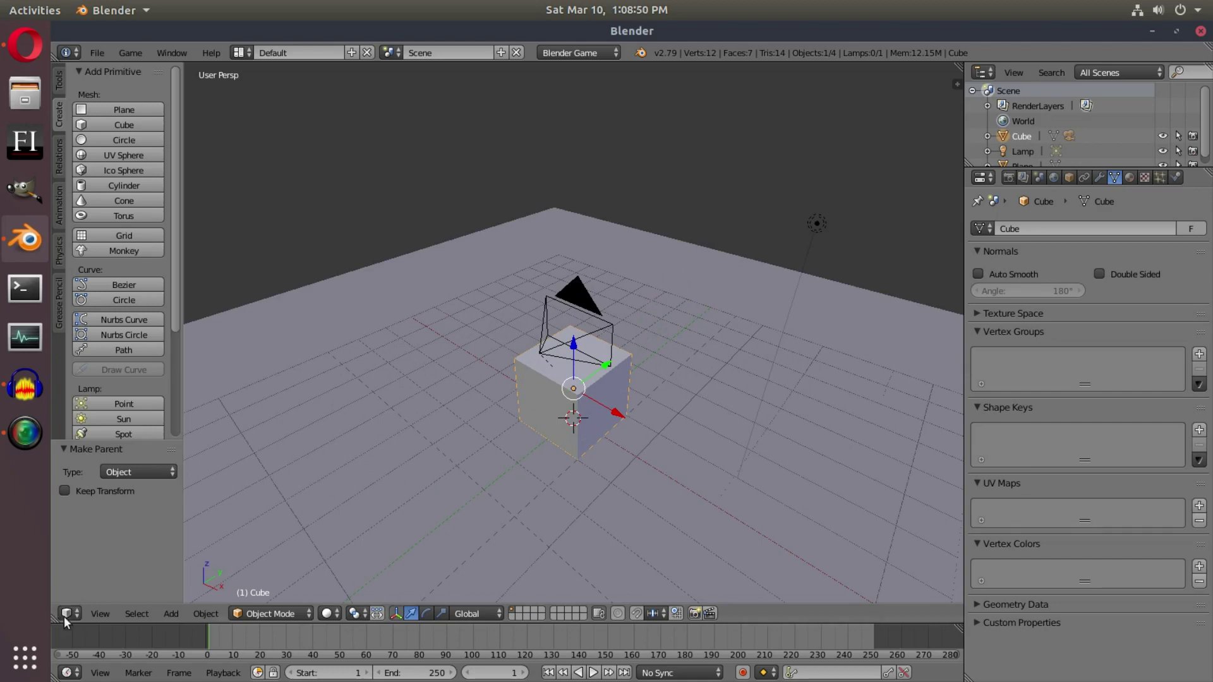
{"action": "left_click_drag", "start_coordinate": [53, 622], "coordinate": [125, 316]}
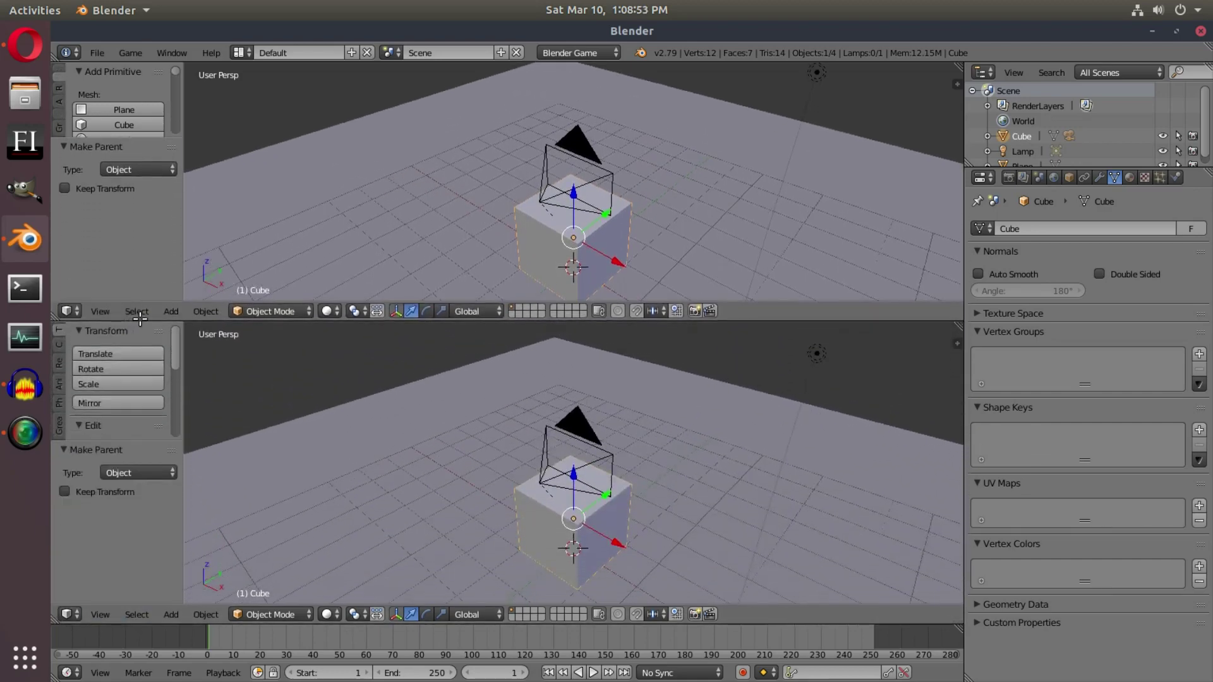
Turn the lower area into a Logic Editor and hide its properties sidebar
{"action": "left_click", "coordinate": [76, 610]}
{"action": "left_click", "coordinate": [142, 413]}
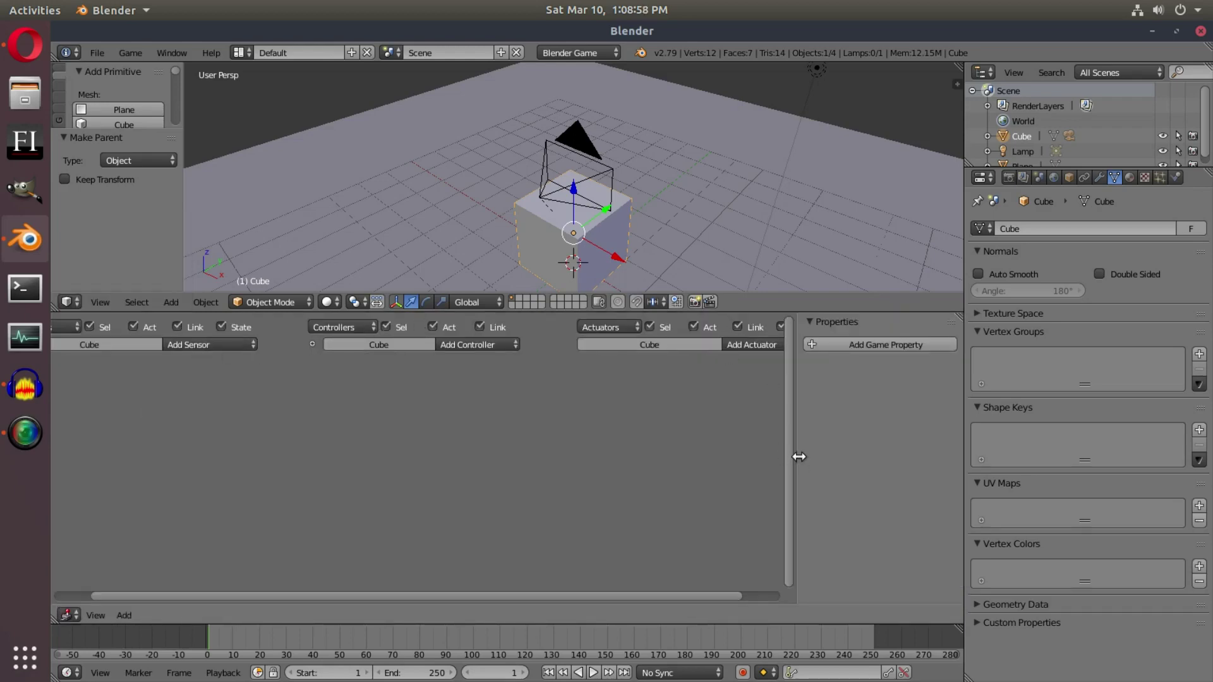
{"action": "key", "text": "n"}
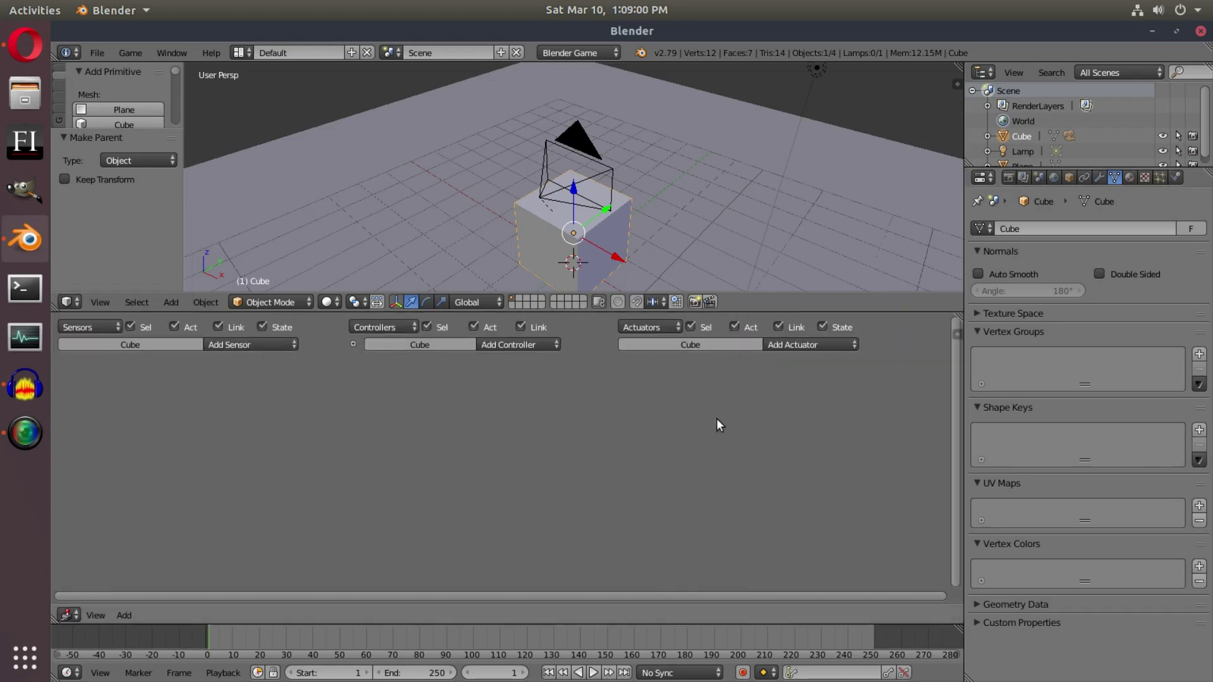
Collapse the timeline and enlarge the 3D view above the Logic Editor
{"action": "left_click_drag", "start_coordinate": [607, 311], "coordinate": [607, 386]}
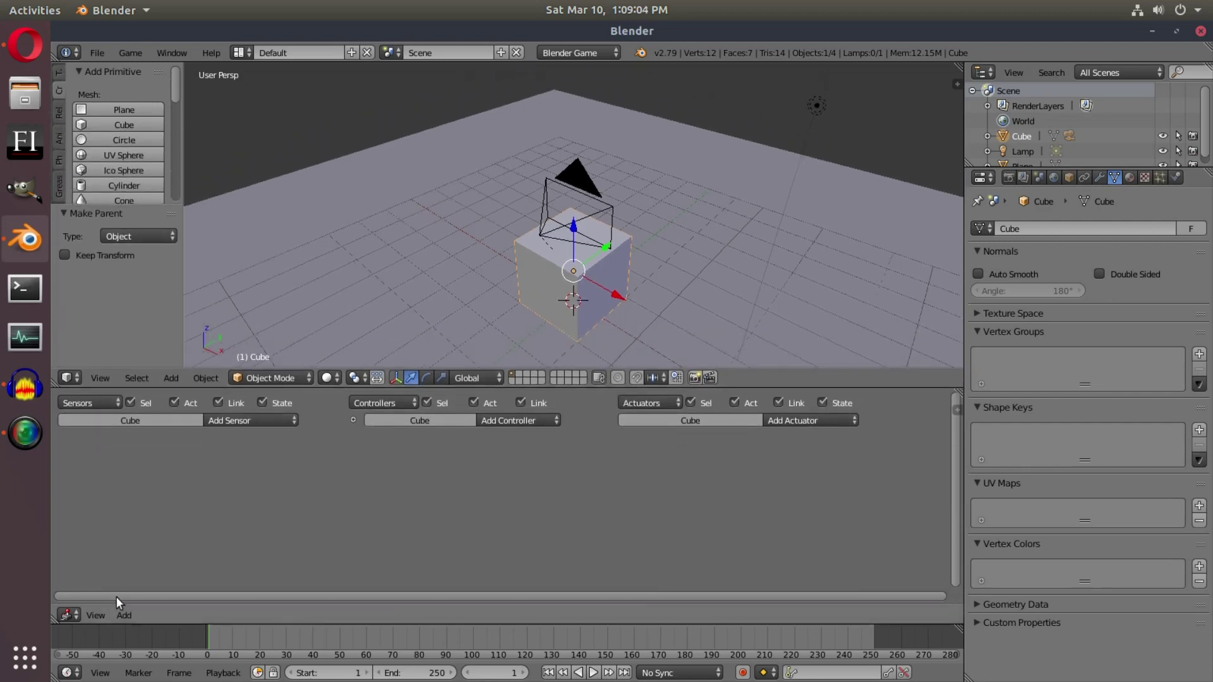
{"action": "left_click_drag", "start_coordinate": [82, 606], "coordinate": [82, 658]}
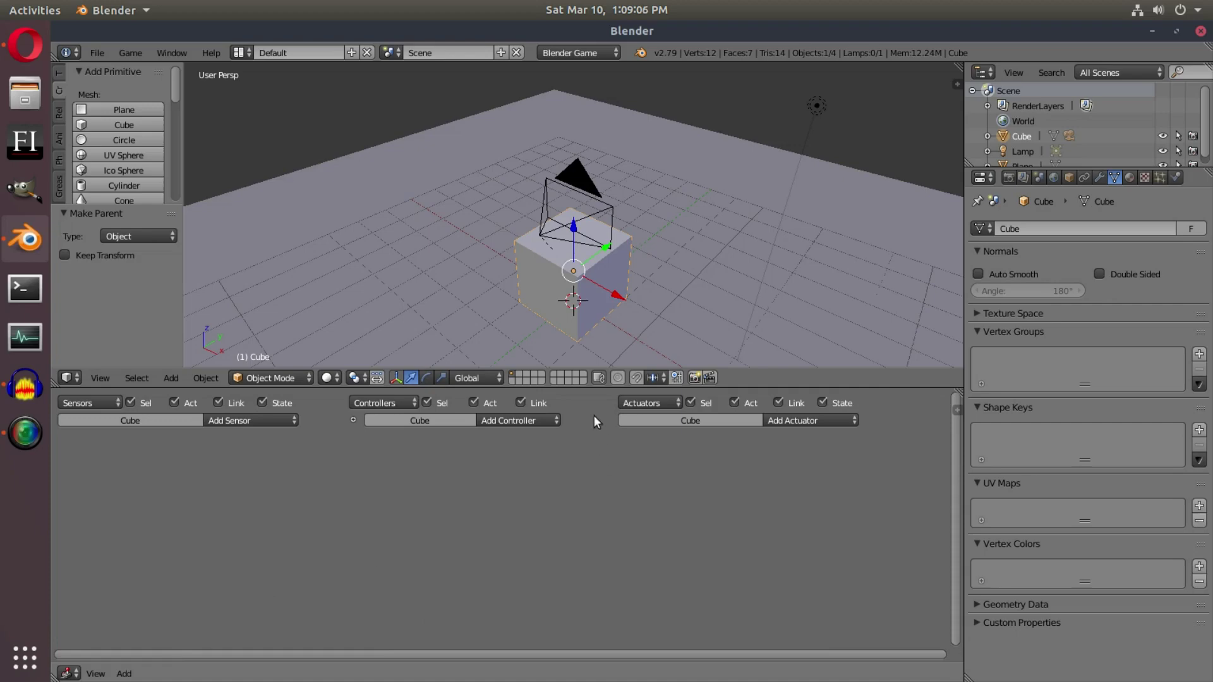
{"action": "left_click_drag", "start_coordinate": [609, 386], "coordinate": [620, 416]}
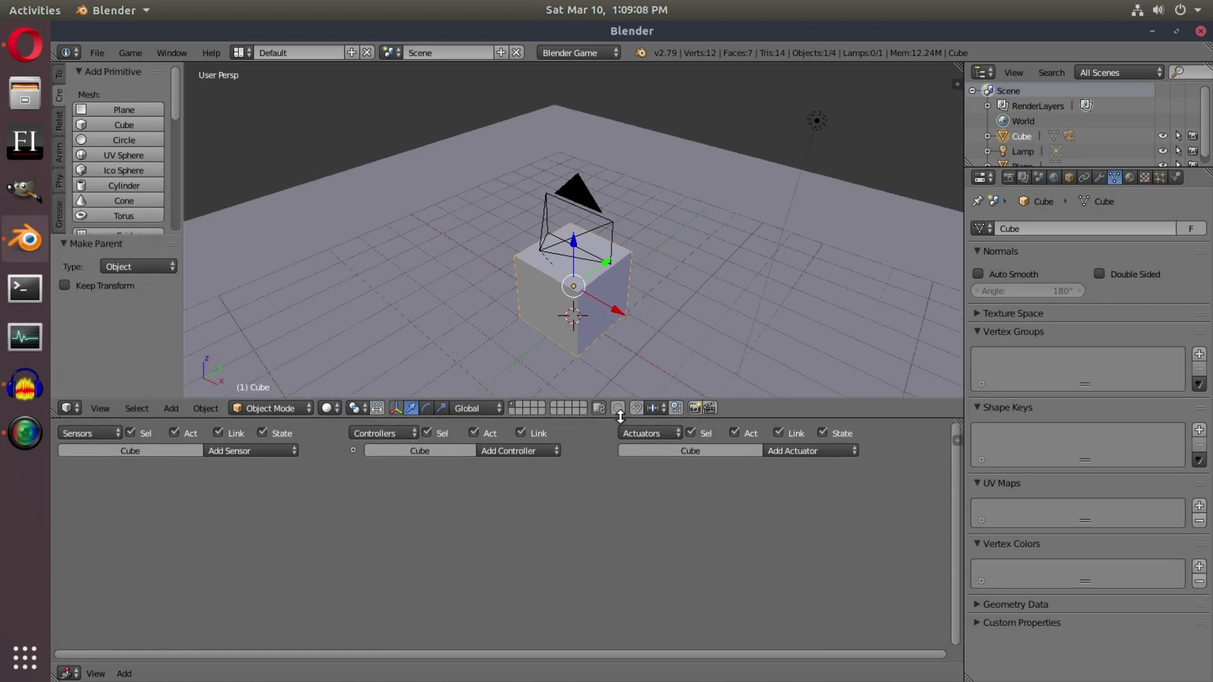
Add a Keyboard sensor to the cube and assign the W key to it
{"action": "middle_click_drag", "start_coordinate": [558, 305], "coordinate": [580, 288]}
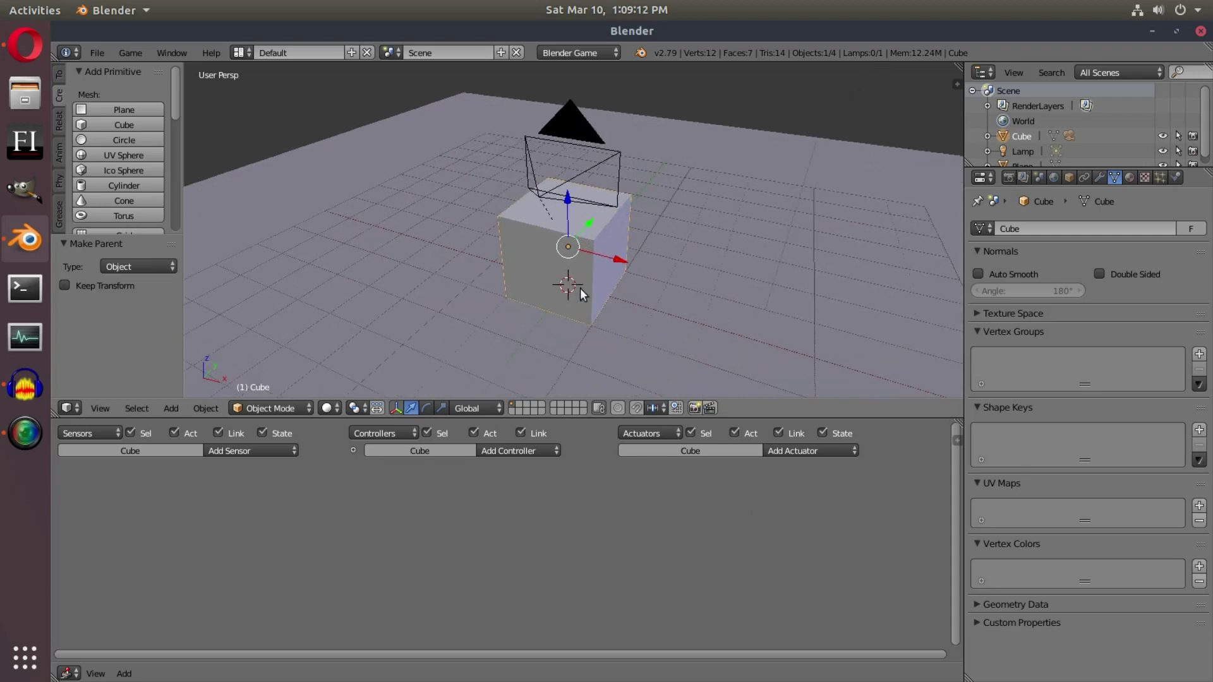
{"action": "scroll", "coordinate": [580, 288], "scroll_direction": "up", "scroll_amount": 2}
{"action": "left_click", "coordinate": [239, 450]}
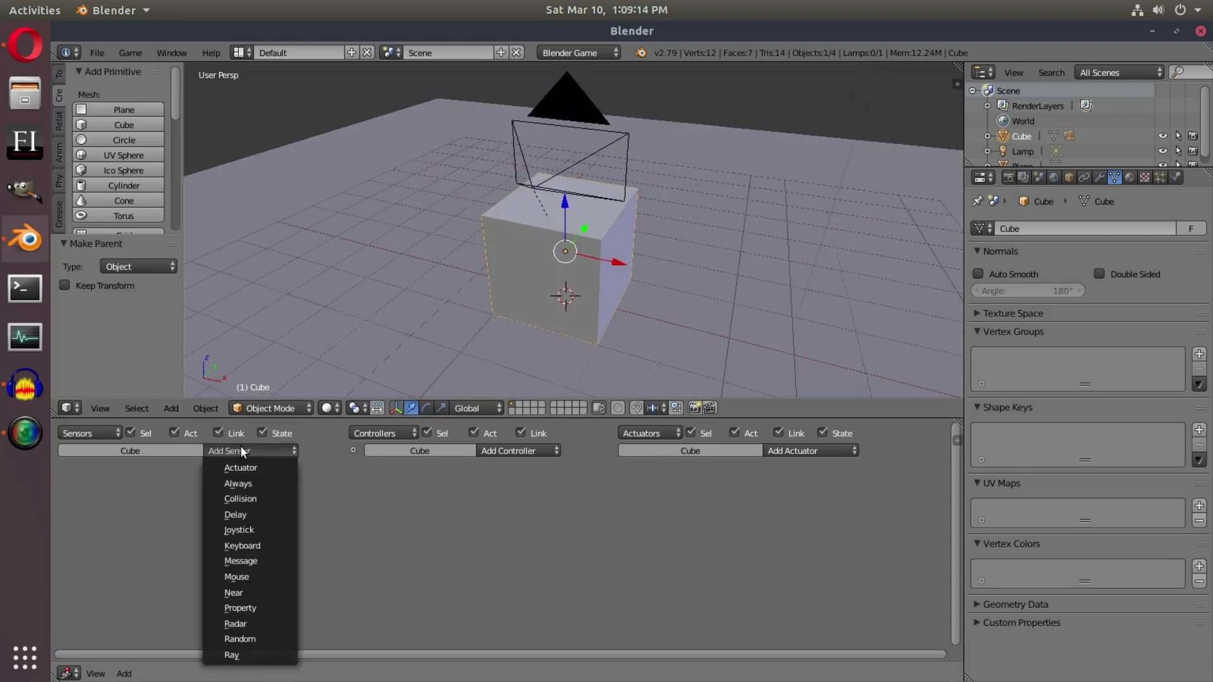
{"action": "left_click", "coordinate": [270, 547]}
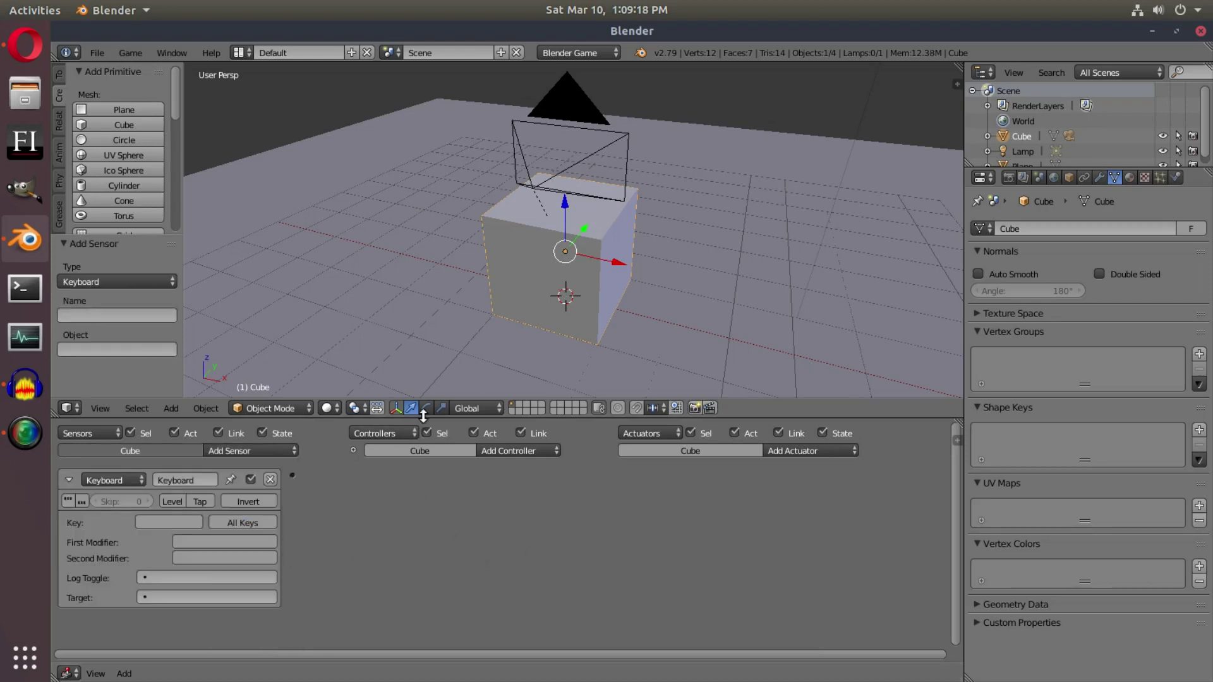
{"action": "left_click_drag", "start_coordinate": [426, 418], "coordinate": [445, 374]}
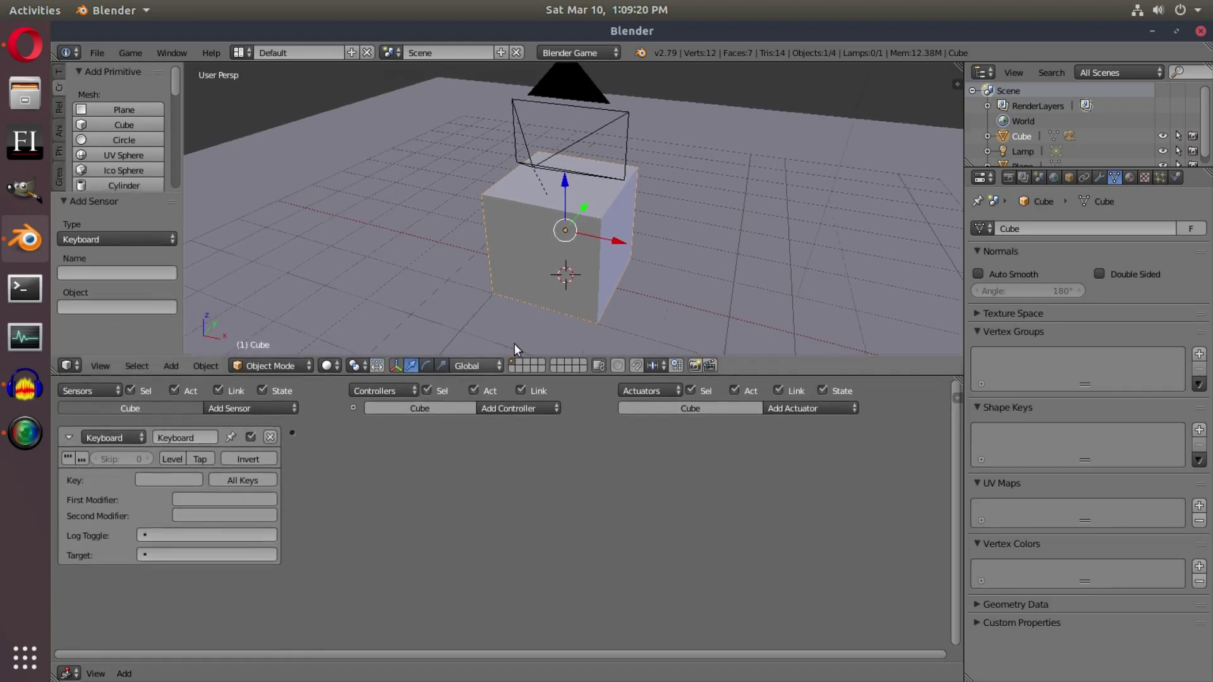
{"action": "left_click", "coordinate": [175, 479]}
{"action": "key", "text": "w"}
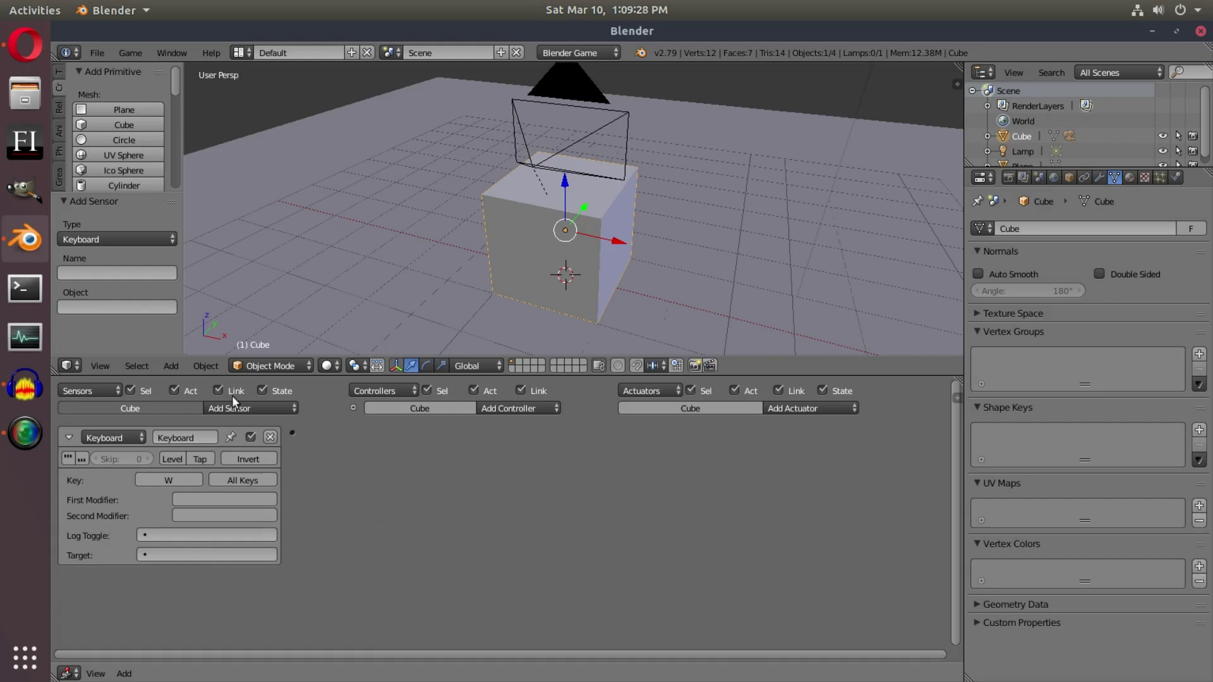
Rename the W-key Keyboard sensor to w and collapse it
{"action": "left_click_drag", "start_coordinate": [268, 374], "coordinate": [265, 359]}
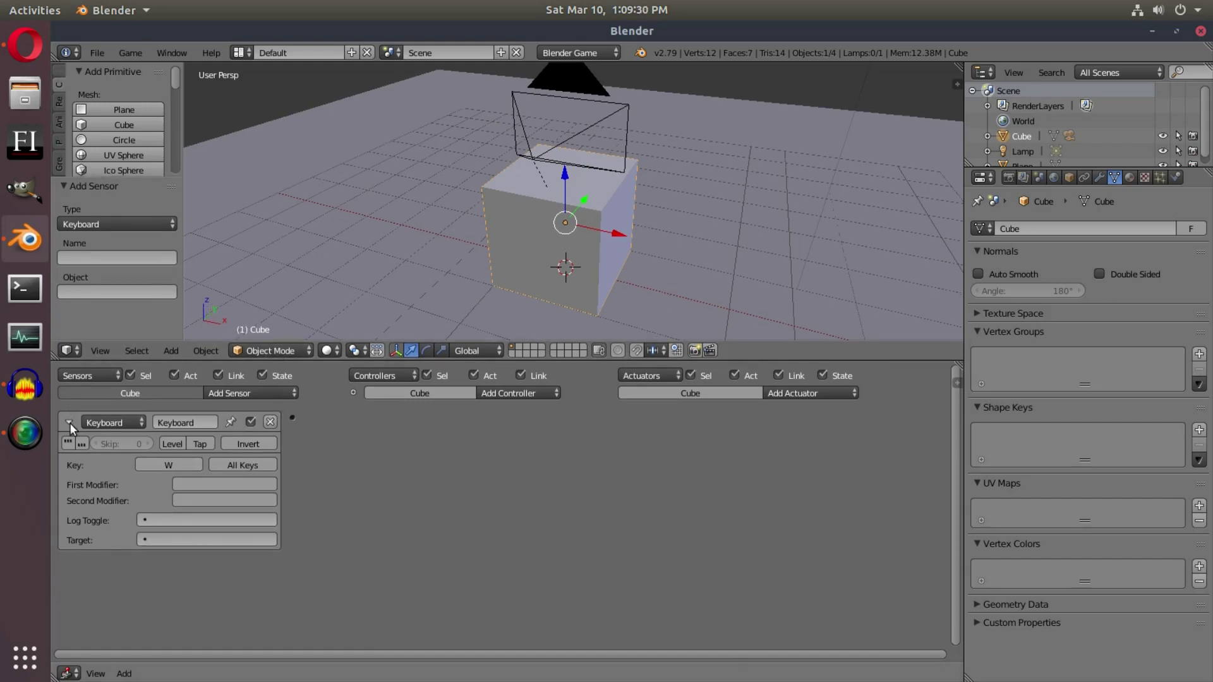
{"action": "left_click", "coordinate": [165, 422]}
{"action": "type", "text": "w"}
{"action": "key", "text": "Return"}
{"action": "left_click", "coordinate": [67, 422]}
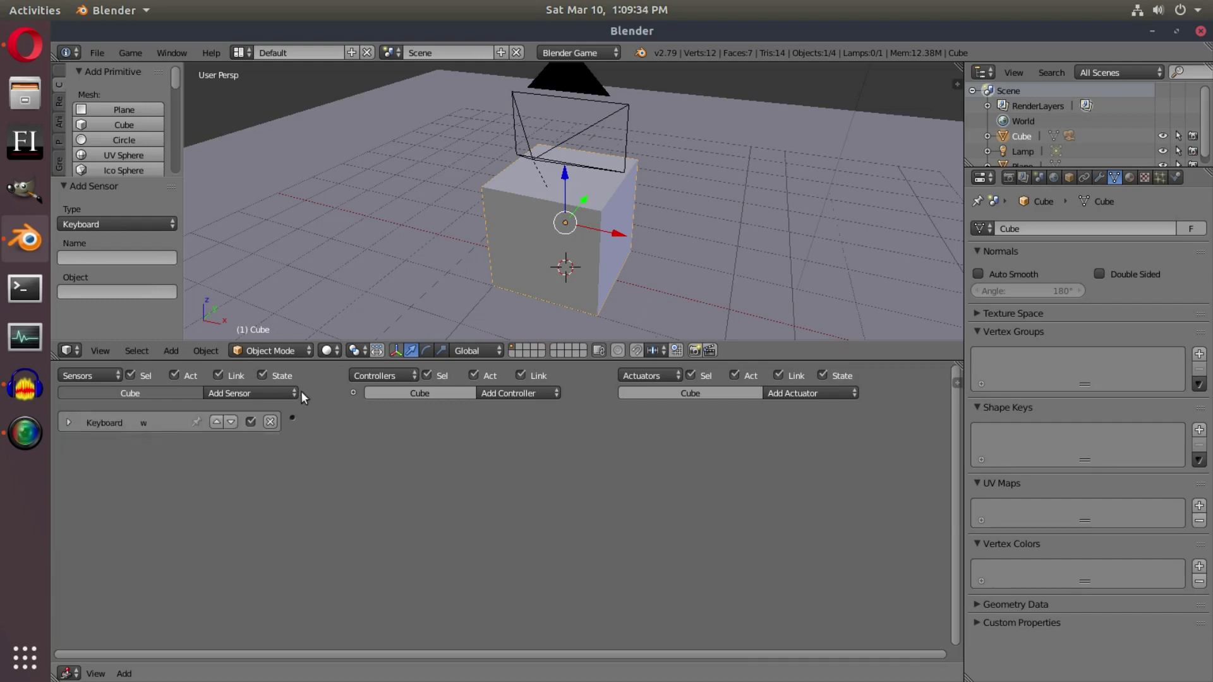
Add a second Keyboard sensor named a, assign the A key to it and collapse it
{"action": "left_click", "coordinate": [268, 394]}
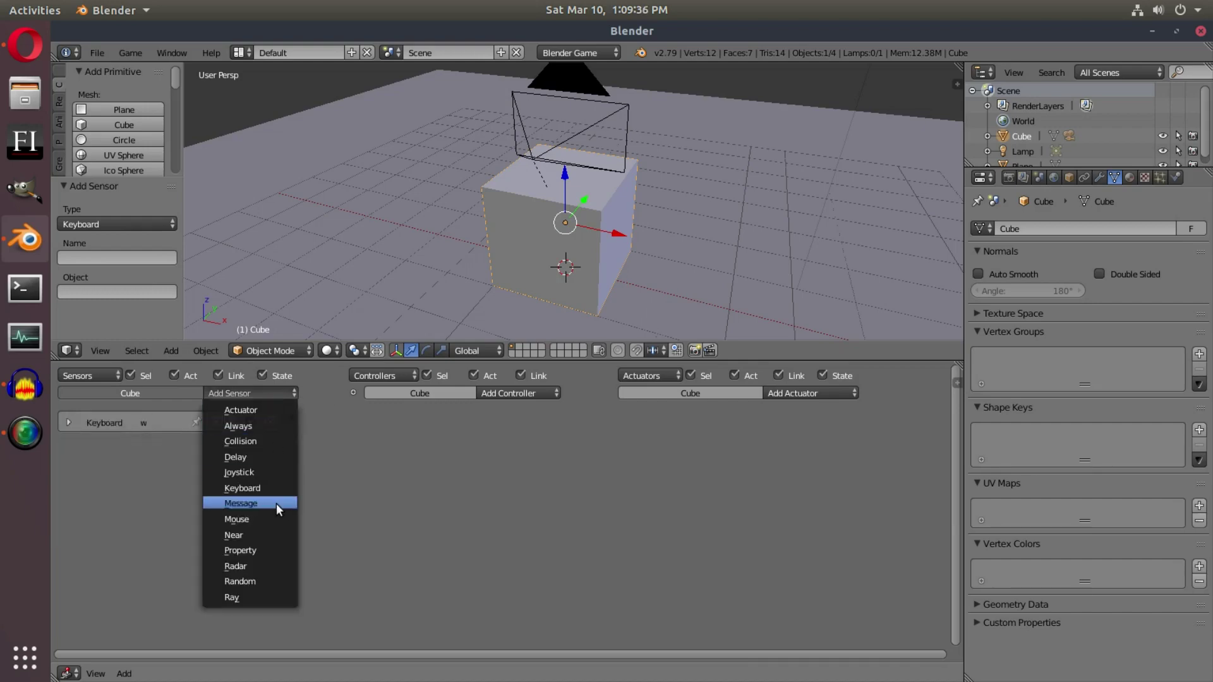
{"action": "left_click", "coordinate": [274, 487]}
{"action": "left_click", "coordinate": [189, 447]}
{"action": "type", "text": "a"}
{"action": "key", "text": "Return"}
{"action": "left_click", "coordinate": [169, 490]}
{"action": "key", "text": "a"}
{"action": "left_click", "coordinate": [67, 446]}
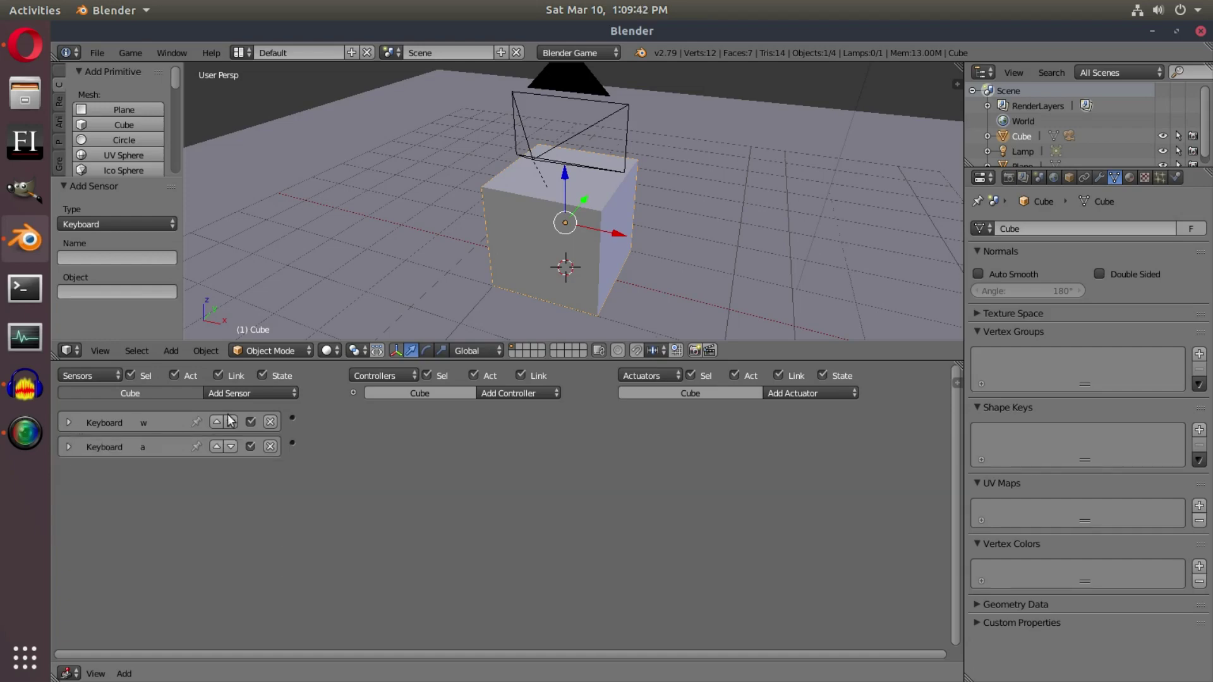
Add a third Keyboard sensor named s, assign the S key to it and collapse it
{"action": "left_click", "coordinate": [239, 394]}
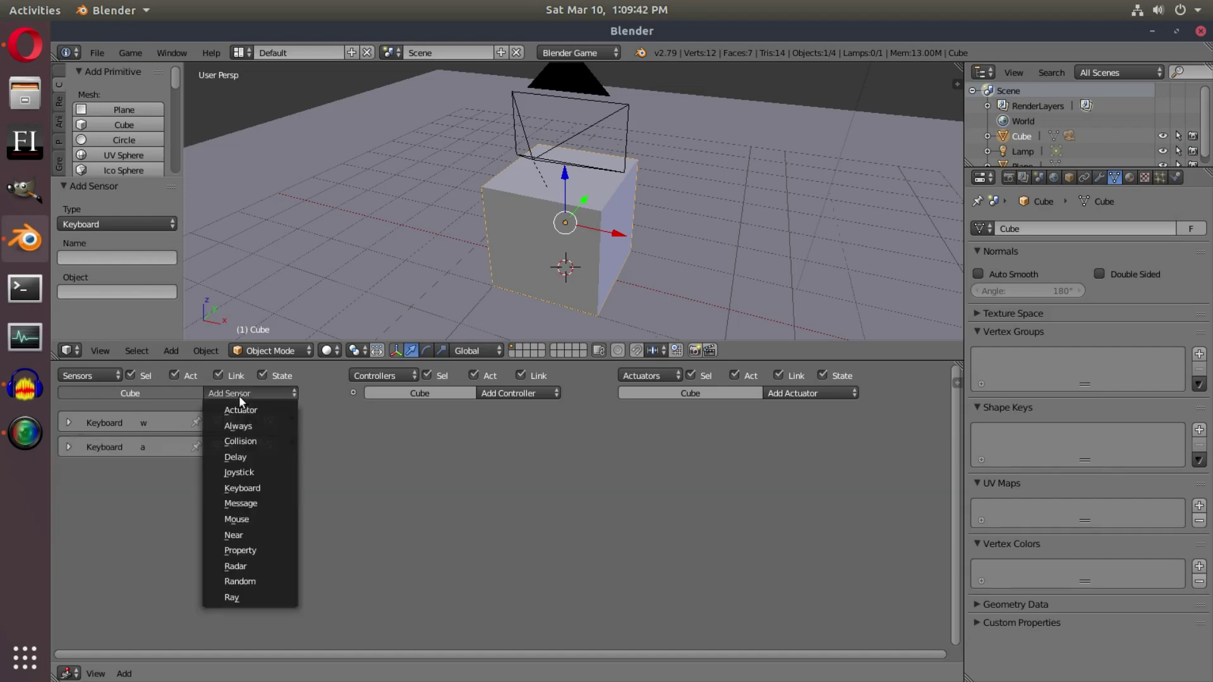
{"action": "left_click", "coordinate": [268, 489]}
{"action": "left_click", "coordinate": [190, 472]}
{"action": "type", "text": "s"}
{"action": "key", "text": "Return"}
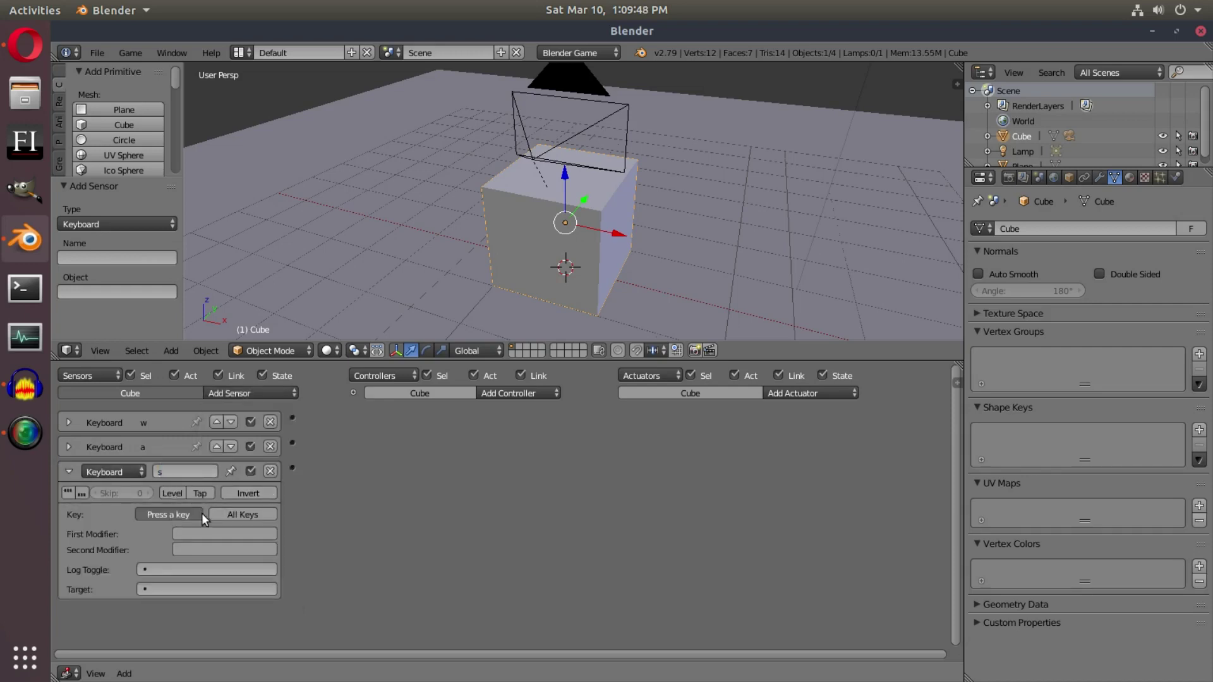
{"action": "left_click", "coordinate": [69, 471]}
Add a fourth Keyboard sensor named d, assign the D key to it and collapse it
{"action": "left_click", "coordinate": [217, 400]}
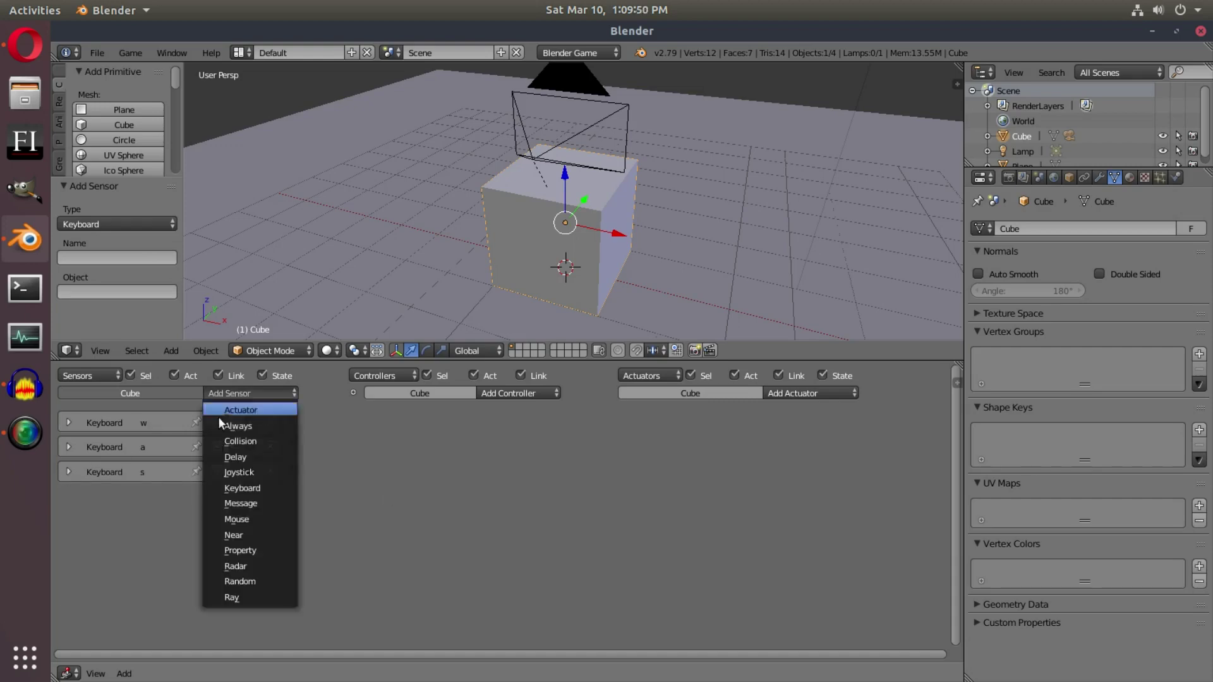
{"action": "left_click", "coordinate": [249, 486]}
{"action": "left_click", "coordinate": [173, 496]}
{"action": "type", "text": "d"}
{"action": "key", "text": "Return"}
{"action": "left_click", "coordinate": [168, 540]}
{"action": "key", "text": "d"}
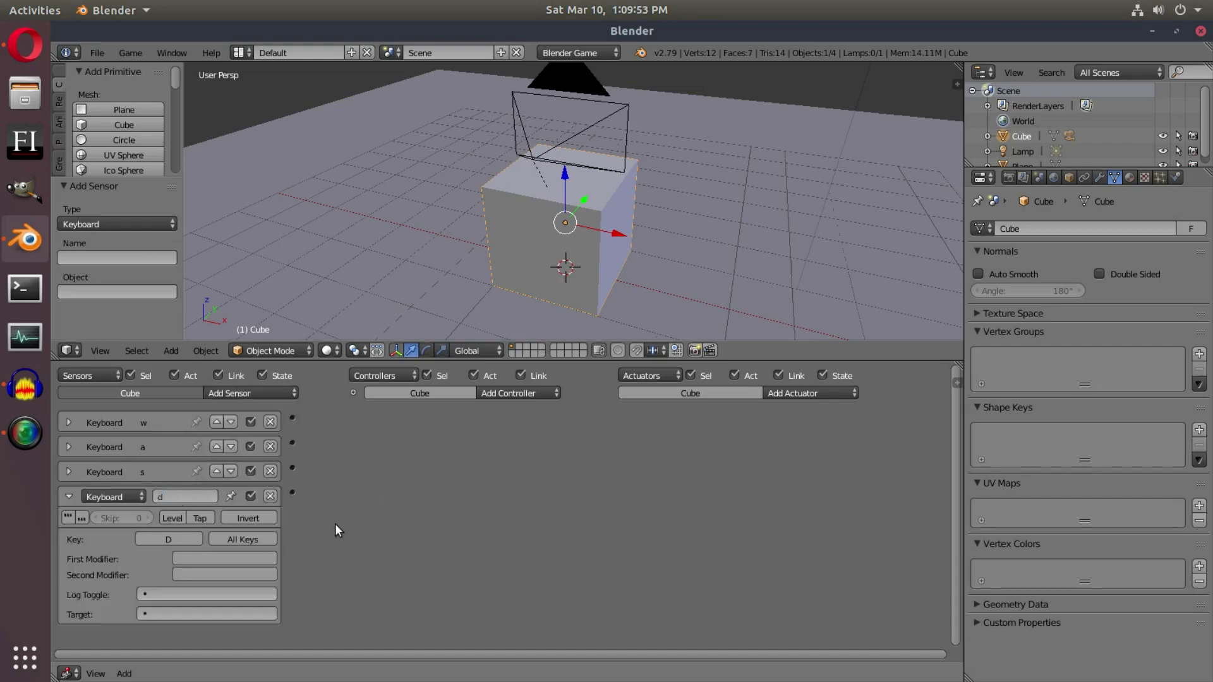
{"action": "left_click", "coordinate": [69, 496]}
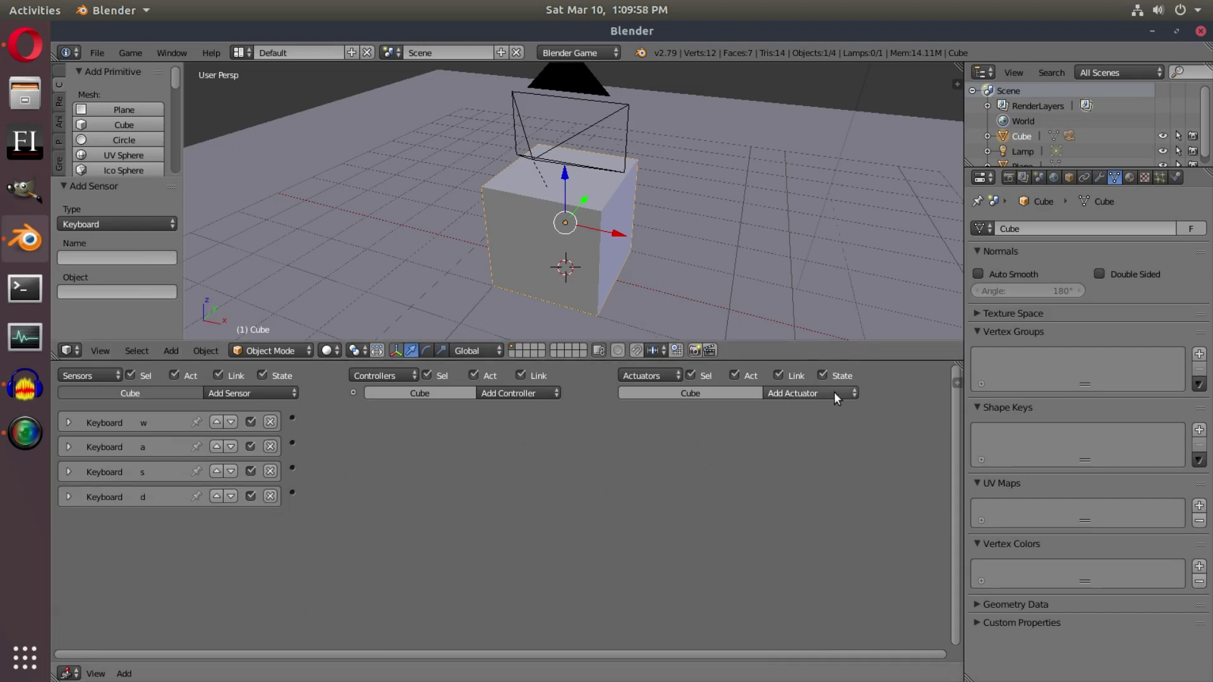
Add a Motion actuator to the cube and set its motion type to Character Motion
{"action": "left_click", "coordinate": [230, 392]}
{"action": "left_click", "coordinate": [820, 394]}
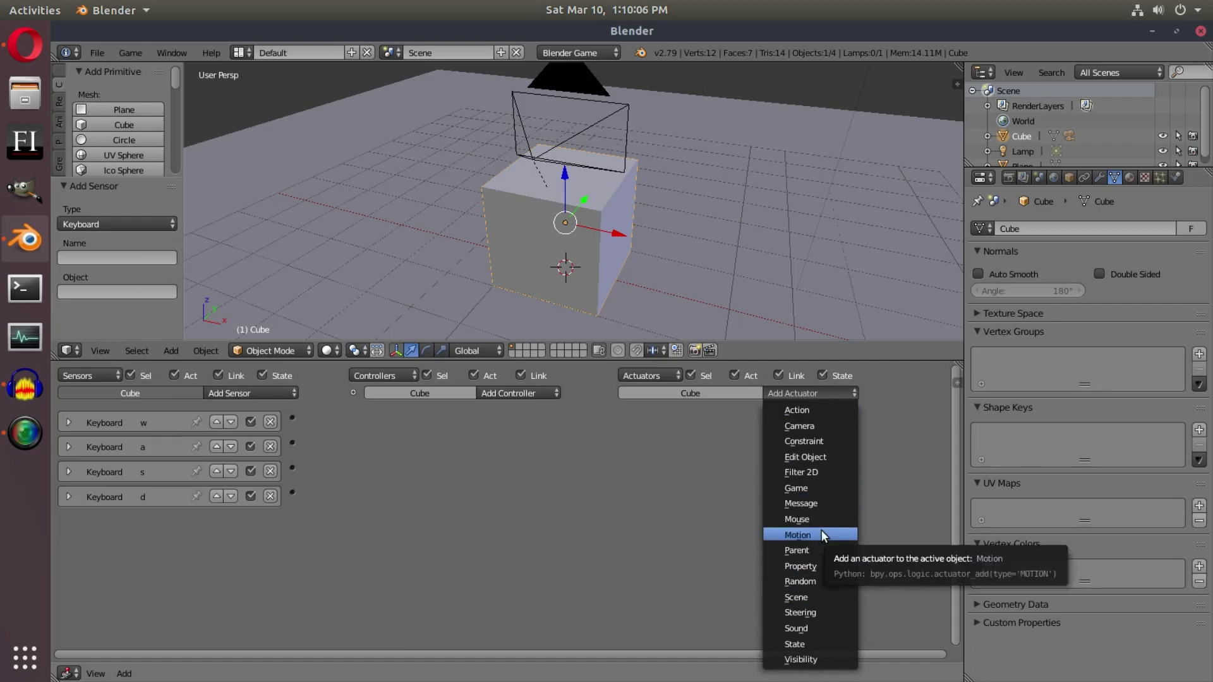
{"action": "left_click", "coordinate": [797, 535]}
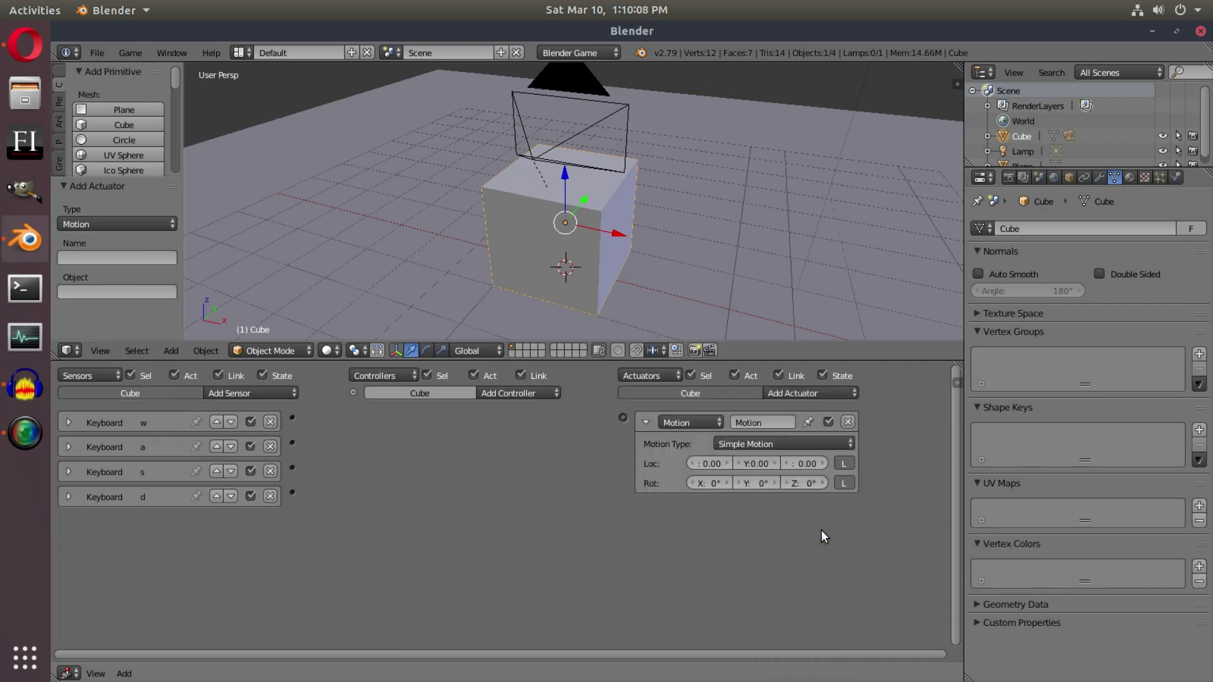
{"action": "middle_click_drag", "start_coordinate": [541, 284], "coordinate": [593, 285]}
{"action": "scroll", "coordinate": [593, 286], "scroll_direction": "down", "scroll_amount": 2}
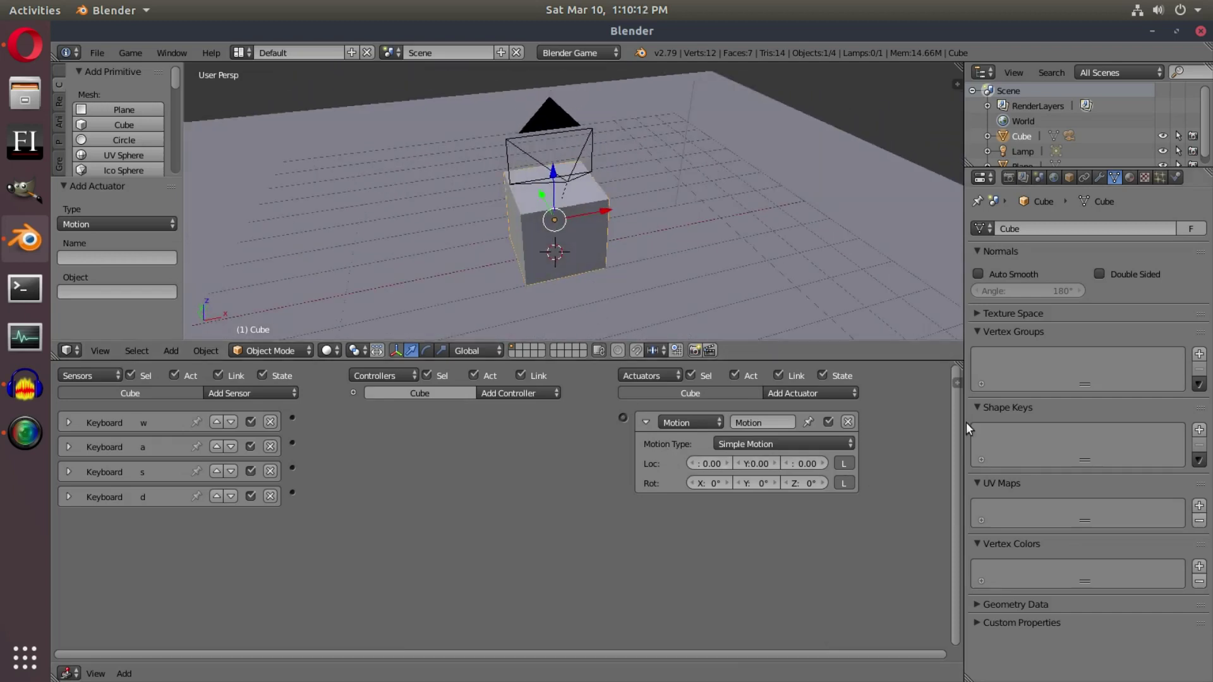
{"action": "left_click", "coordinate": [814, 445]}
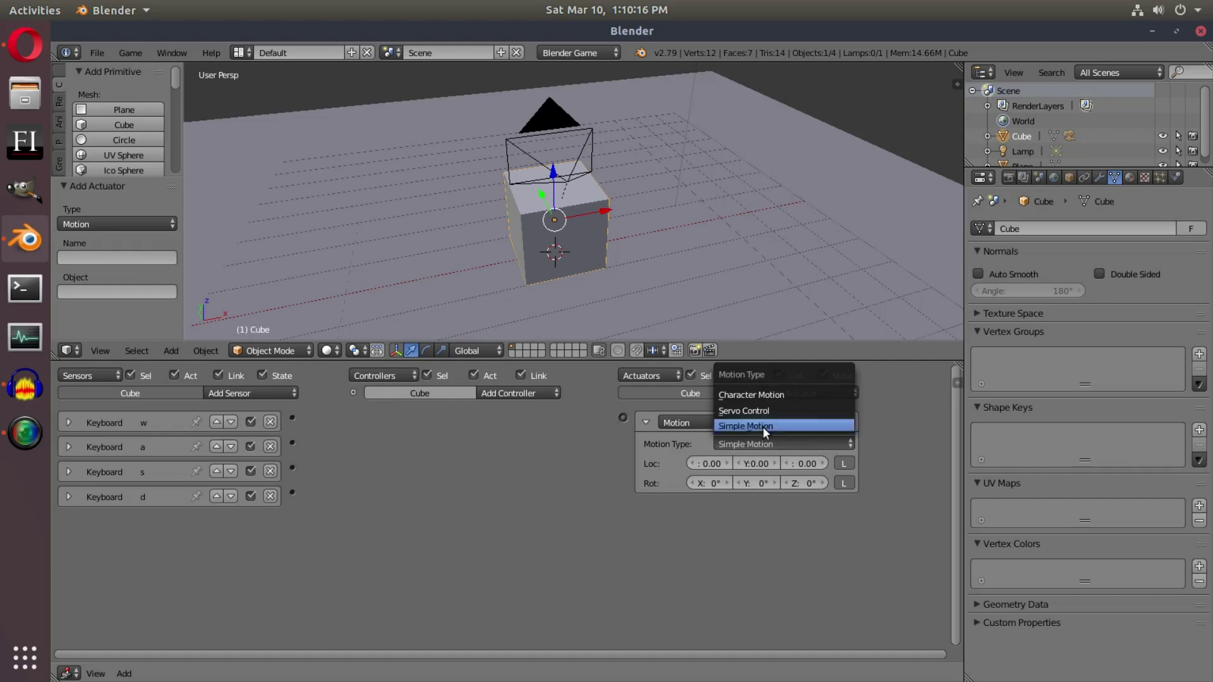
{"action": "left_click", "coordinate": [758, 395]}
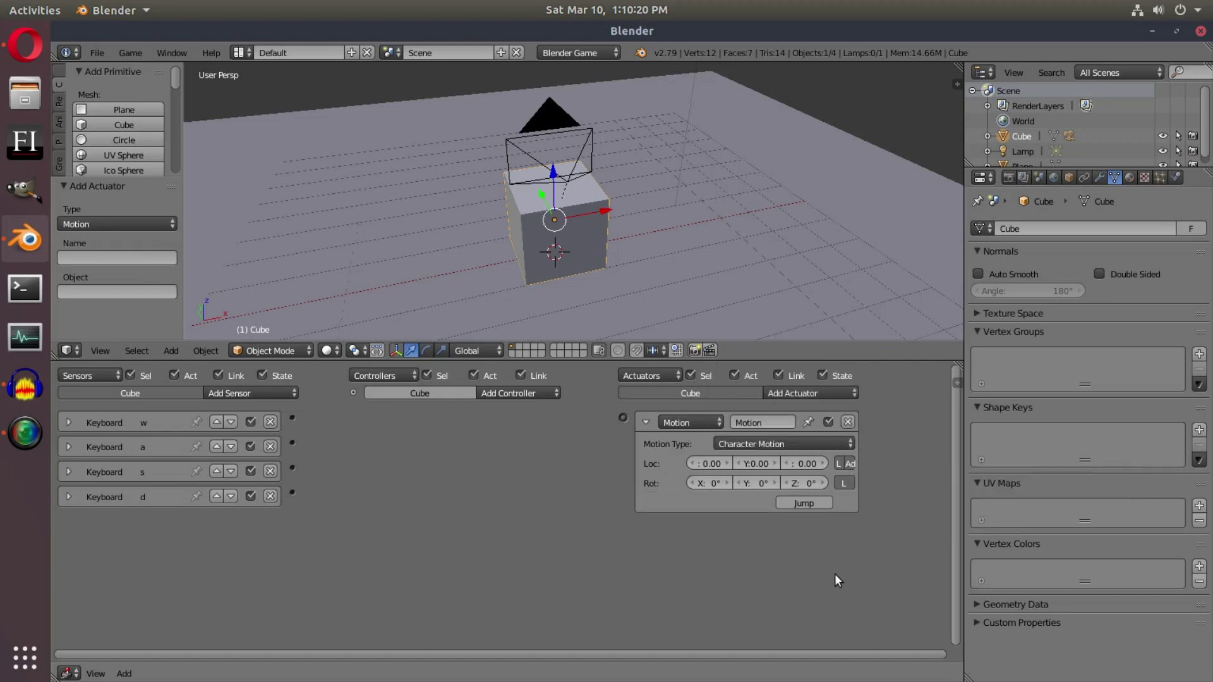
Link the w sensor to the Motion actuator through an And controller, collapsing the controller and expanding the sensor
{"action": "left_click_drag", "start_coordinate": [301, 418], "coordinate": [621, 417]}
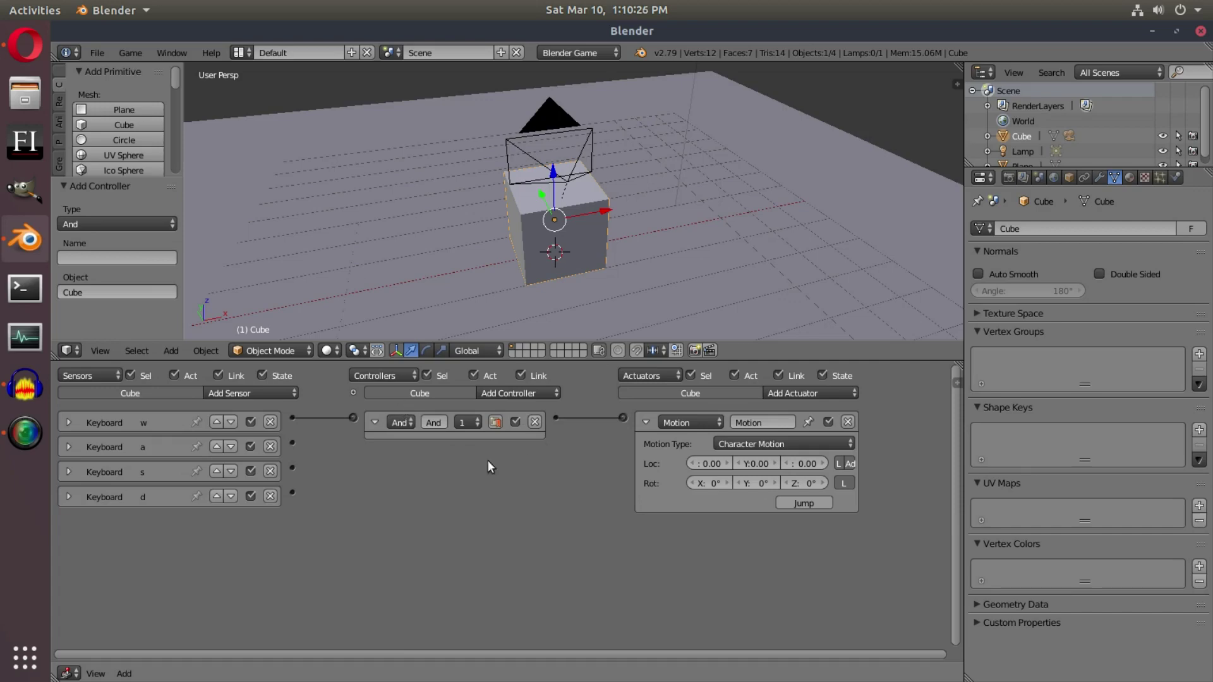
{"action": "left_click", "coordinate": [374, 422]}
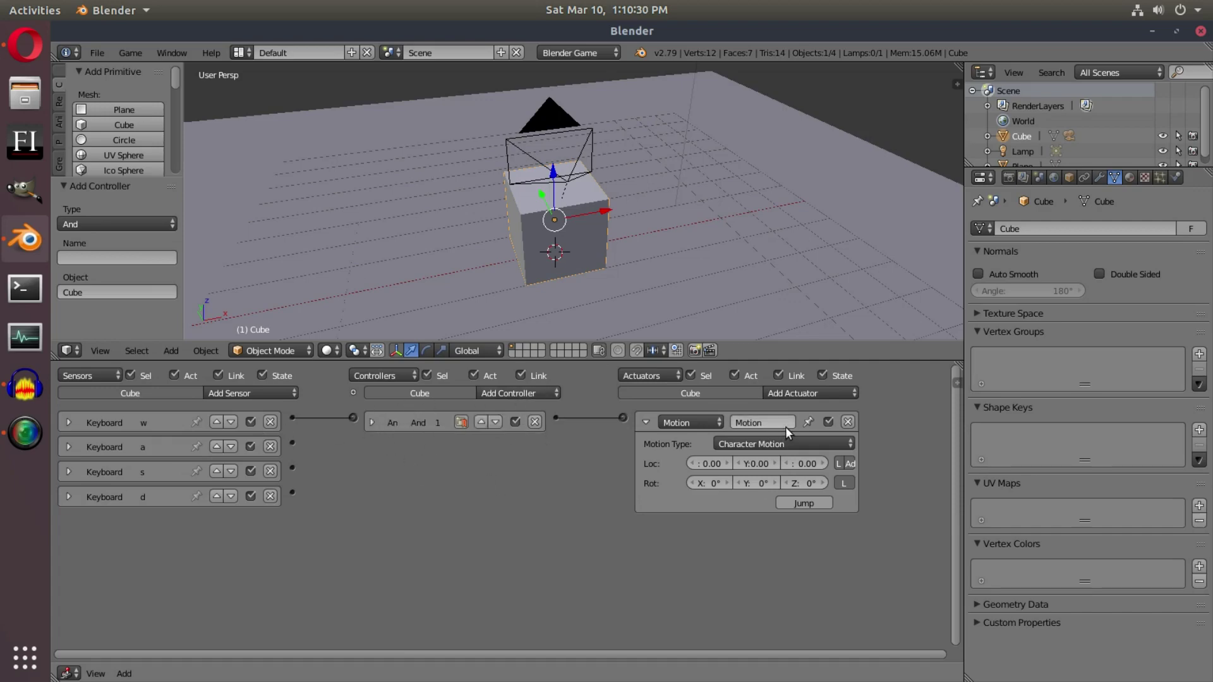
{"action": "left_click", "coordinate": [77, 427]}
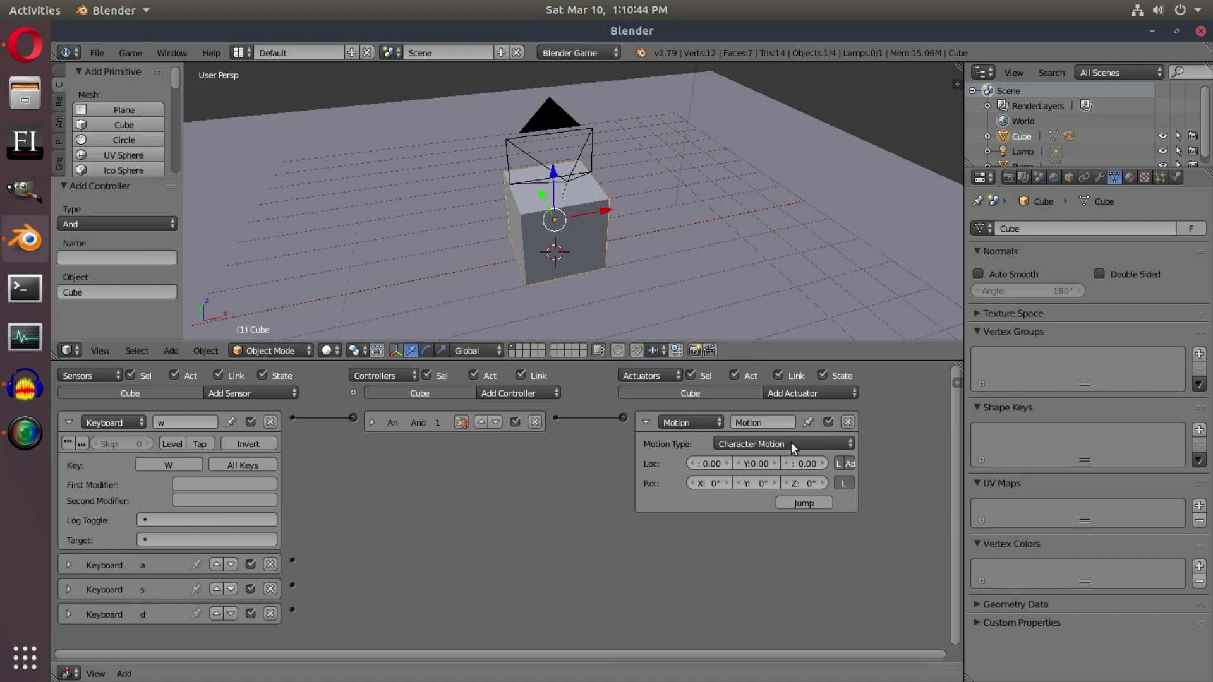
Set the Motion actuator's X location to 0.20 and run the game to test movement with the W key
{"action": "left_click", "coordinate": [725, 465]}
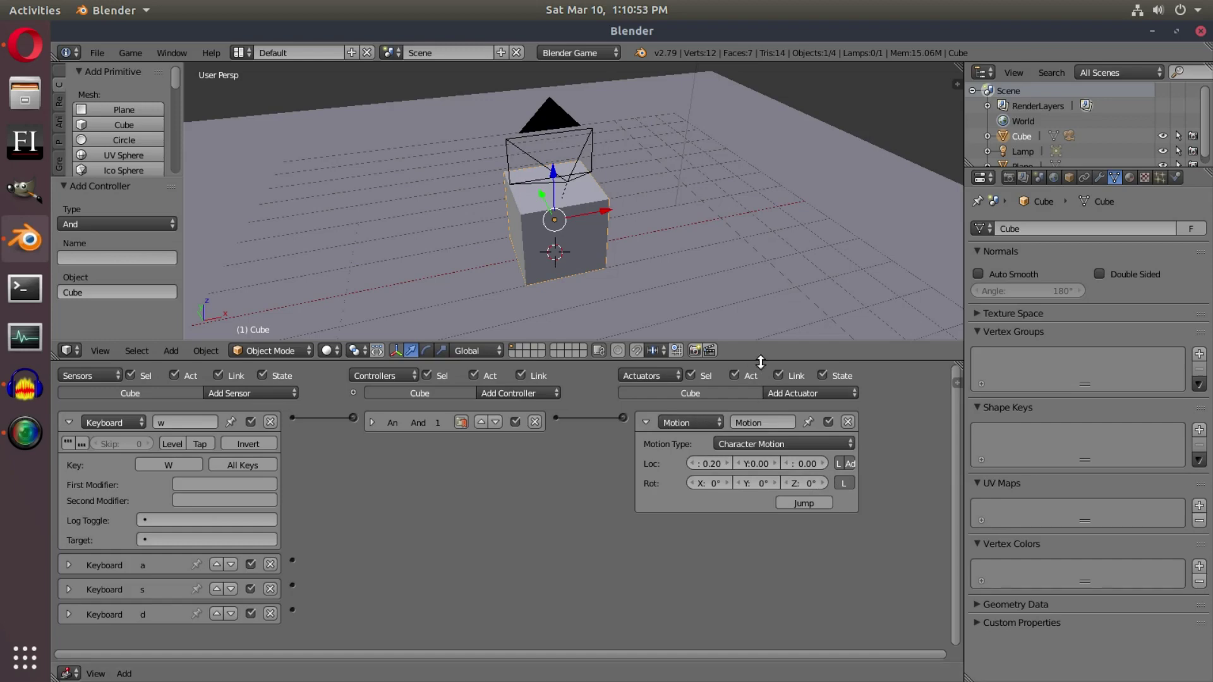
{"action": "mouse_move", "coordinate": [964, 420]}
{"action": "left_mouse_down"}
{"action": "mouse_move", "coordinate": [1043, 420]}
{"action": "mouse_move", "coordinate": [955, 424]}
{"action": "left_mouse_up"}
{"action": "middle_click_drag", "start_coordinate": [546, 157], "coordinate": [580, 259], "text": "shift"}
{"action": "key", "text": "KP_0"}
{"action": "scroll", "coordinate": [556, 195], "scroll_direction": "down", "scroll_amount": 9}
{"action": "key", "text": "p"}
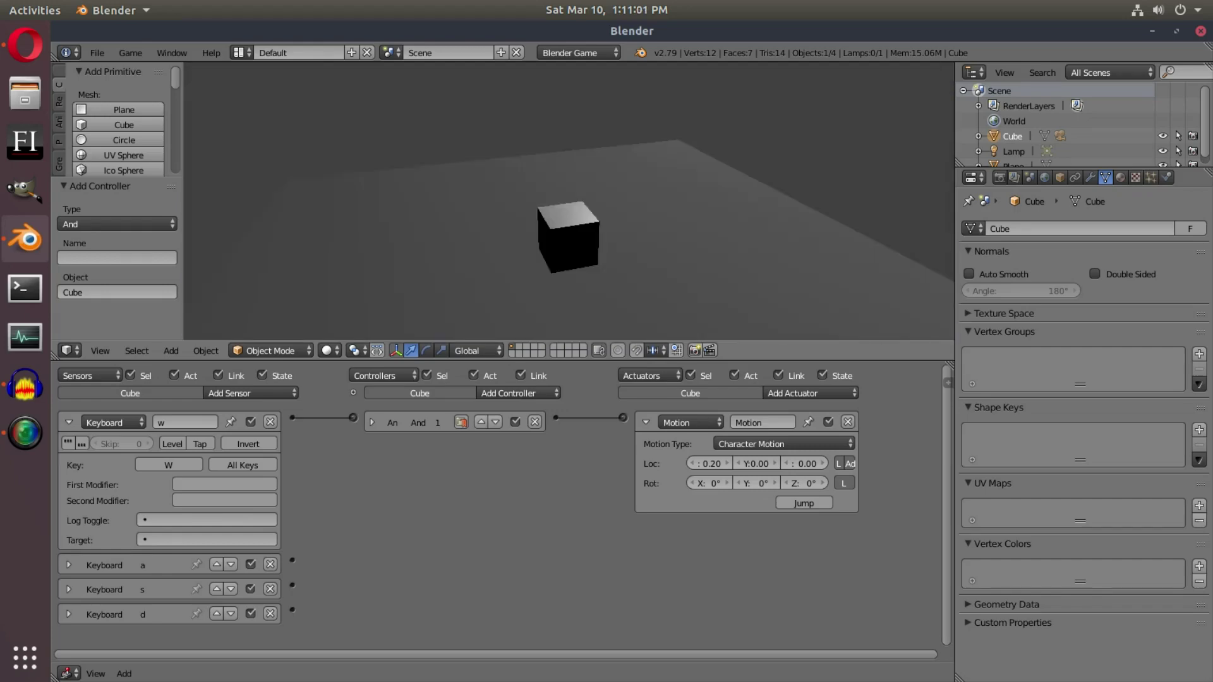
{"action": "key", "text": "w"}
{"action": "key", "text": "Escape"}
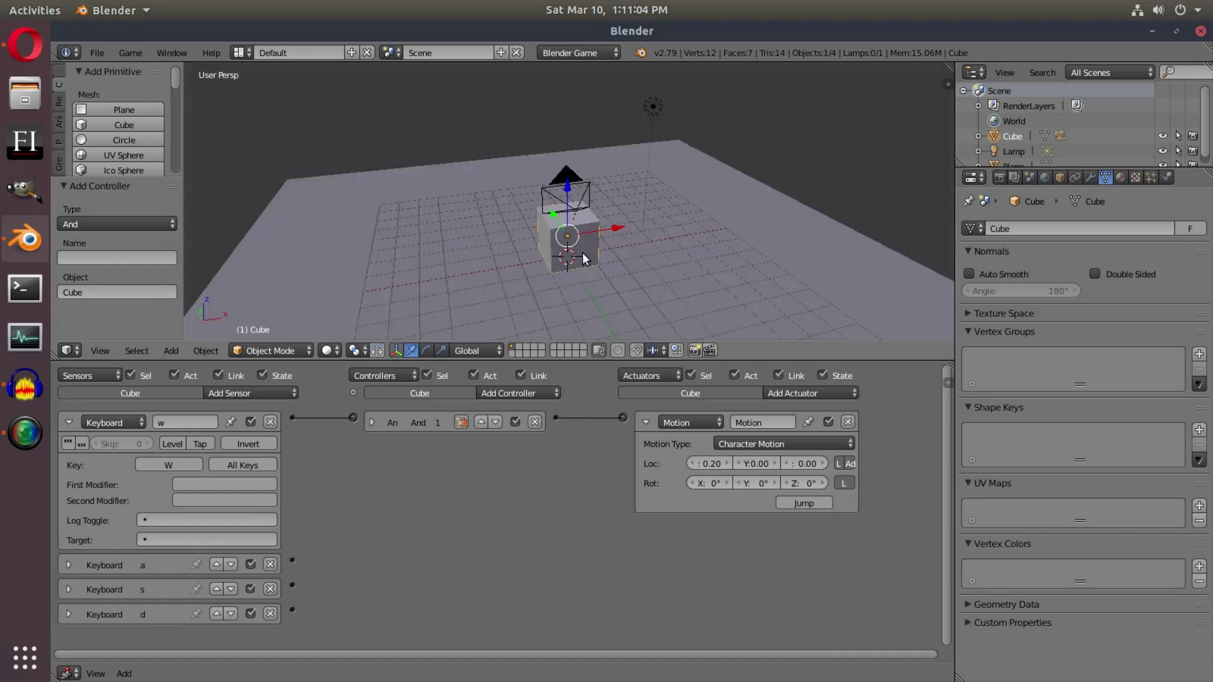
Set the actuator's X location to 0.00 and Y location to 0.20, and test the W key in the running game
{"action": "left_click", "coordinate": [692, 464]}
{"action": "left_click", "coordinate": [692, 463]}
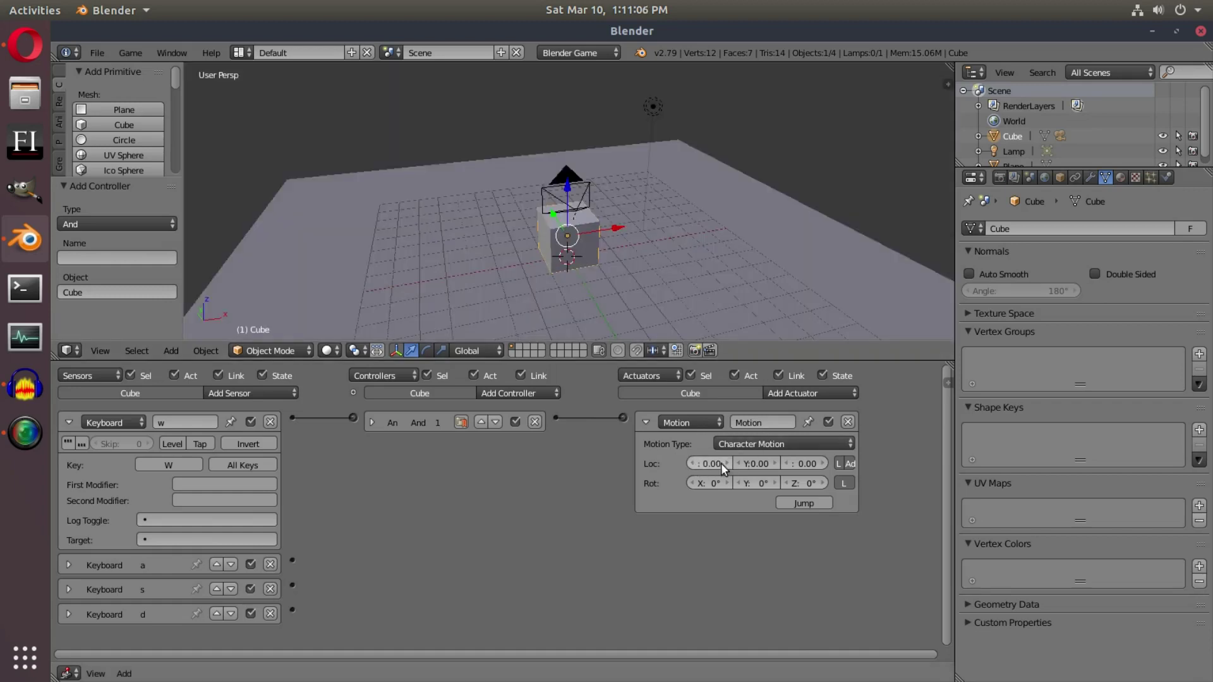
{"action": "left_click", "coordinate": [776, 465]}
{"action": "left_click", "coordinate": [775, 465]}
{"action": "key", "text": "p"}
{"action": "key", "text": "w"}
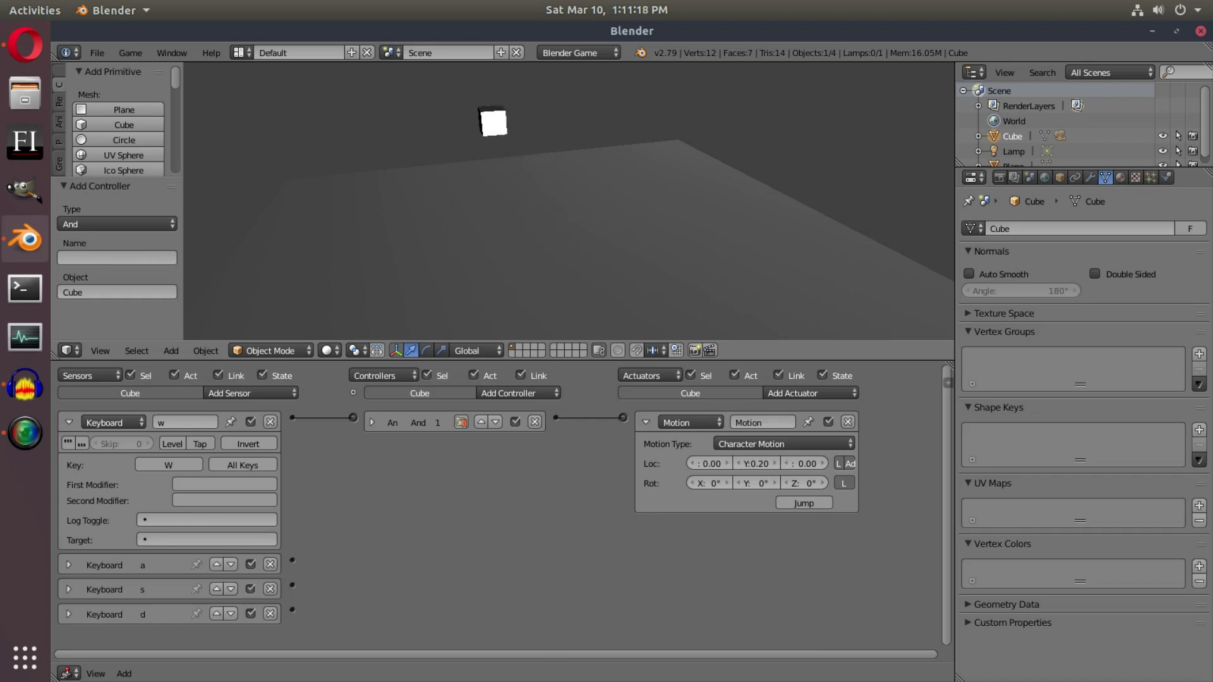
{"action": "key", "text": "Escape"}
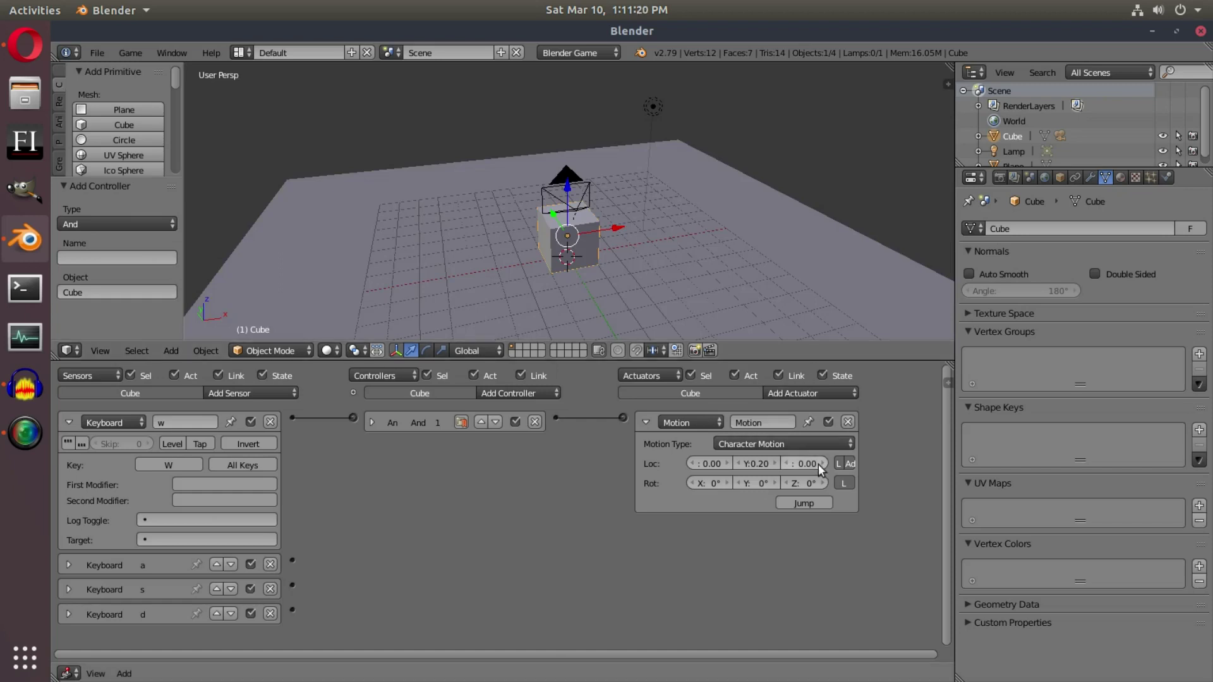
Collapse the w sensor and rename the Motion actuator to w
{"action": "middle_click_drag", "start_coordinate": [589, 233], "coordinate": [628, 198]}
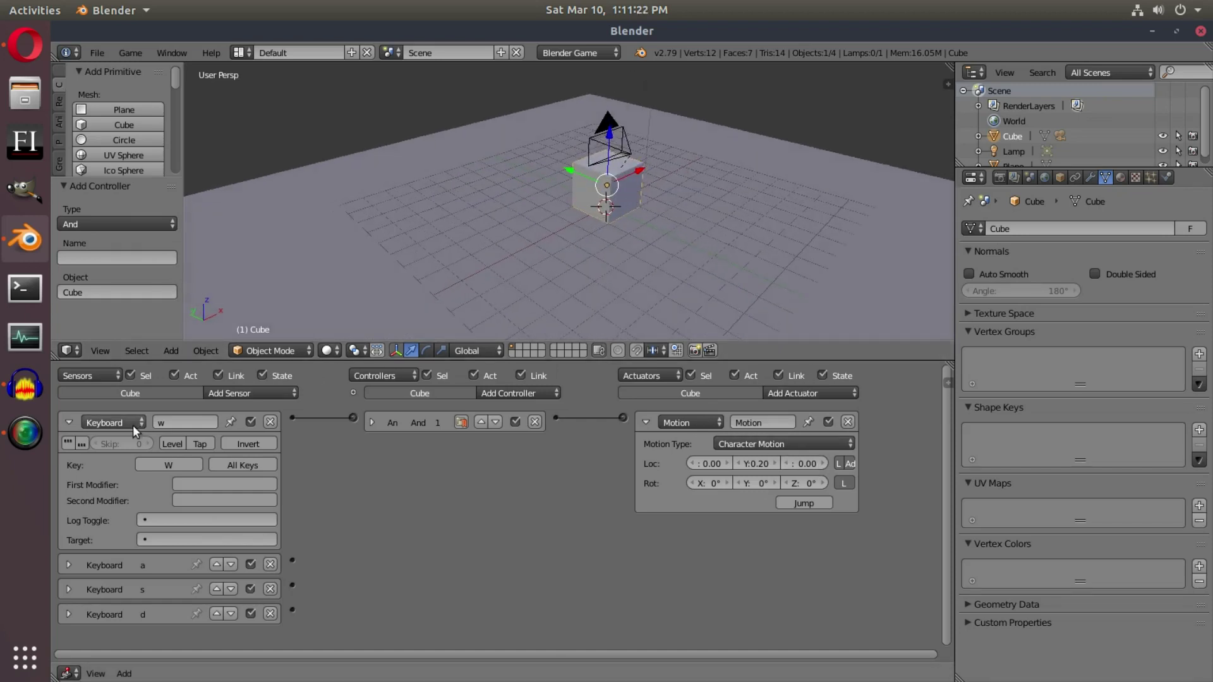
{"action": "left_click", "coordinate": [67, 421]}
{"action": "left_click", "coordinate": [763, 422]}
{"action": "type", "text": "w"}
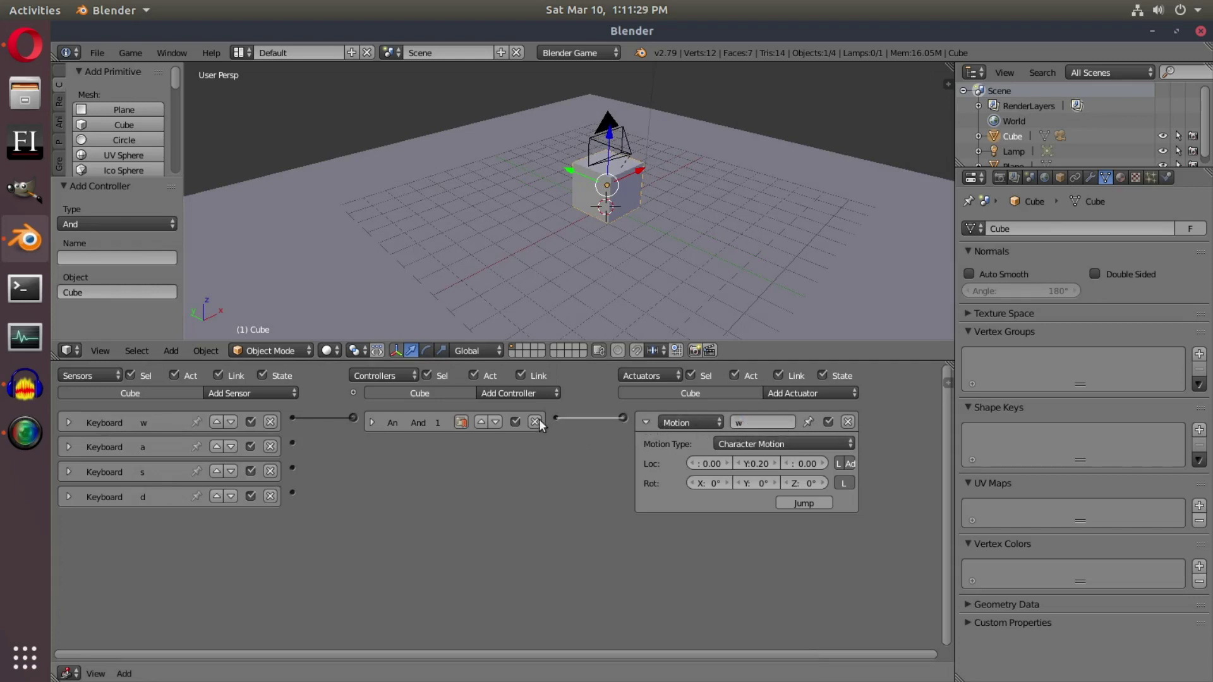
Collapse the w actuator and add a Motion actuator named a with its motion type set to Character Motion
{"action": "left_click", "coordinate": [645, 422]}
{"action": "left_click", "coordinate": [787, 398]}
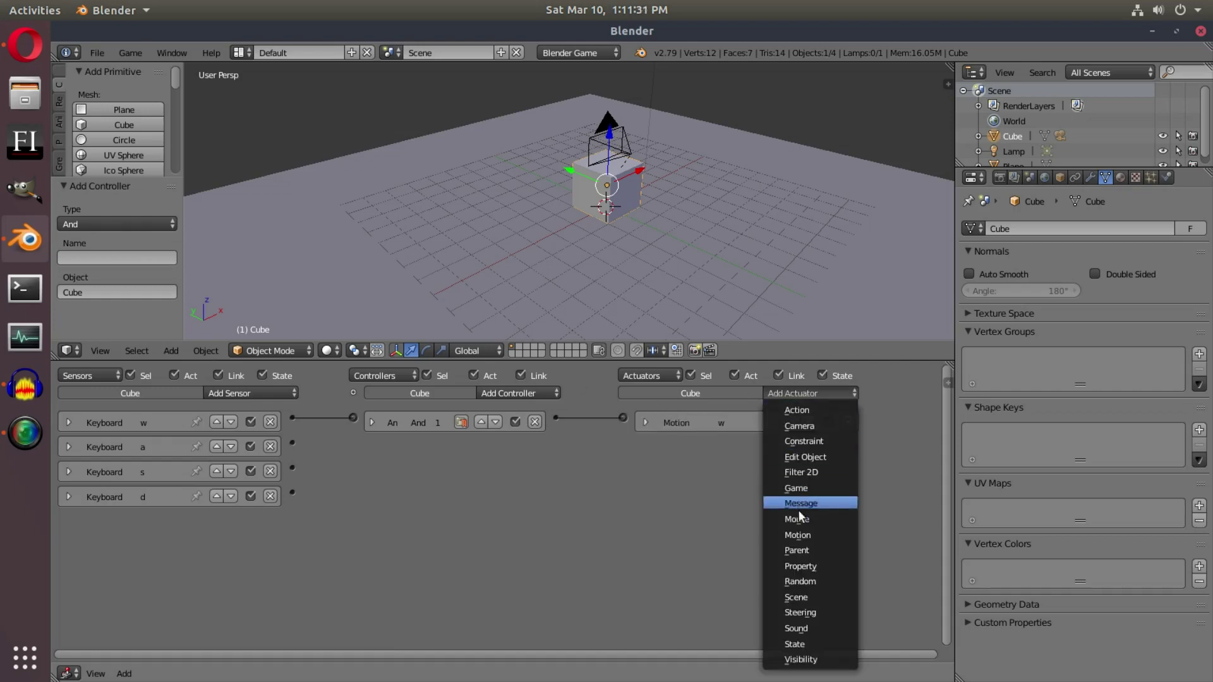
{"action": "left_click", "coordinate": [798, 526]}
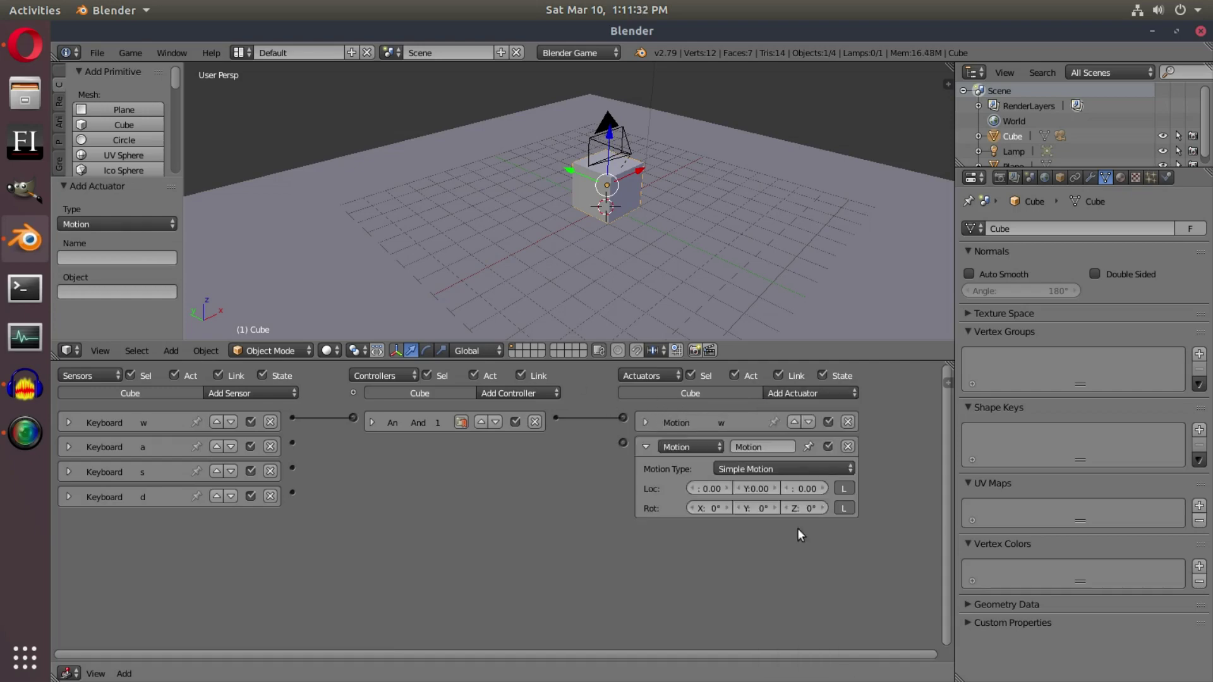
{"action": "left_click", "coordinate": [758, 469]}
{"action": "left_click", "coordinate": [752, 420]}
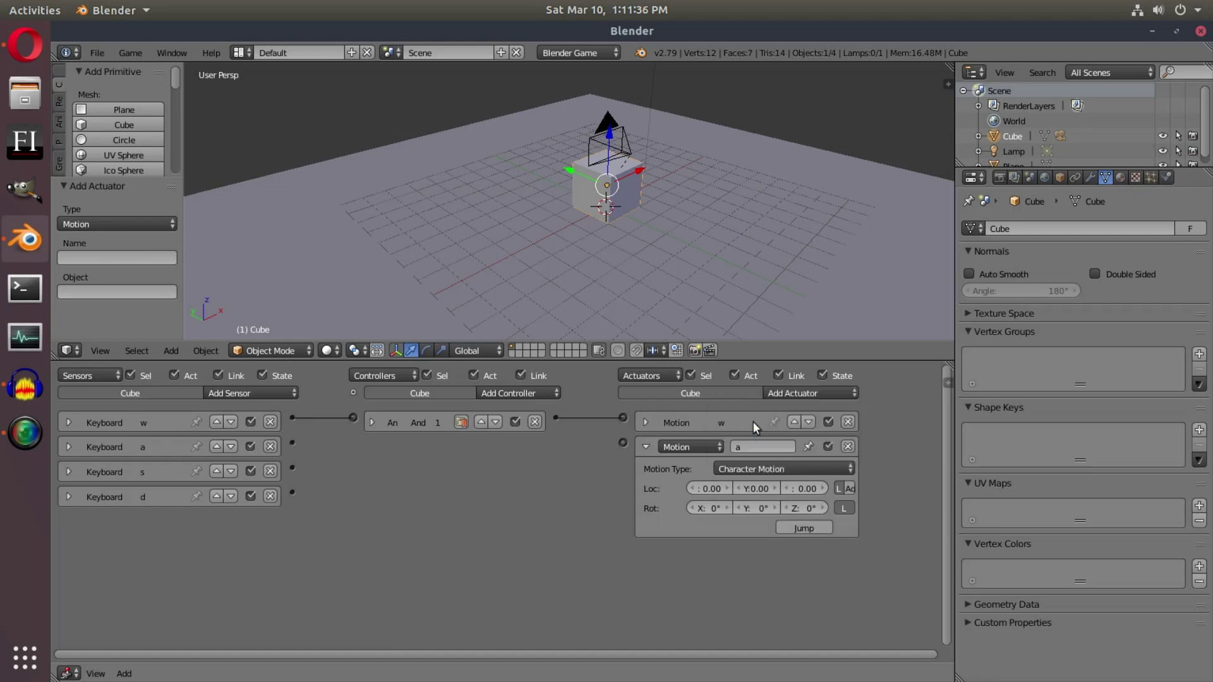
Set the a actuator's X location to -0.20, collapse it, and link the a sensor to it through an And controller
{"action": "middle_click_drag", "start_coordinate": [657, 256], "coordinate": [619, 287]}
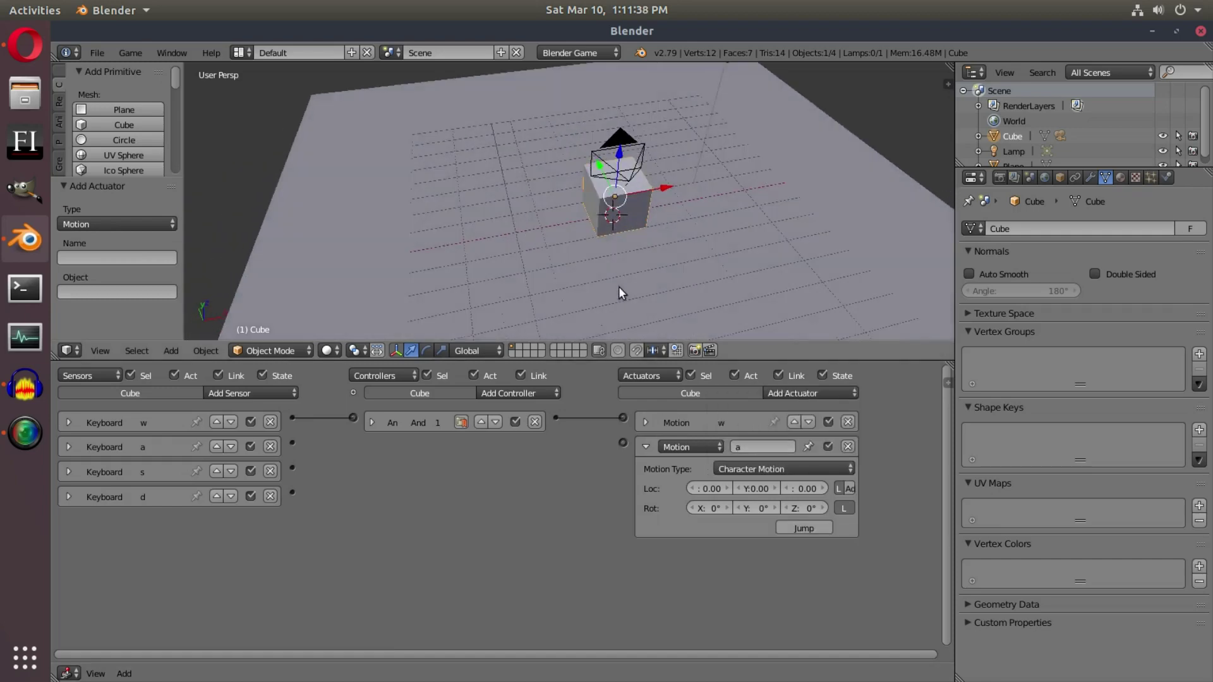
{"action": "middle_click_drag", "start_coordinate": [672, 256], "coordinate": [677, 290]}
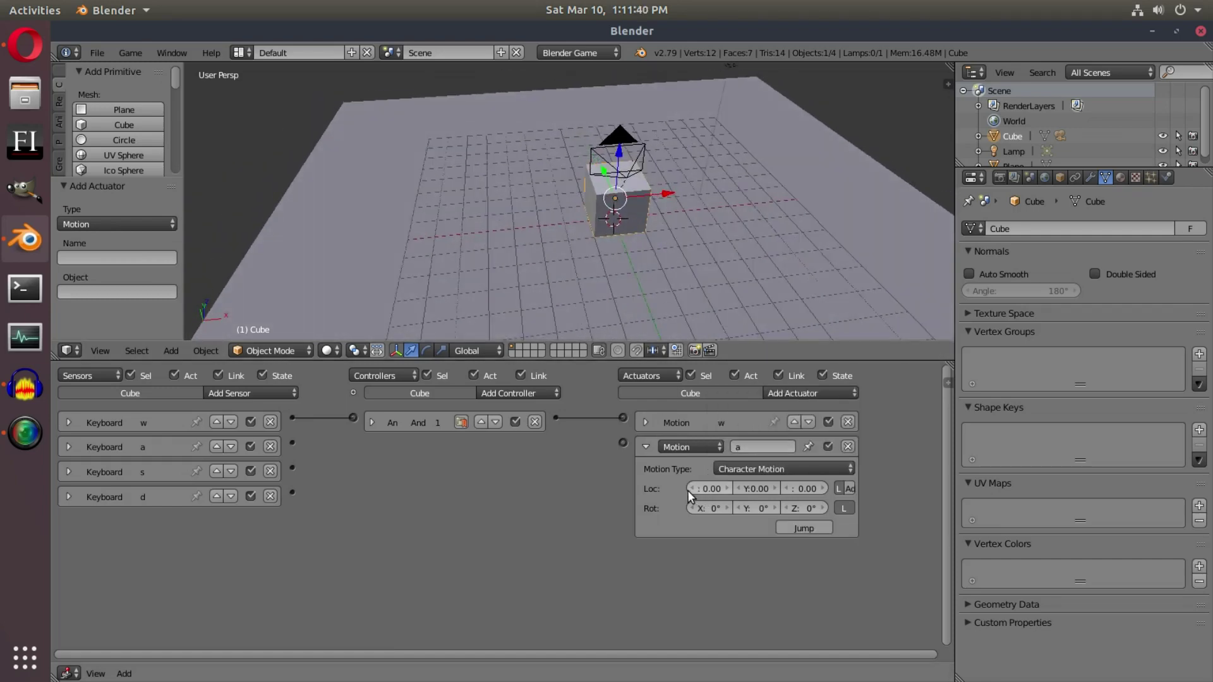
{"action": "middle_click_drag", "start_coordinate": [545, 149], "coordinate": [638, 208]}
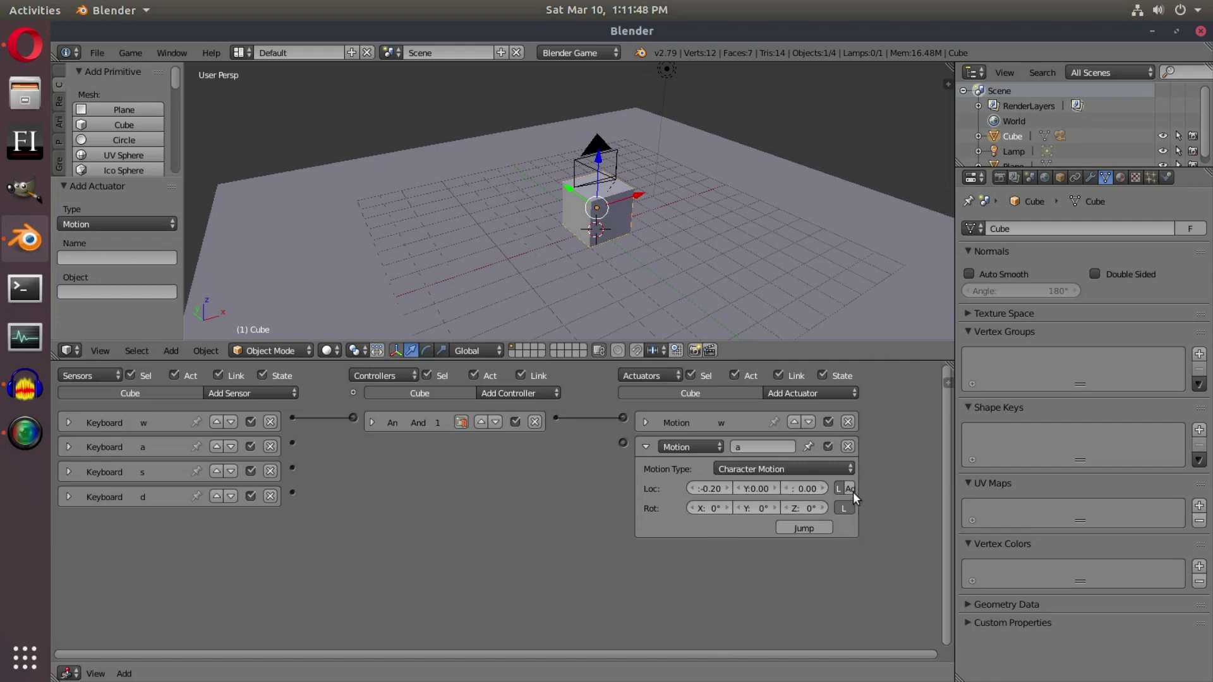
{"action": "left_click", "coordinate": [646, 447]}
{"action": "left_click_drag", "start_coordinate": [292, 443], "coordinate": [622, 443]}
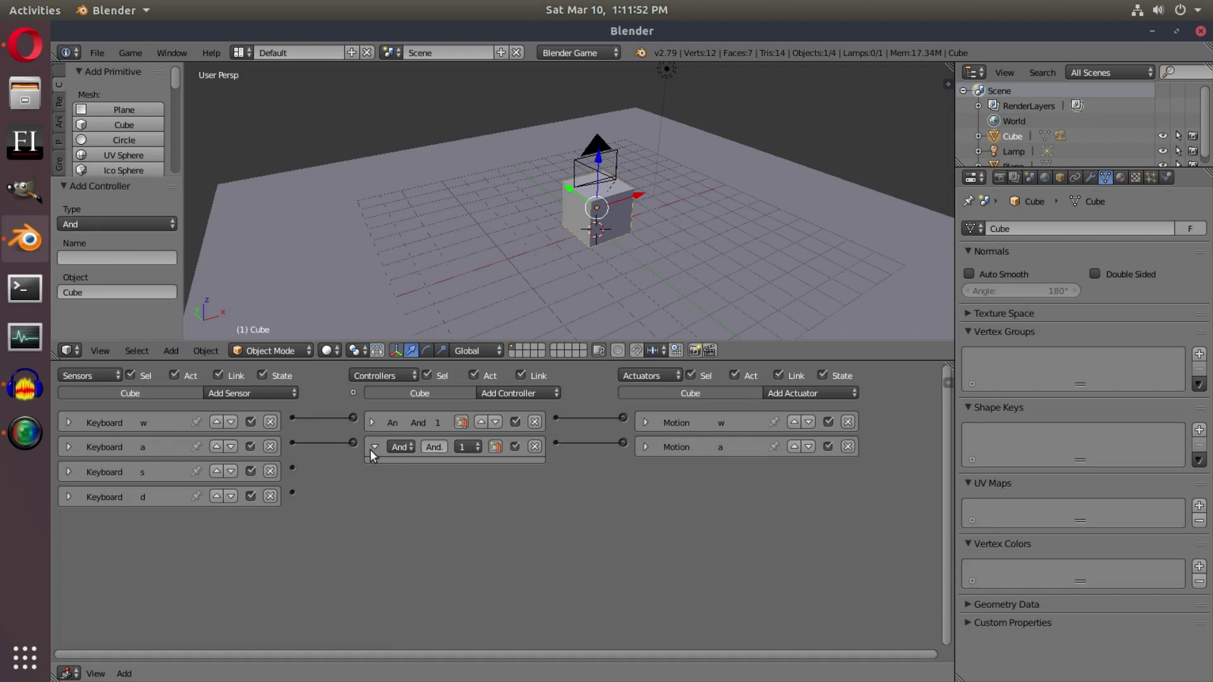
Run the game and test the cube's movement with the A and W keys
{"action": "key", "text": "p"}
{"action": "key", "text": "Escape"}
{"action": "left_click", "coordinate": [139, 55]}
{"action": "left_click", "coordinate": [145, 67]}
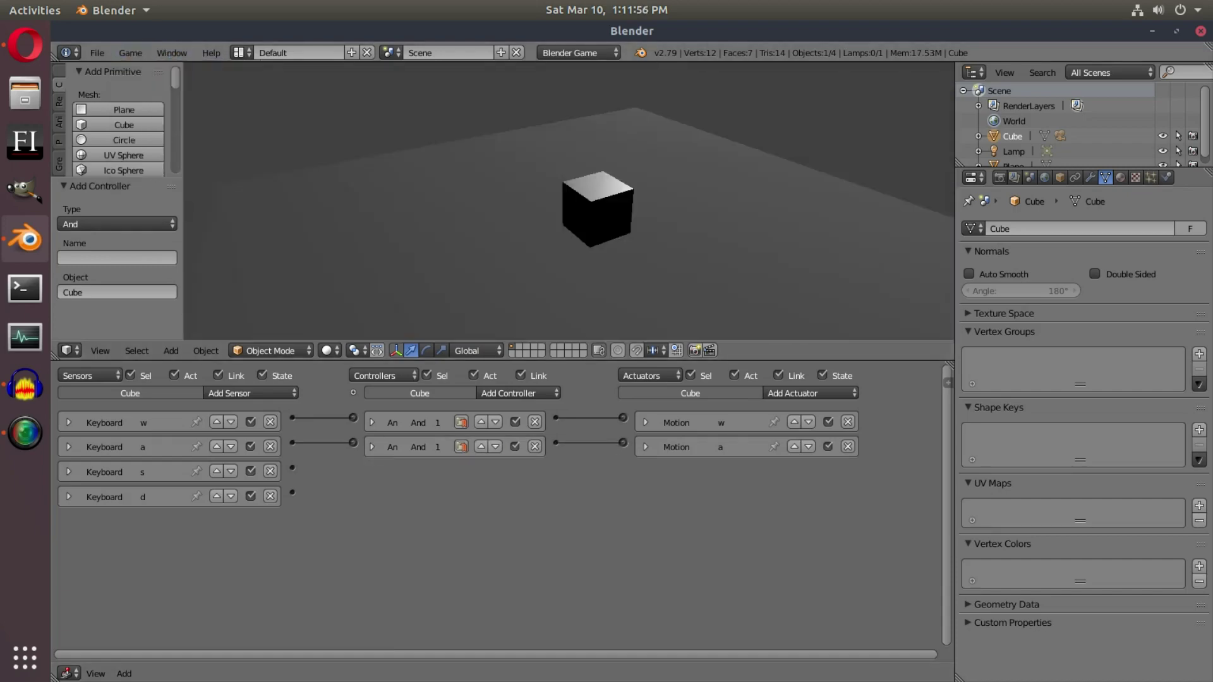
{"action": "key", "text": "a"}
{"action": "key", "text": "w"}
{"action": "key", "text": "a"}
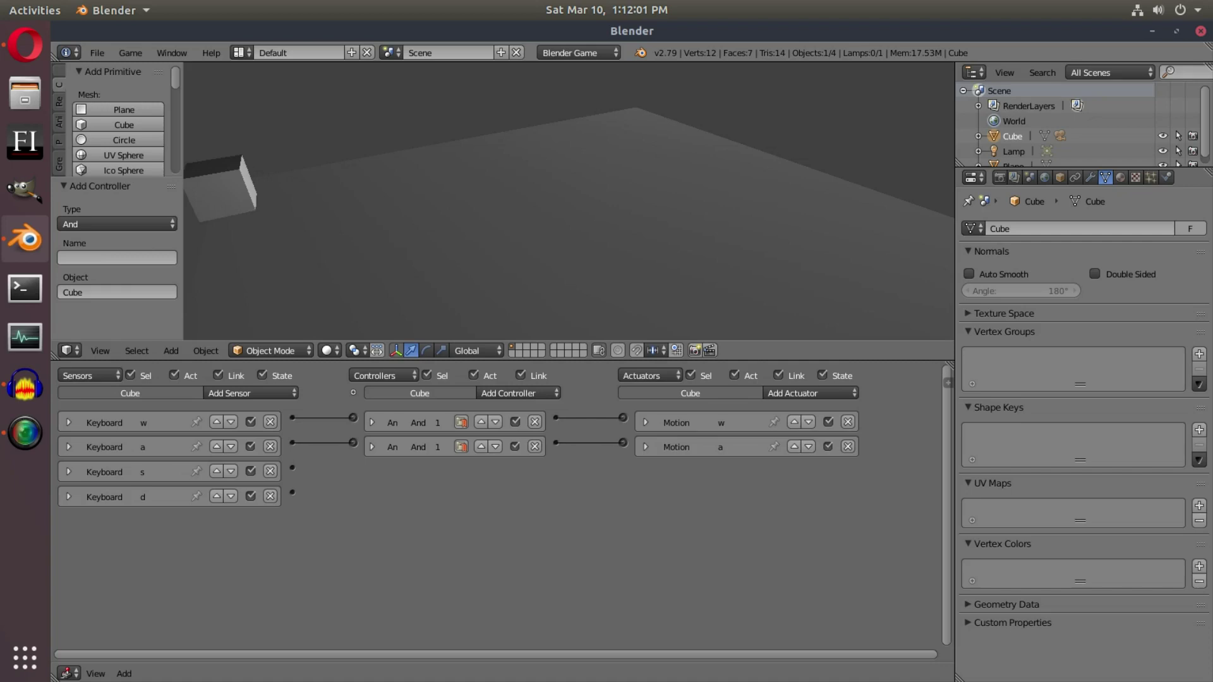
{"action": "key", "text": "Escape"}
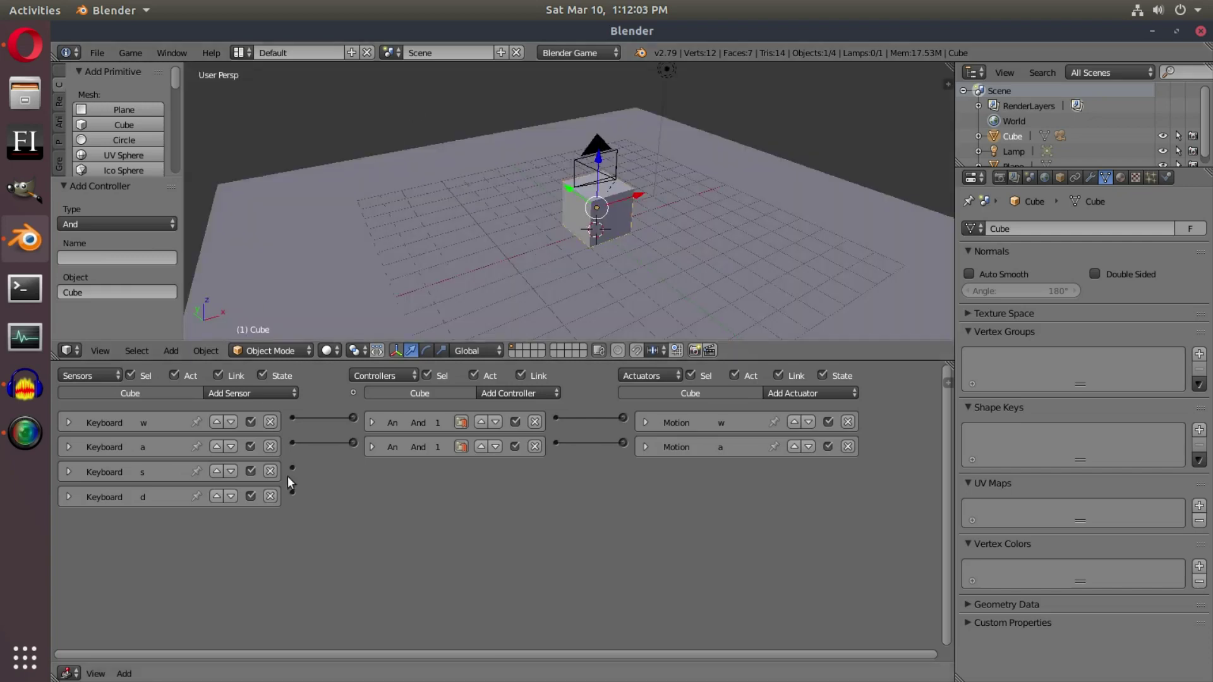
Add two more Motion actuators to the cube and name them s and d
{"action": "left_click", "coordinate": [806, 390]}
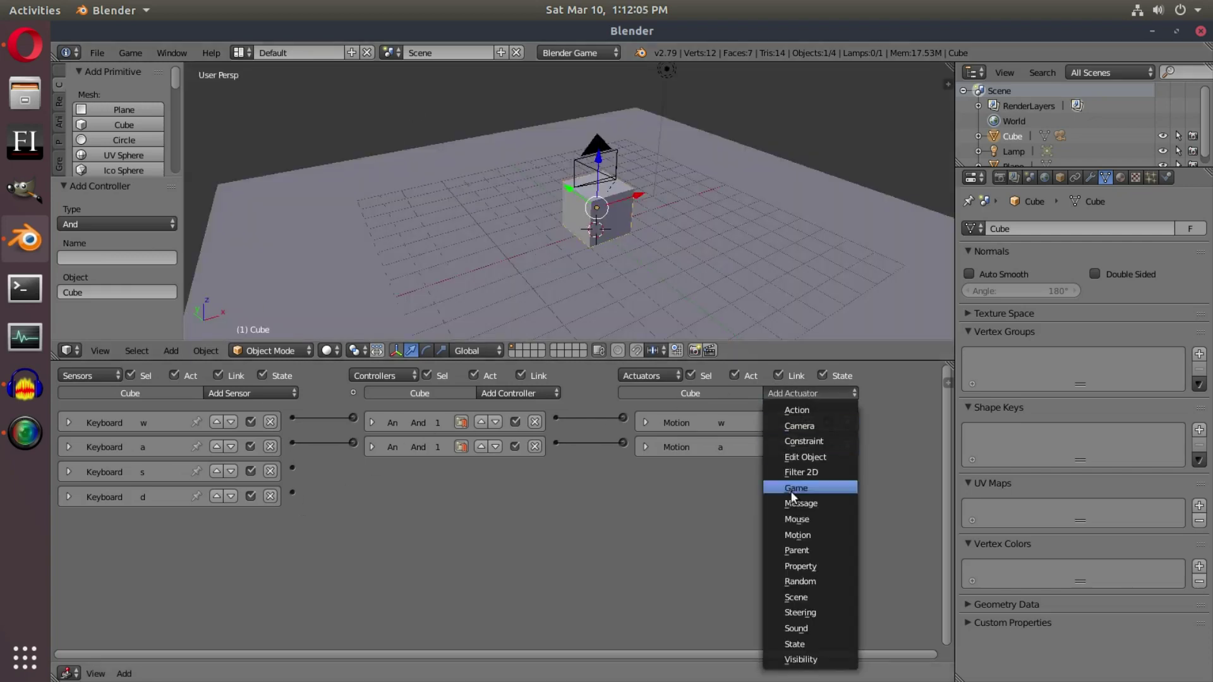
{"action": "left_click", "coordinate": [798, 533]}
{"action": "left_click", "coordinate": [802, 391]}
{"action": "left_click", "coordinate": [800, 534]}
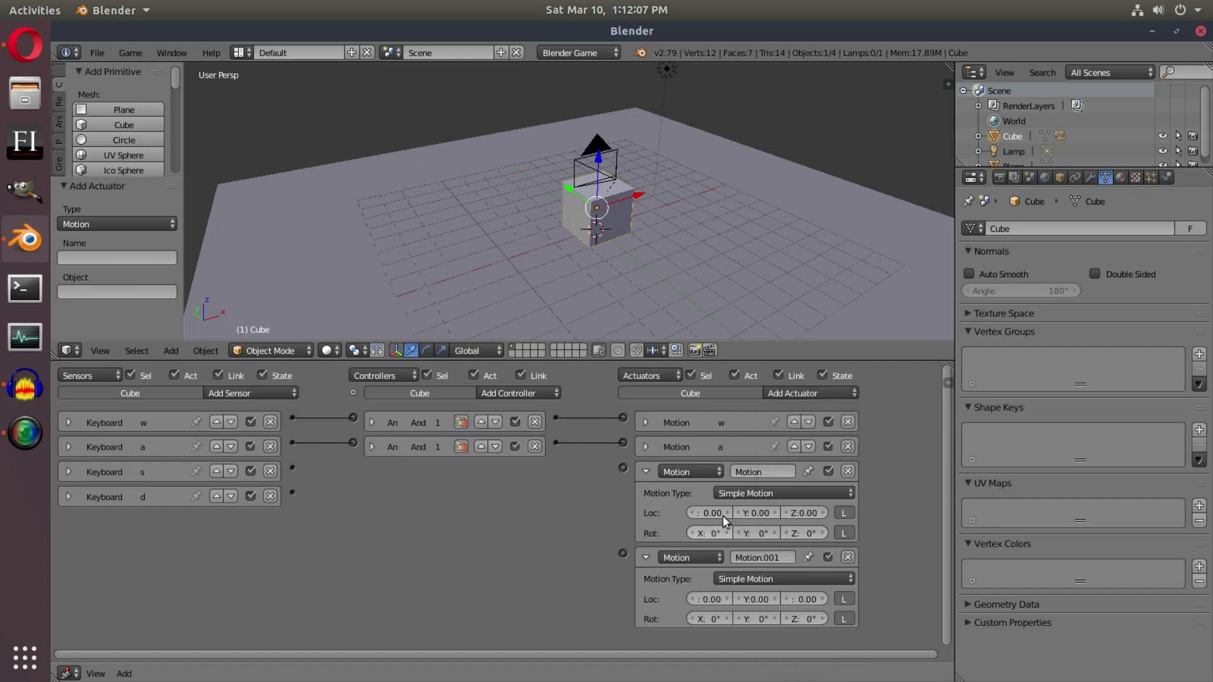
{"action": "left_click", "coordinate": [761, 471]}
{"action": "type", "text": "s"}
{"action": "type", "text": "d"}
{"action": "key", "text": "Return"}
Set the motion type of the s and d actuators to Character Motion
{"action": "left_click", "coordinate": [752, 492]}
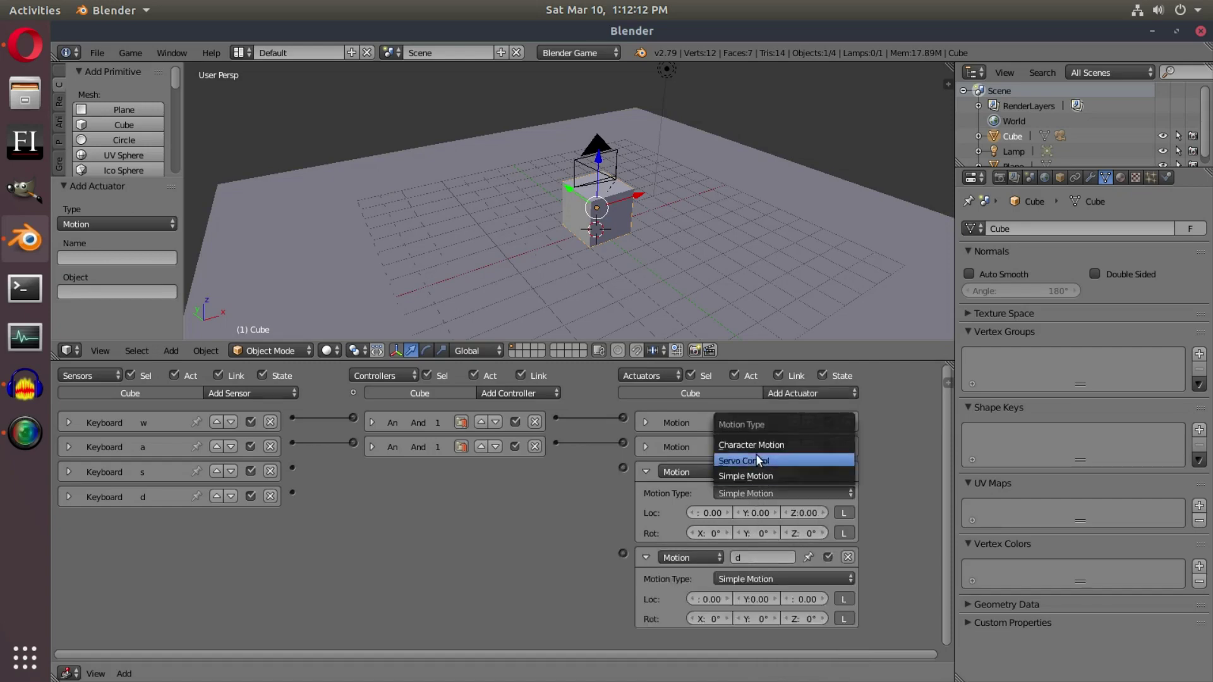
{"action": "left_click", "coordinate": [758, 444]}
{"action": "left_click", "coordinate": [766, 599]}
{"action": "left_click", "coordinate": [767, 545]}
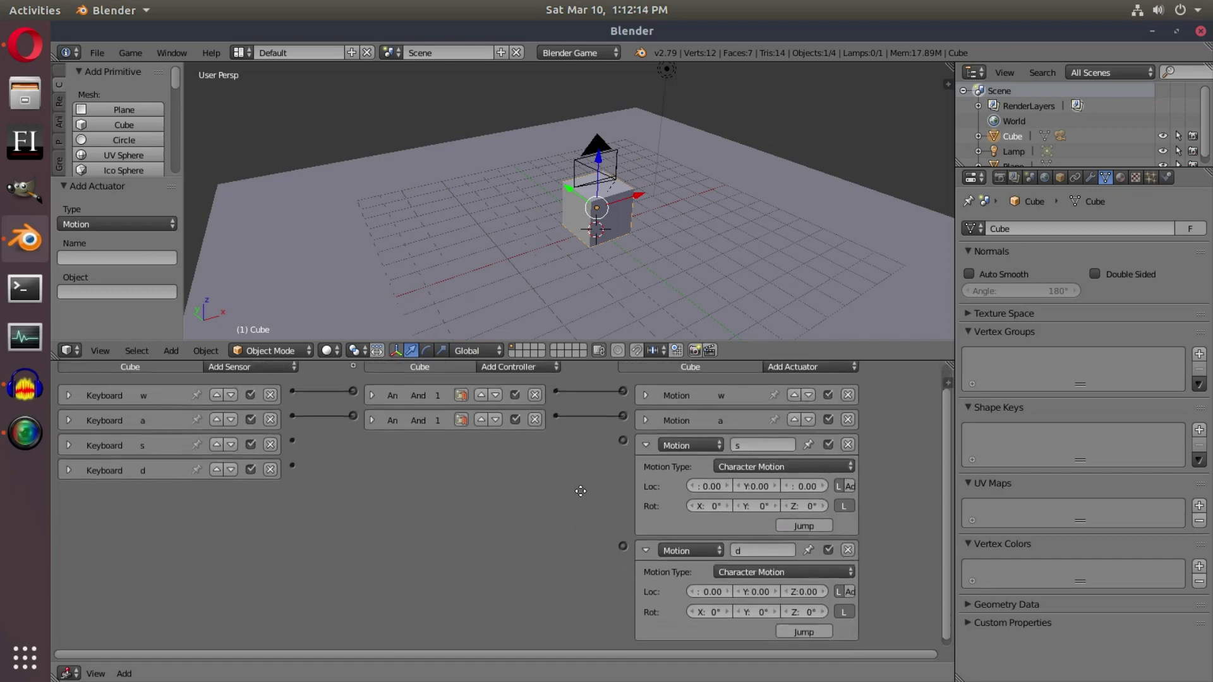
{"action": "scroll", "coordinate": [578, 484], "scroll_direction": "down", "scroll_amount": 2}
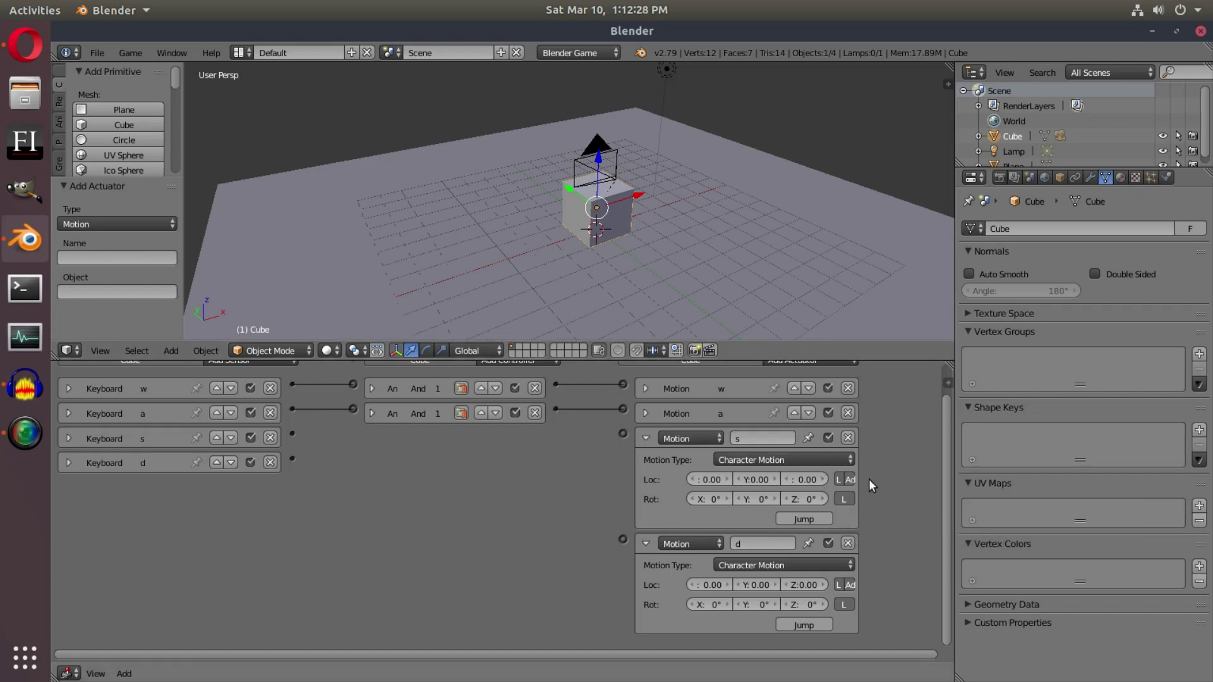
Set the s actuator's Y location to -1.00 and run the game briefly
{"action": "mouse_move", "coordinate": [866, 483]}
{"action": "middle_mouse_down"}
{"action": "mouse_move", "coordinate": [875, 514]}
{"action": "mouse_move", "coordinate": [881, 484]}
{"action": "middle_mouse_up"}
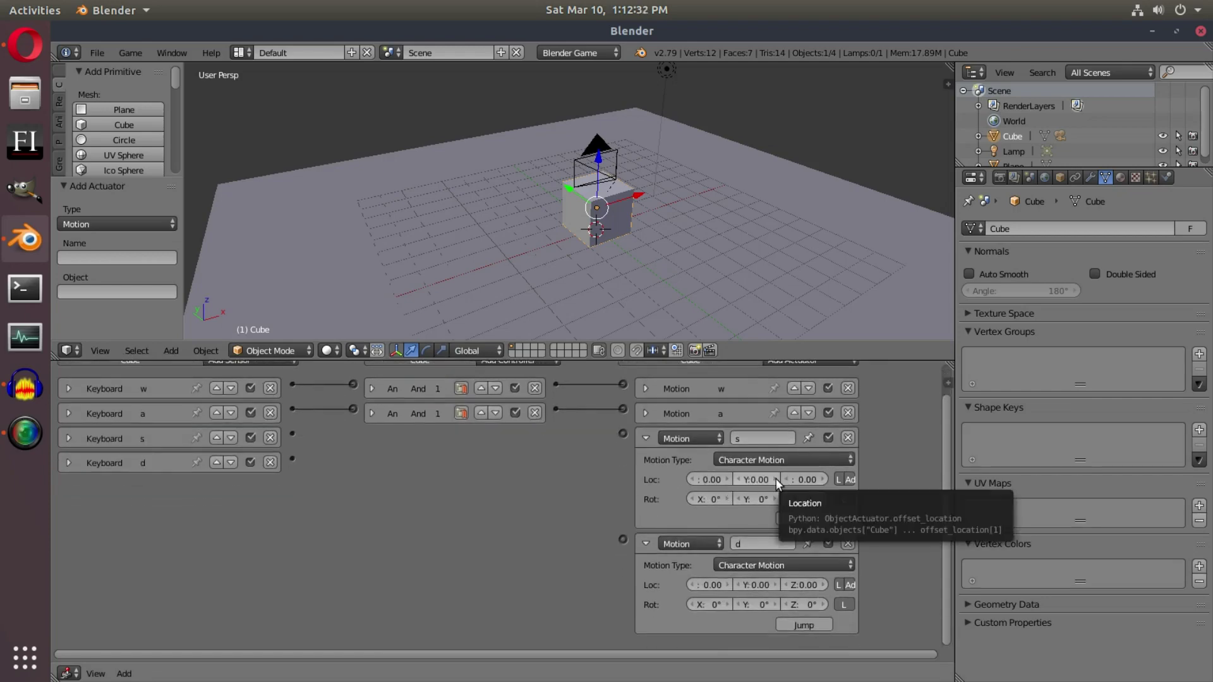
{"action": "left_click", "coordinate": [739, 478]}
{"action": "left_click", "coordinate": [739, 478]}
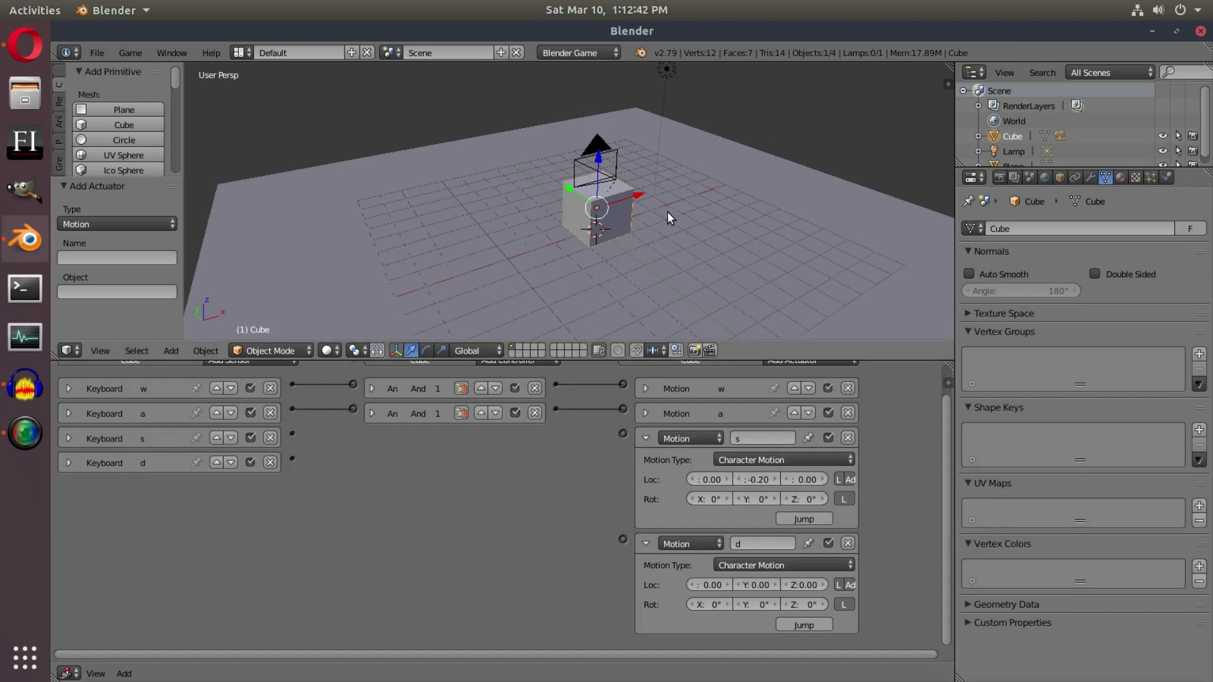
{"action": "left_click", "coordinate": [759, 478]}
{"action": "type", "text": "-0."}
{"action": "key", "text": "BackSpace"}
{"action": "key", "text": "Return"}
{"action": "key", "text": "p"}
{"action": "key", "text": "Escape"}
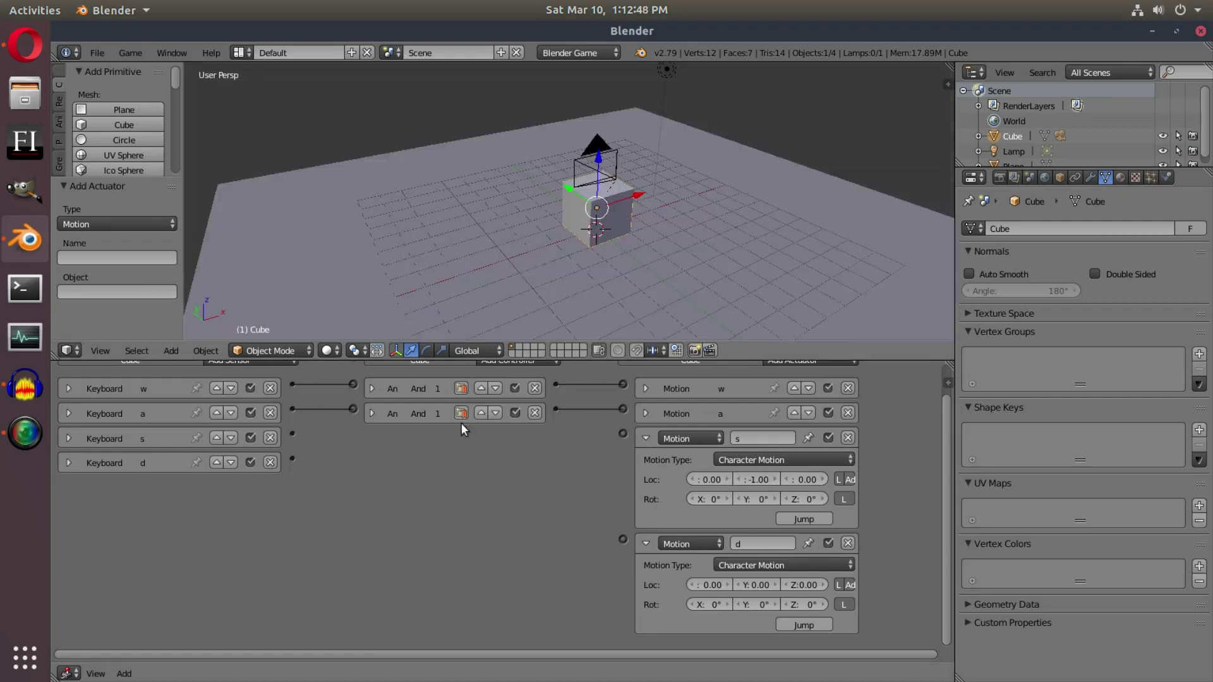
Link the s sensor to the s actuator through a collapsed And controller and test it in the running game
{"action": "left_click_drag", "start_coordinate": [299, 437], "coordinate": [618, 433]}
{"action": "left_click", "coordinate": [374, 435]}
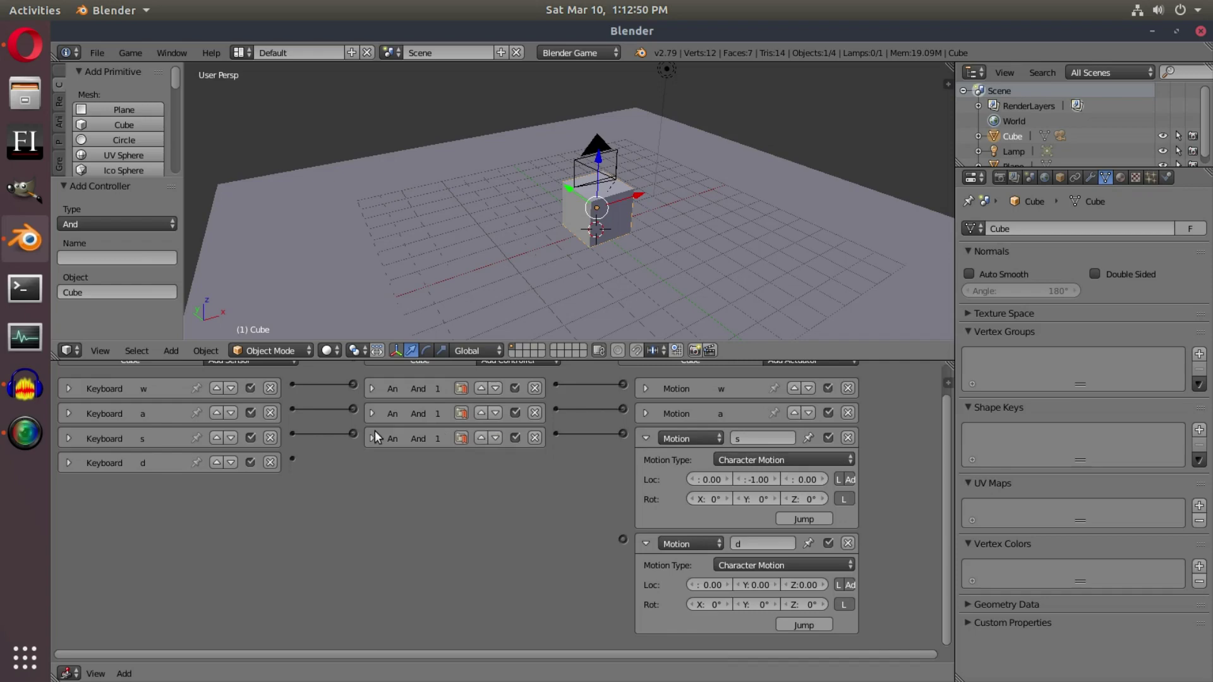
{"action": "key", "text": "p"}
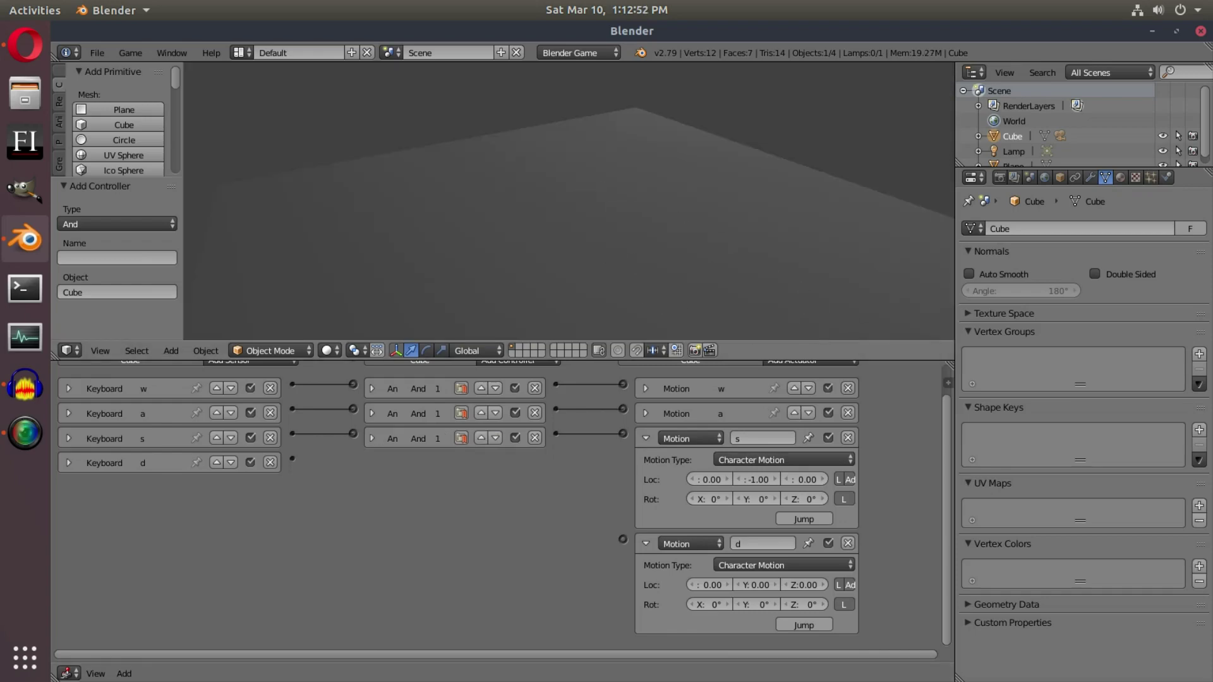
{"action": "key", "text": "Escape"}
Set the s actuator's Y location to -0.20 and collapse the actuator
{"action": "left_click", "coordinate": [761, 479]}
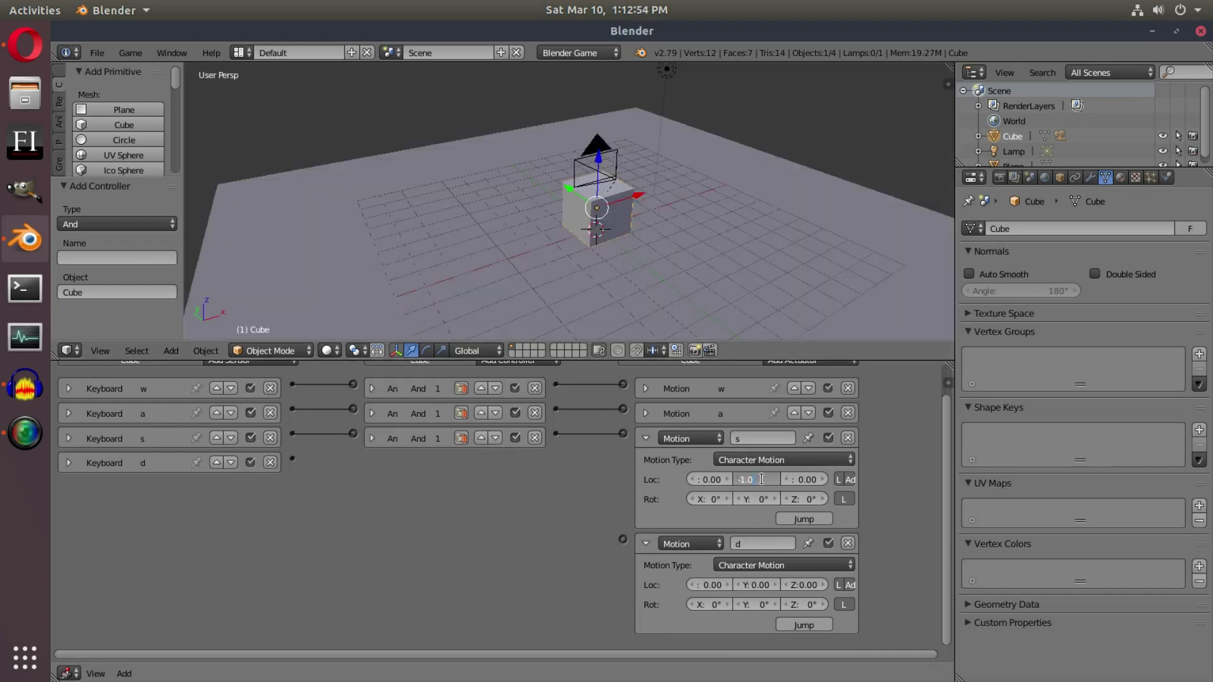
{"action": "type", "text": "-0.2"}
{"action": "key", "text": "Return"}
{"action": "left_click", "coordinate": [646, 438]}
Link the d sensor to the d actuator through an And controller and set the actuator's X location to 0.20
{"action": "left_click_drag", "start_coordinate": [293, 492], "coordinate": [624, 492]}
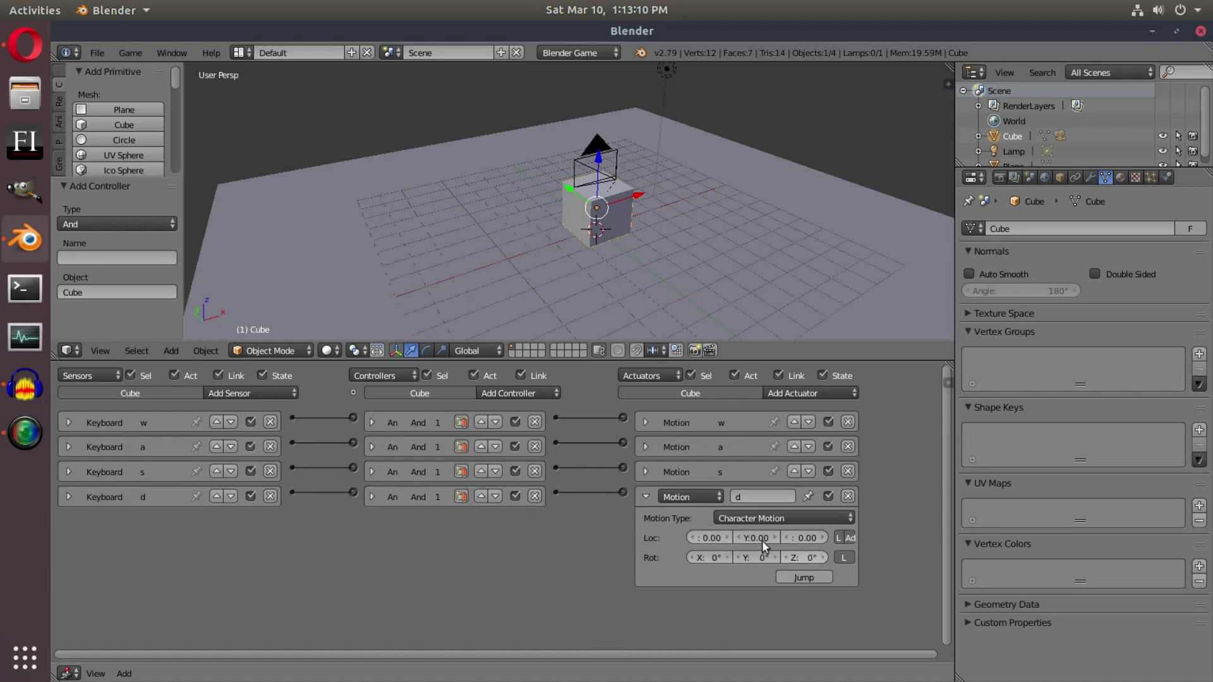
{"action": "left_click", "coordinate": [728, 538]}
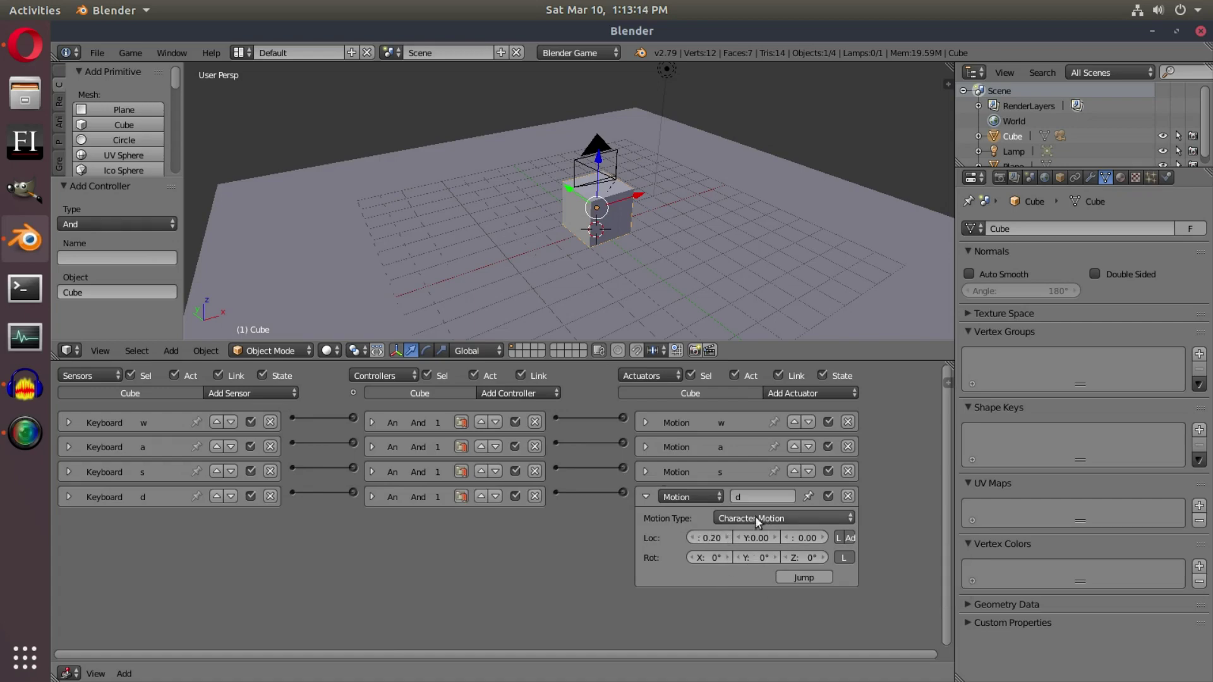
Run the game and test moving the cube in all directions with W, A, S and D
{"action": "left_click", "coordinate": [131, 53]}
{"action": "left_click", "coordinate": [171, 71]}
{"action": "key", "text": "d"}
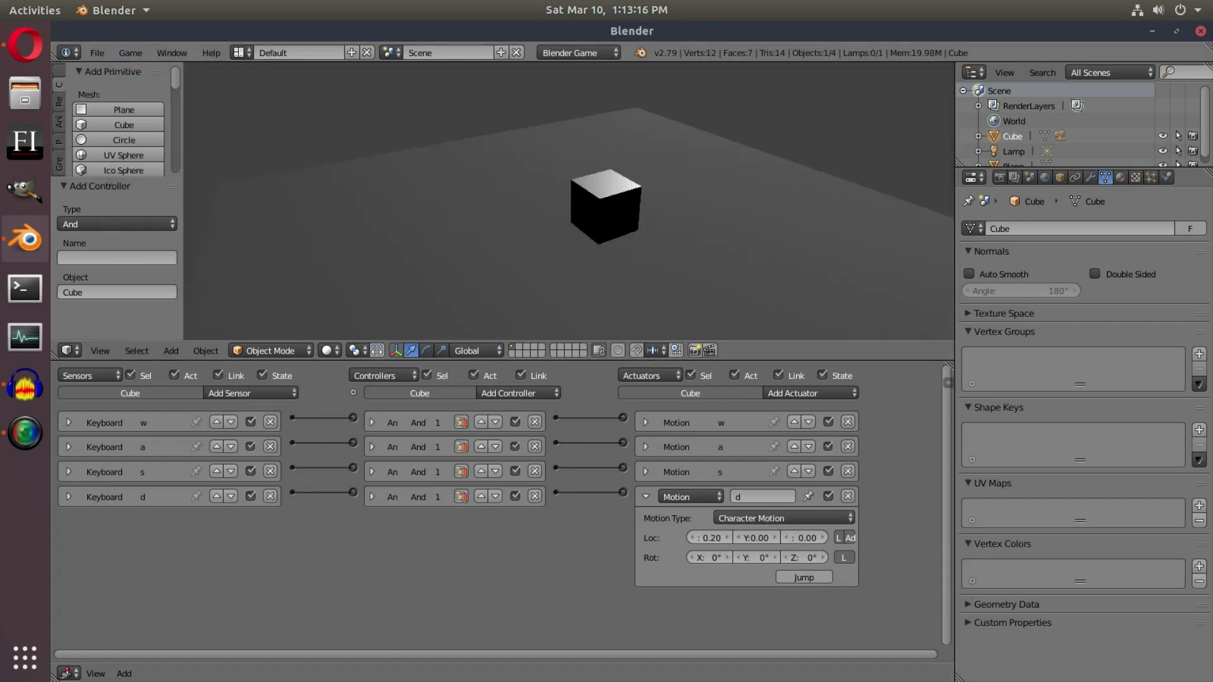
{"action": "key", "text": "a"}
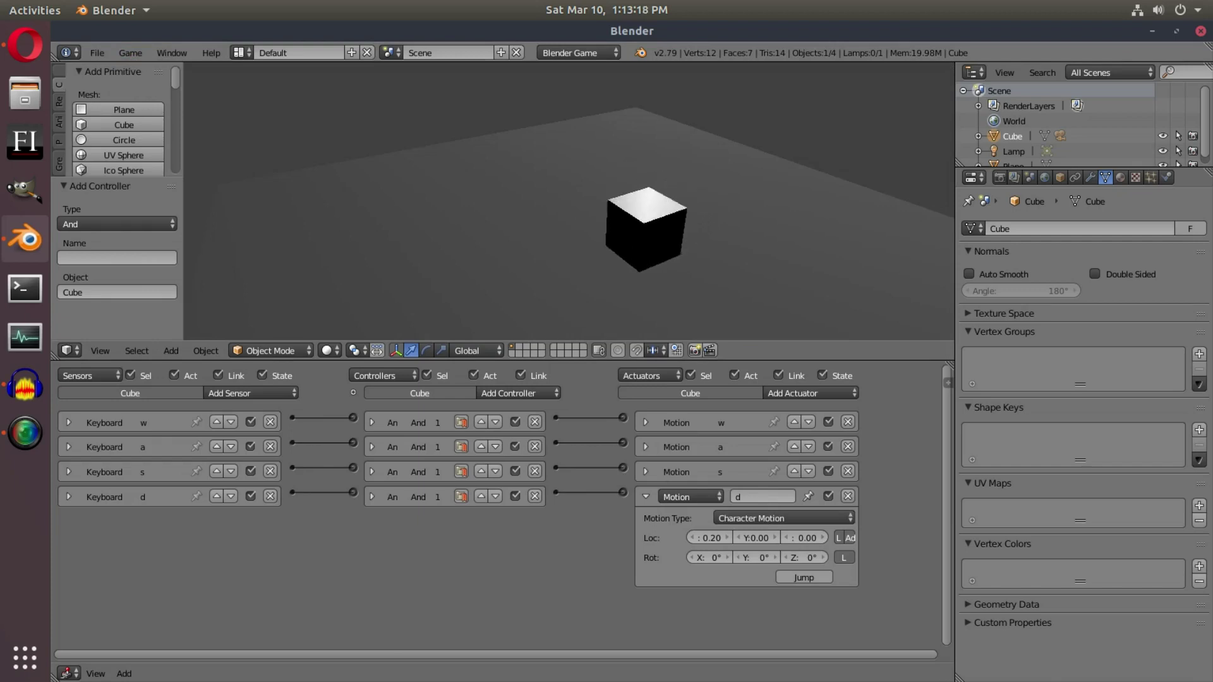
{"action": "key", "text": "d"}
{"action": "key", "text": "s"}
{"action": "key", "text": "a"}
{"action": "key", "text": "w"}
{"action": "key", "text": "d"}
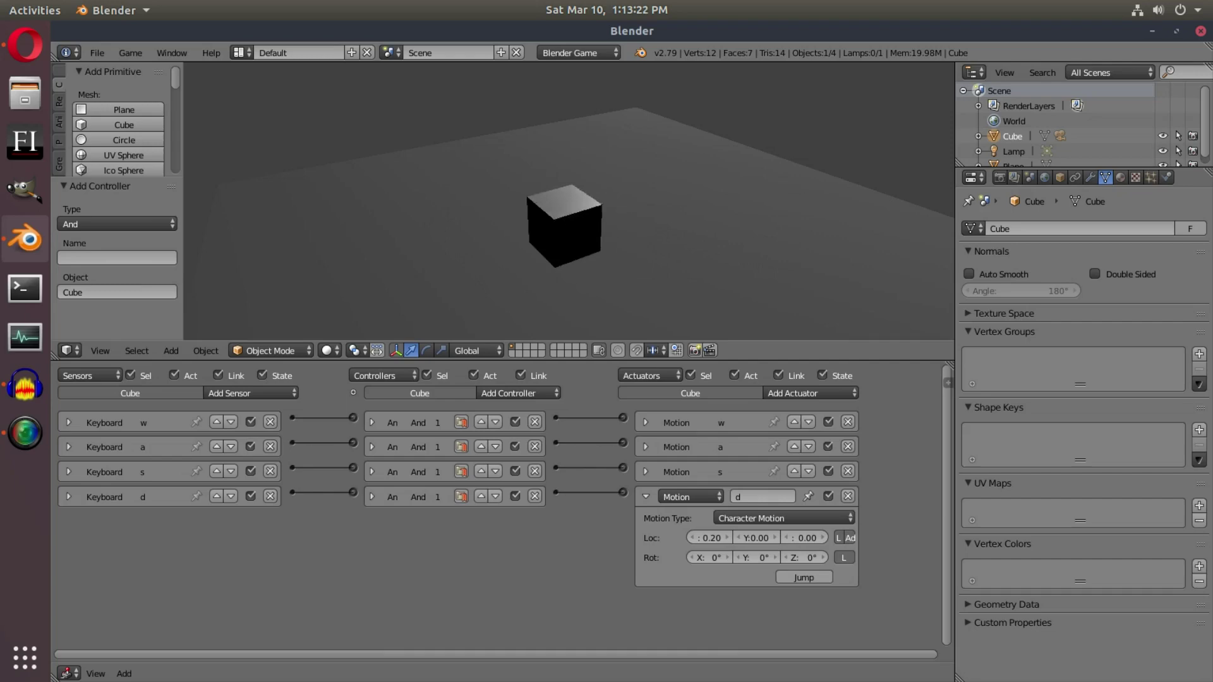
{"action": "key", "text": "s"}
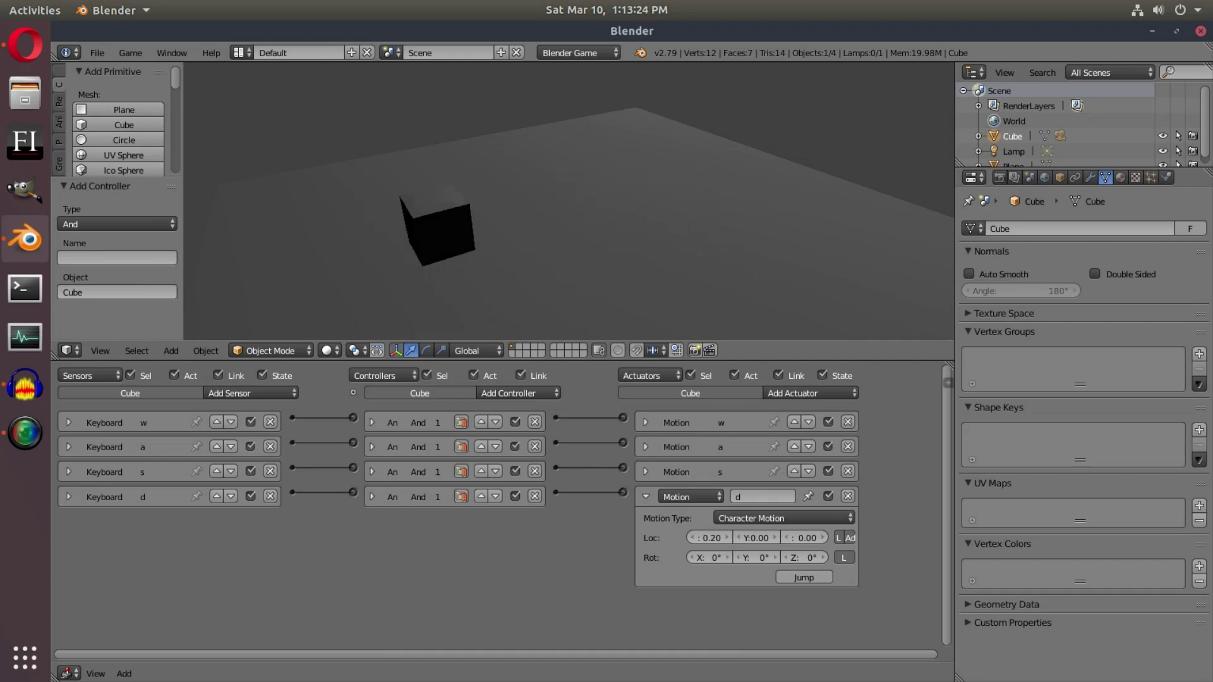
{"action": "key", "text": "Escape"}
Switch to the camera view and test the W, A, S and D movement in the running game
{"action": "middle_click_drag", "start_coordinate": [458, 157], "coordinate": [678, 167]}
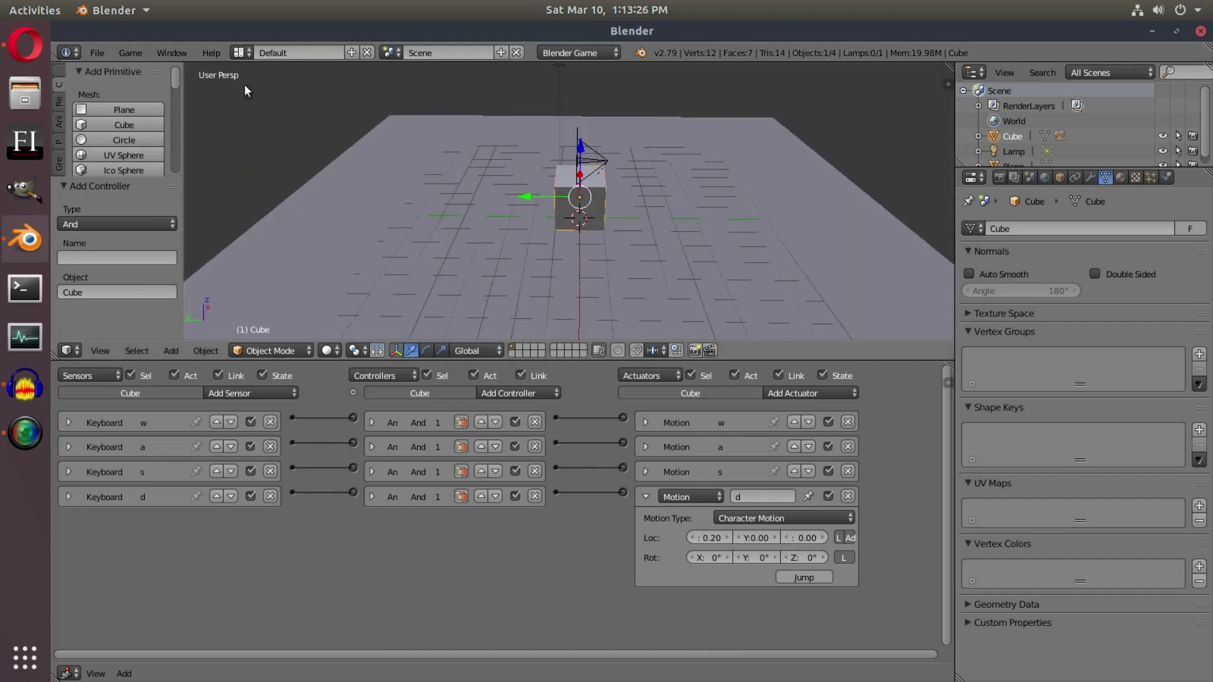
{"action": "middle_click_drag", "start_coordinate": [479, 130], "coordinate": [531, 222]}
{"action": "key", "text": "KP_0"}
{"action": "scroll", "coordinate": [535, 250], "scroll_direction": "down", "scroll_amount": 3}
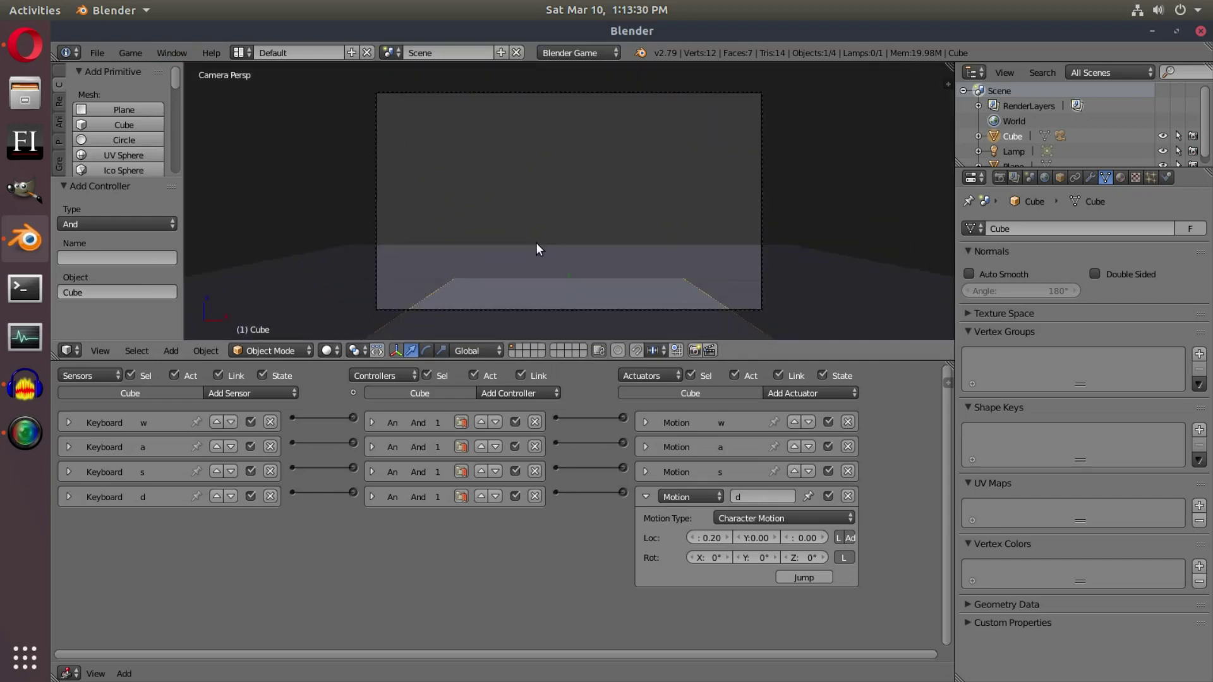
{"action": "key", "text": "p"}
{"action": "key", "text": "s"}
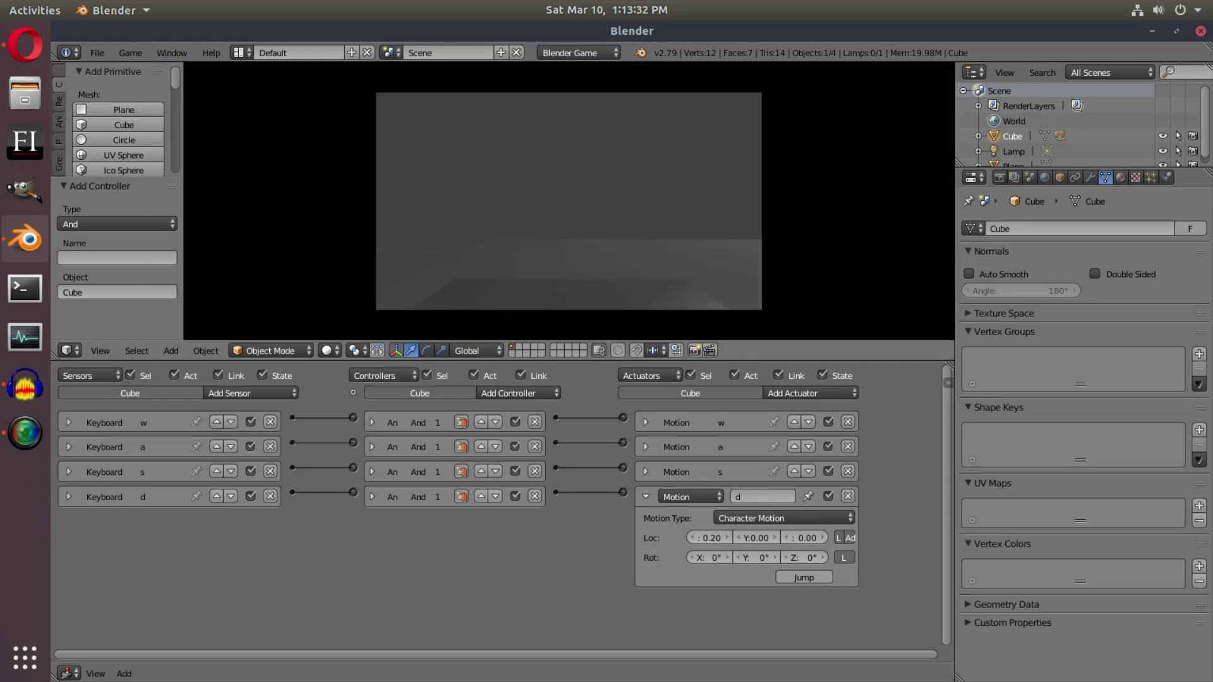
{"action": "key", "text": "w"}
{"action": "key", "text": "d"}
{"action": "key", "text": "s"}
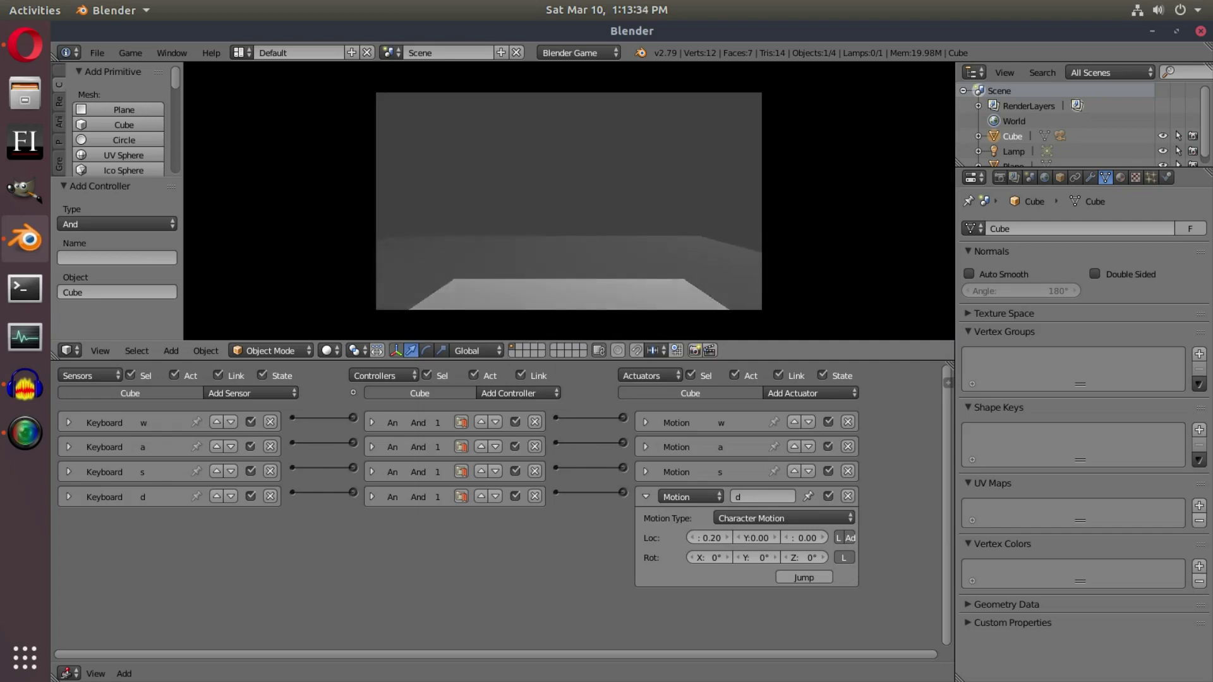
{"action": "key", "text": "a"}
{"action": "key", "text": "a"}
{"action": "key", "text": "s"}
{"action": "key", "text": "s"}
{"action": "key", "text": "d"}
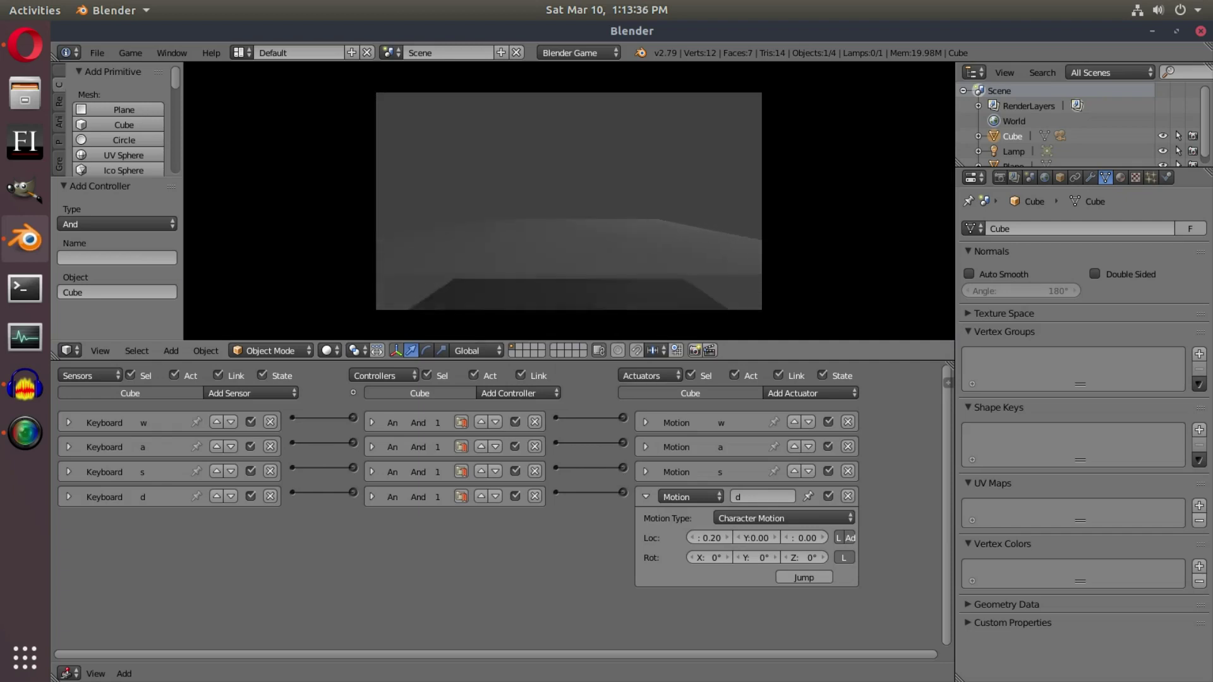
{"action": "key", "text": "w"}
{"action": "key", "text": "d"}
{"action": "key", "text": "a"}
{"action": "key", "text": "w"}
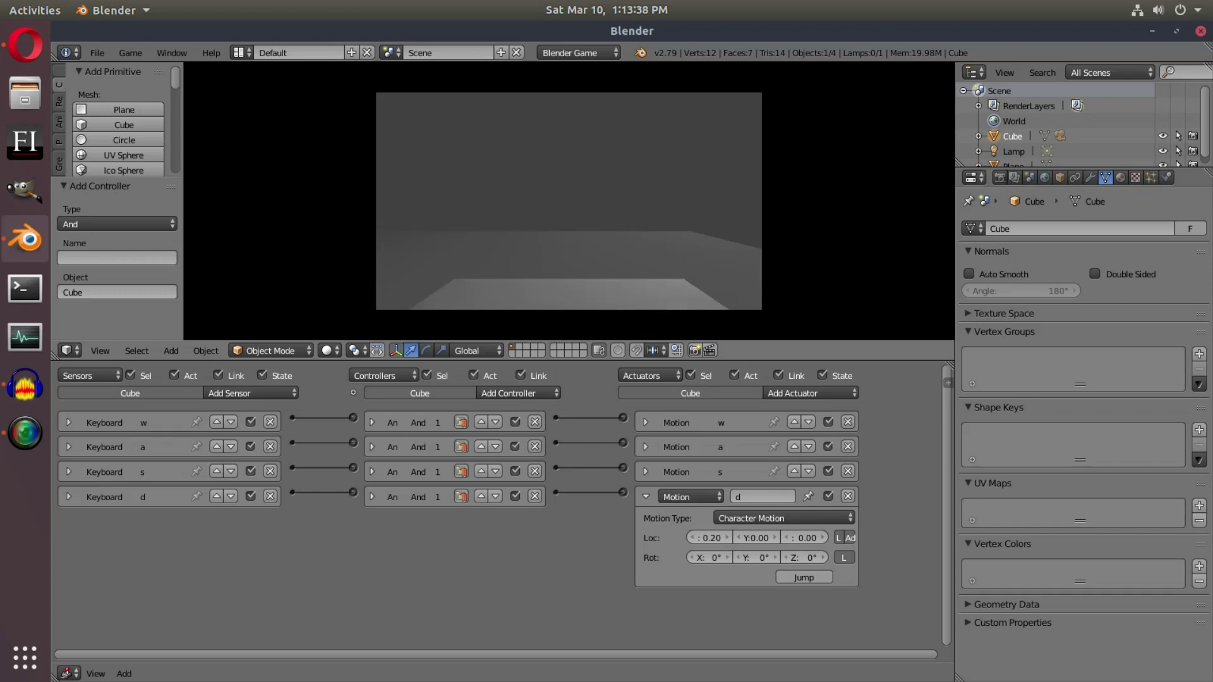
{"action": "key", "text": "s"}
{"action": "key", "text": "d"}
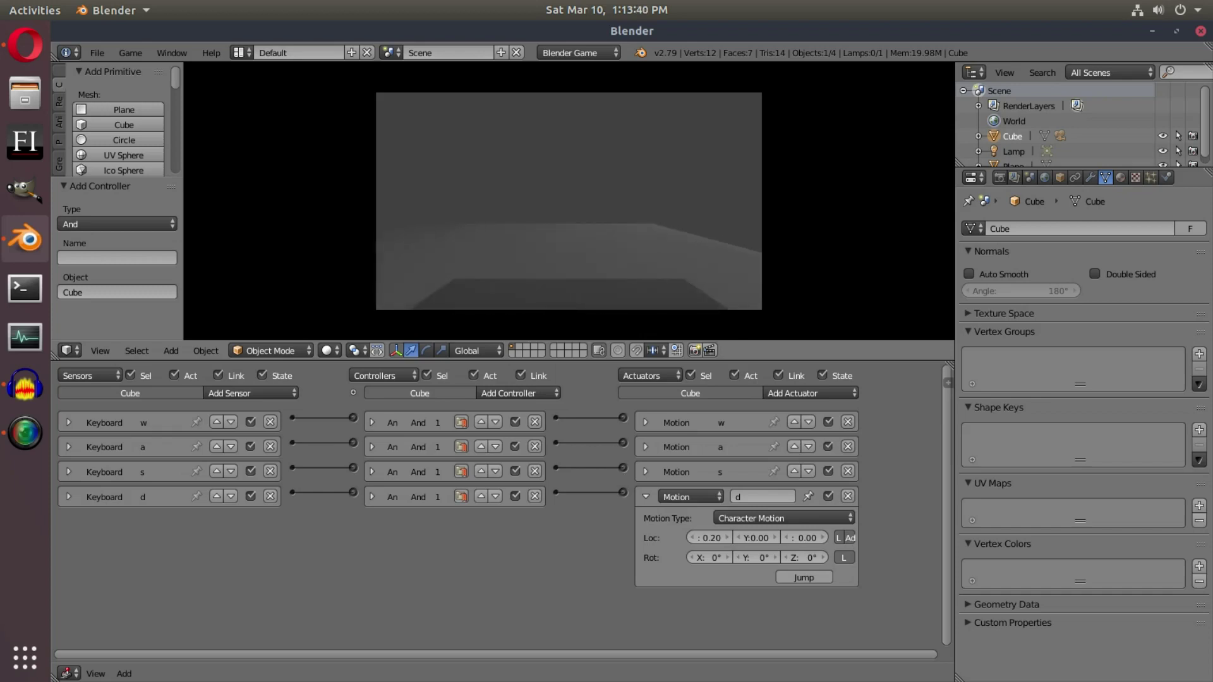
{"action": "key", "text": "Escape"}
Return to the user perspective view, collapse the d actuator, and enlarge the 3D view above the logic editor
{"action": "mouse_move", "coordinate": [548, 267]}
{"action": "middle_mouse_down"}
{"action": "mouse_move", "coordinate": [586, 267]}
{"action": "mouse_move", "coordinate": [543, 259]}
{"action": "mouse_move", "coordinate": [557, 257]}
{"action": "middle_mouse_up"}
{"action": "scroll", "coordinate": [543, 259], "scroll_direction": "down", "scroll_amount": 4}
{"action": "scroll", "coordinate": [557, 257], "scroll_direction": "up", "scroll_amount": 3}
{"action": "left_click", "coordinate": [646, 497]}
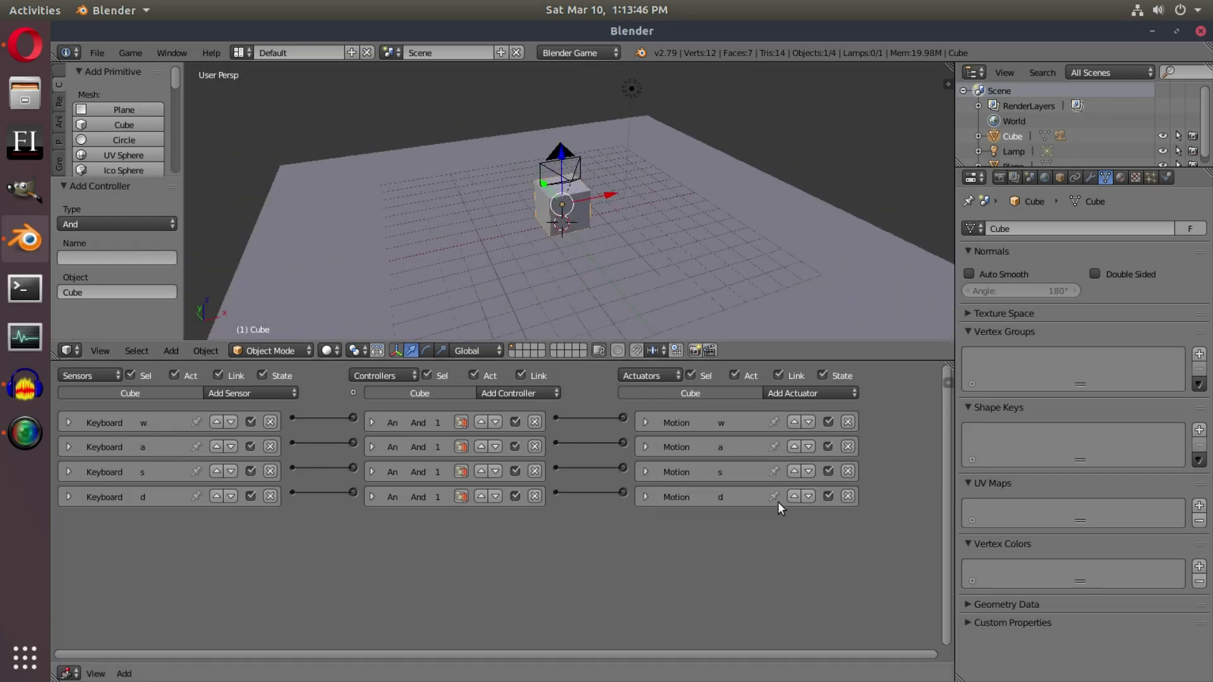
{"action": "left_click_drag", "start_coordinate": [615, 358], "coordinate": [615, 414]}
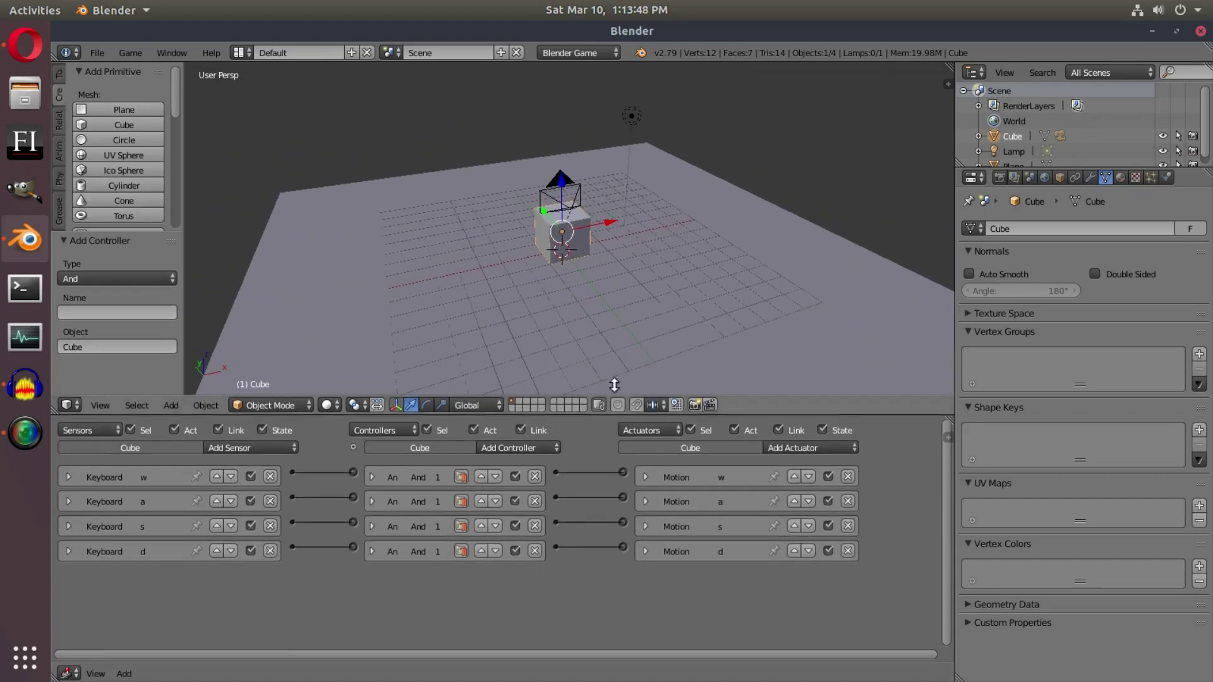
{"action": "scroll", "coordinate": [554, 224], "scroll_direction": "up", "scroll_amount": 3}
{"action": "scroll", "coordinate": [554, 235], "scroll_direction": "down", "scroll_amount": 2}
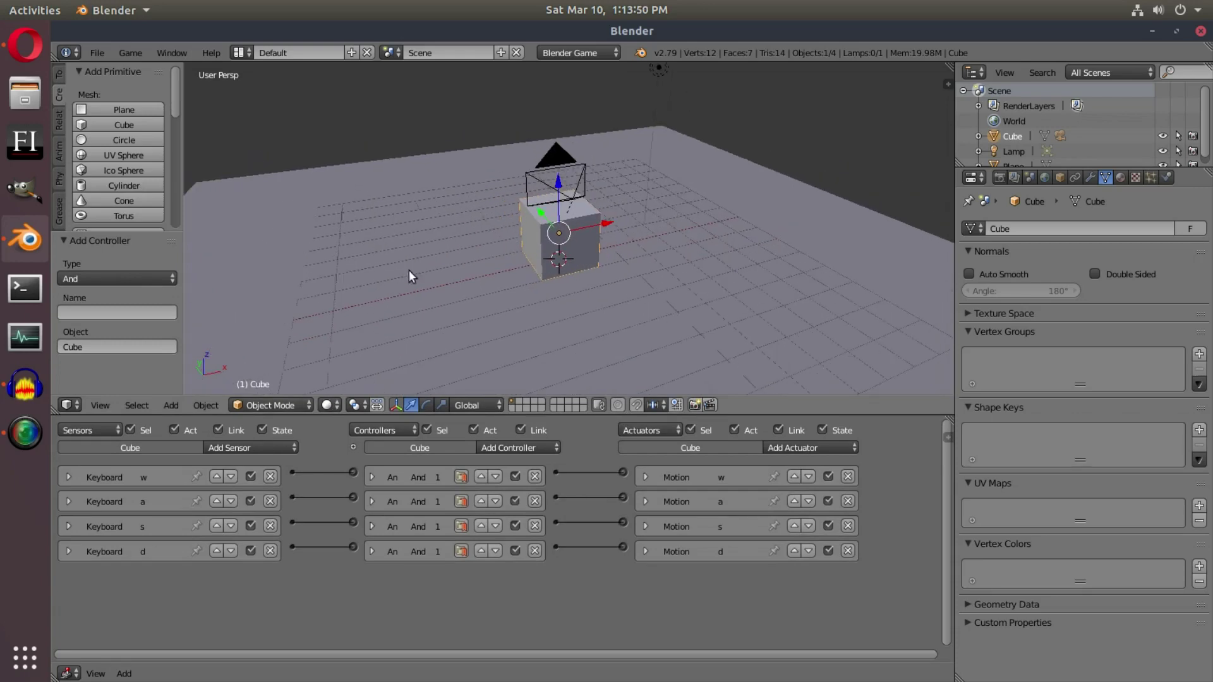
Run the game in the enlarged 3D view and move the cube around with W, A, S and D
{"action": "key", "text": "p"}
{"action": "key", "text": "w"}
{"action": "key", "text": "d"}
{"action": "key", "text": "s"}
{"action": "key", "text": "a"}
{"action": "key", "text": "w"}
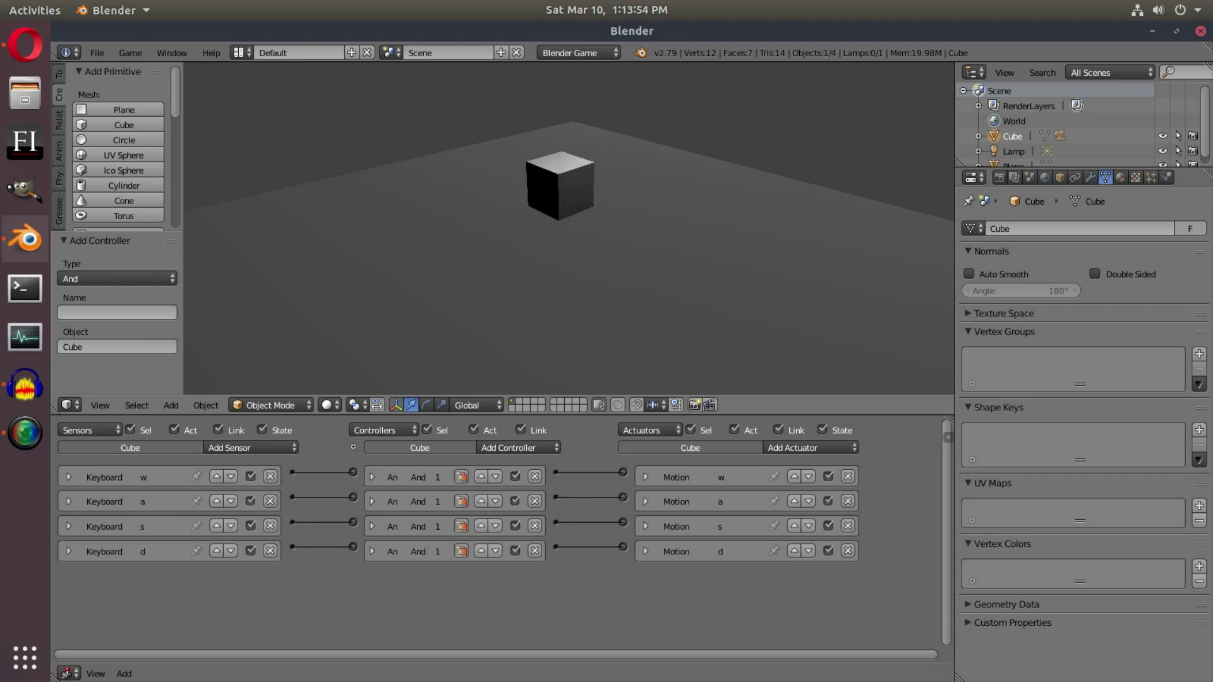
{"action": "key", "text": "s"}
{"action": "key", "text": "d"}
{"action": "key", "text": "a"}
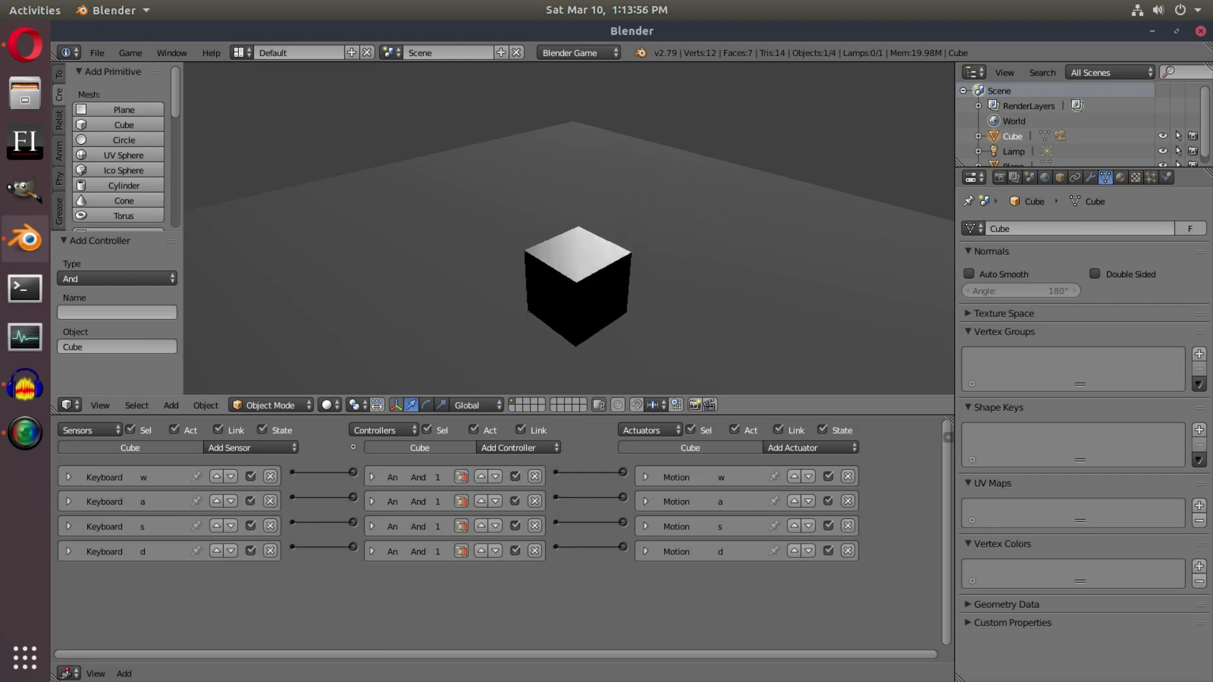